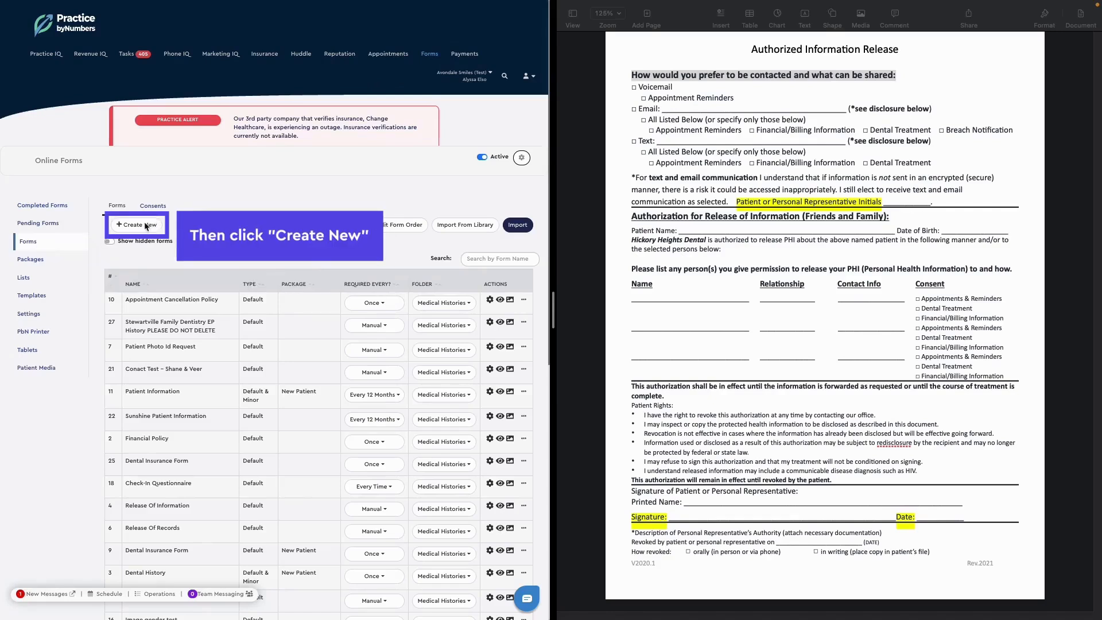
- Create a new blank form in Online Forms
click(146, 225)
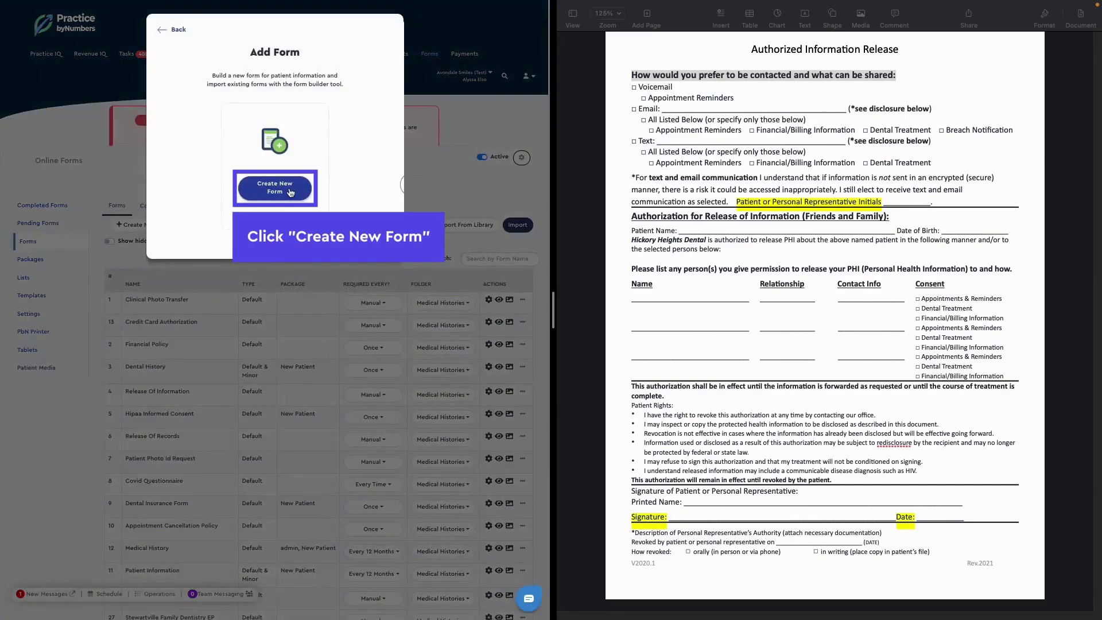
click(290, 192)
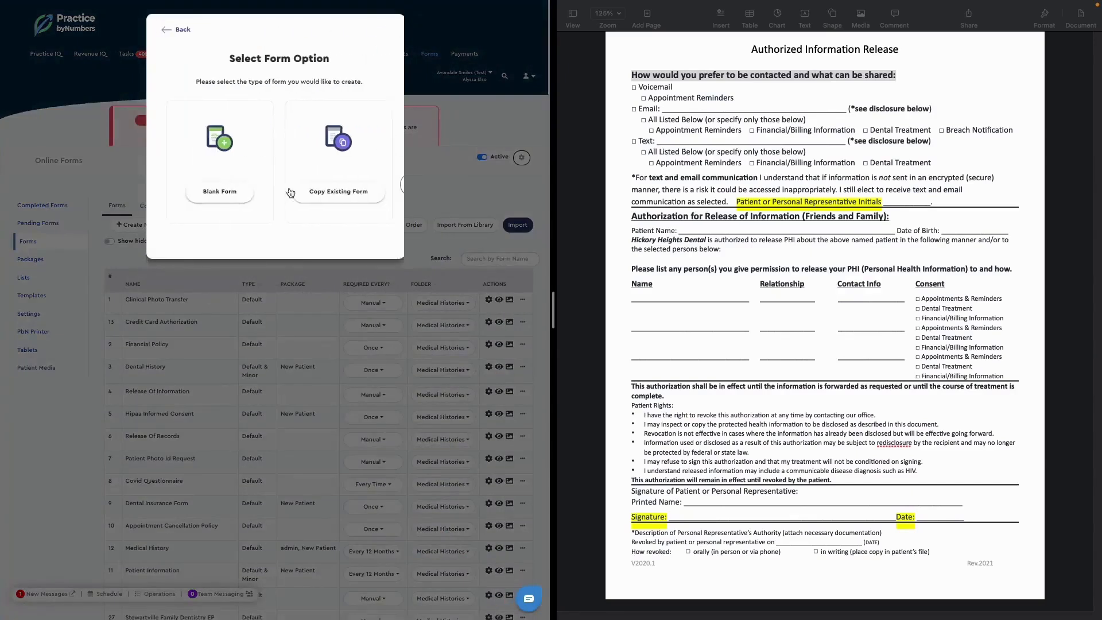
click(216, 194)
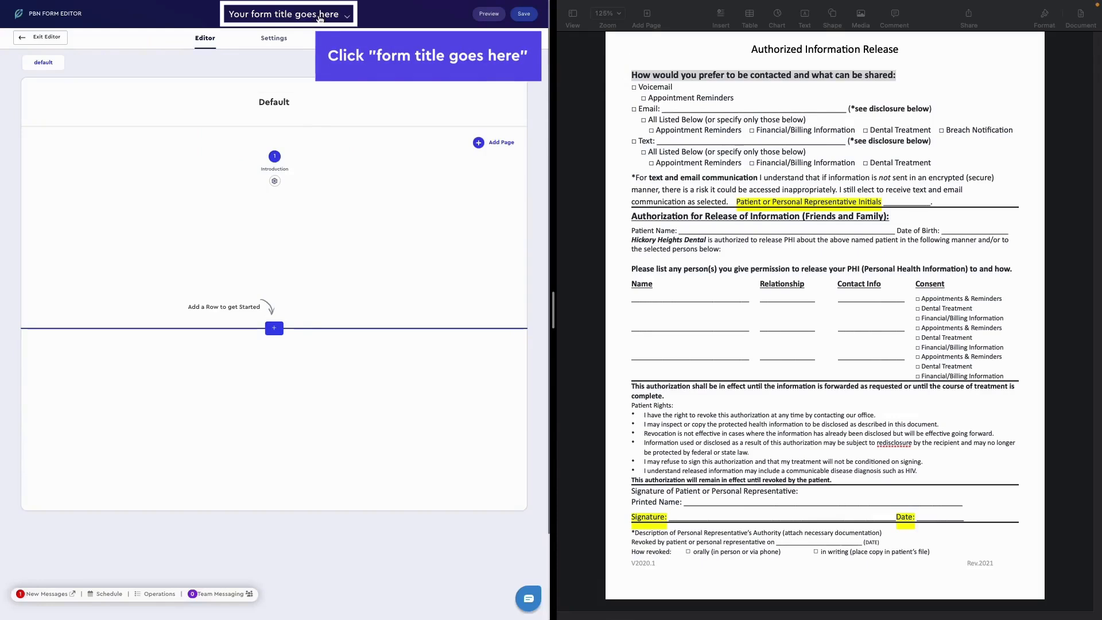
- Rename the form as "Authorized Information Release"
click(317, 19)
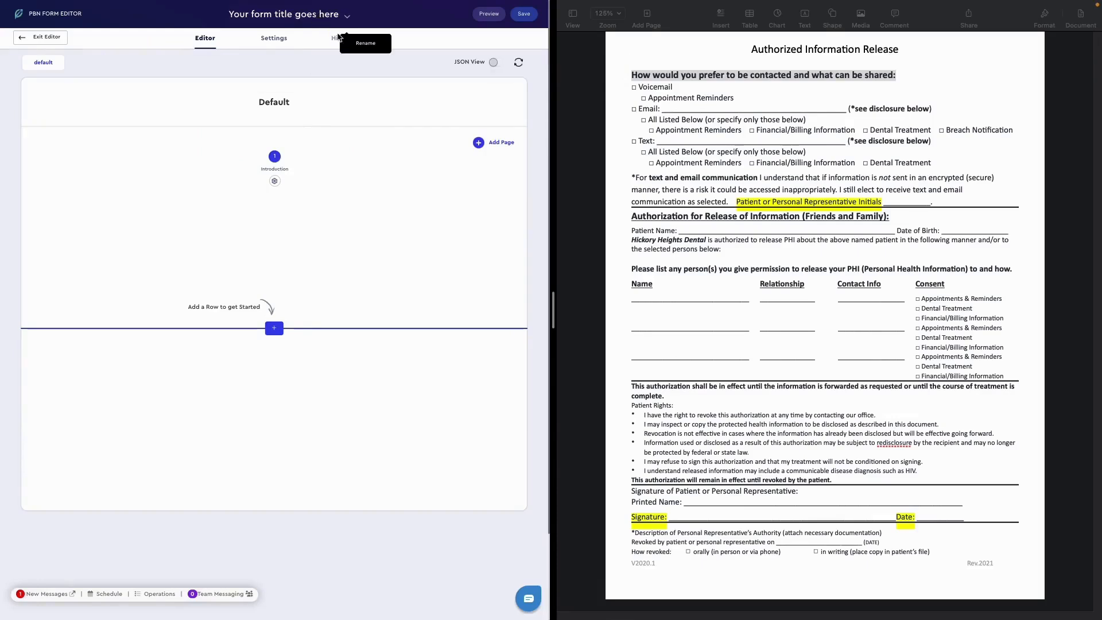
click(344, 40)
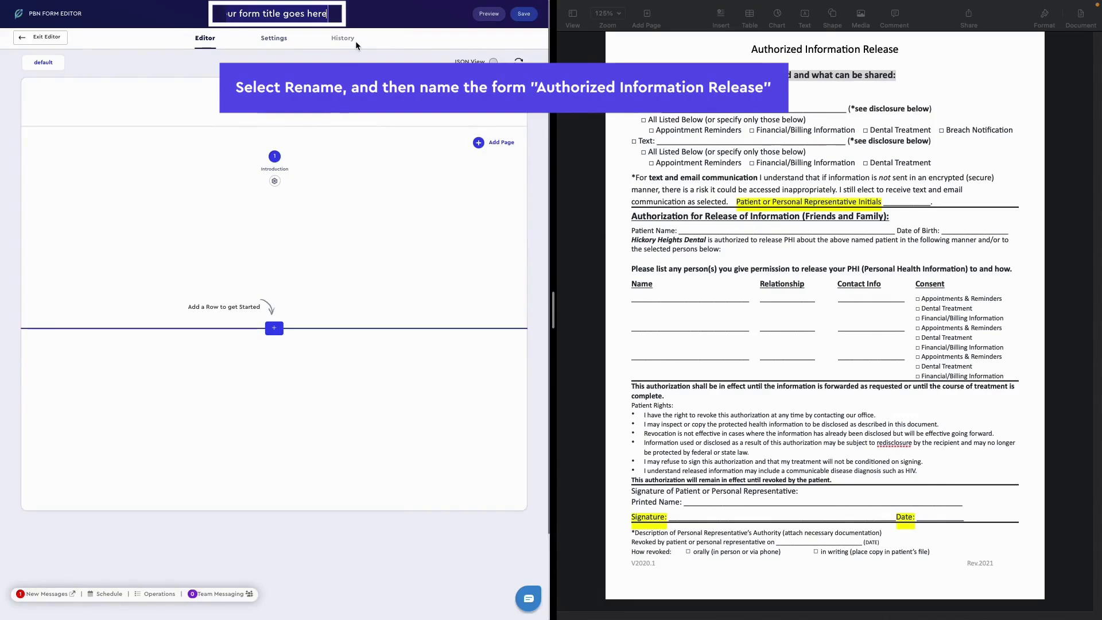
text(Authorized Information Release)
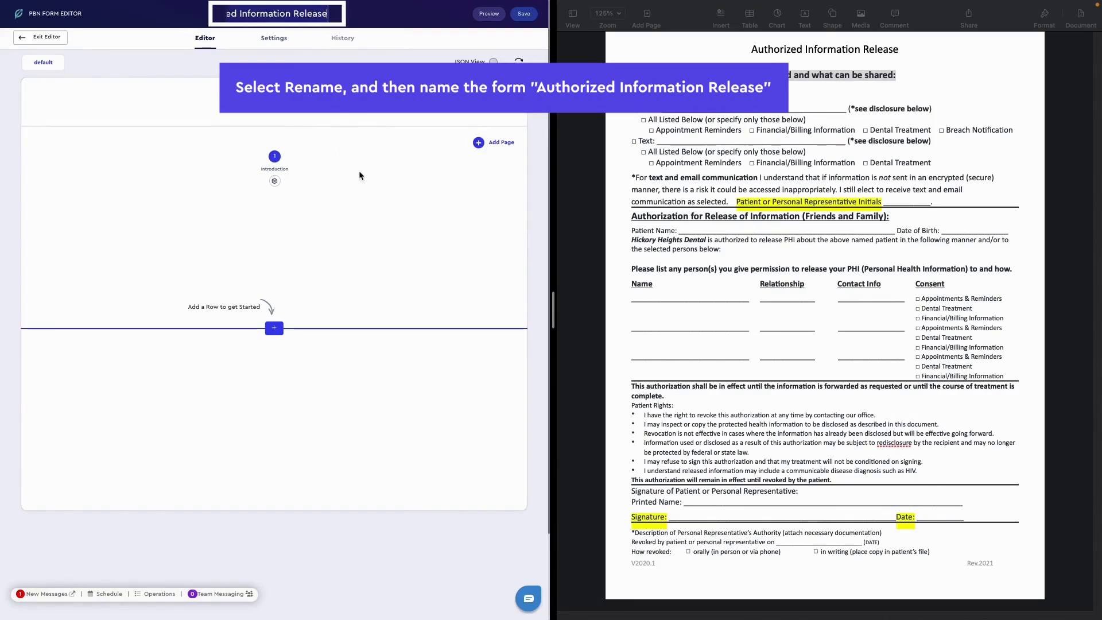
key(Return)
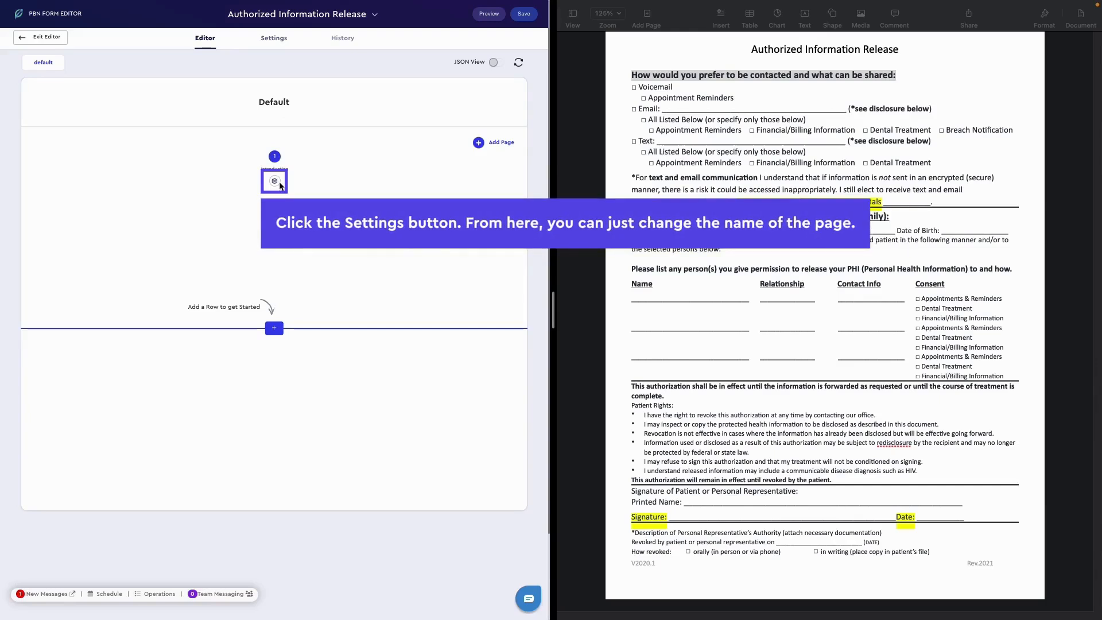
- Look at the label setting in the Introduction page's properties
click(275, 182)
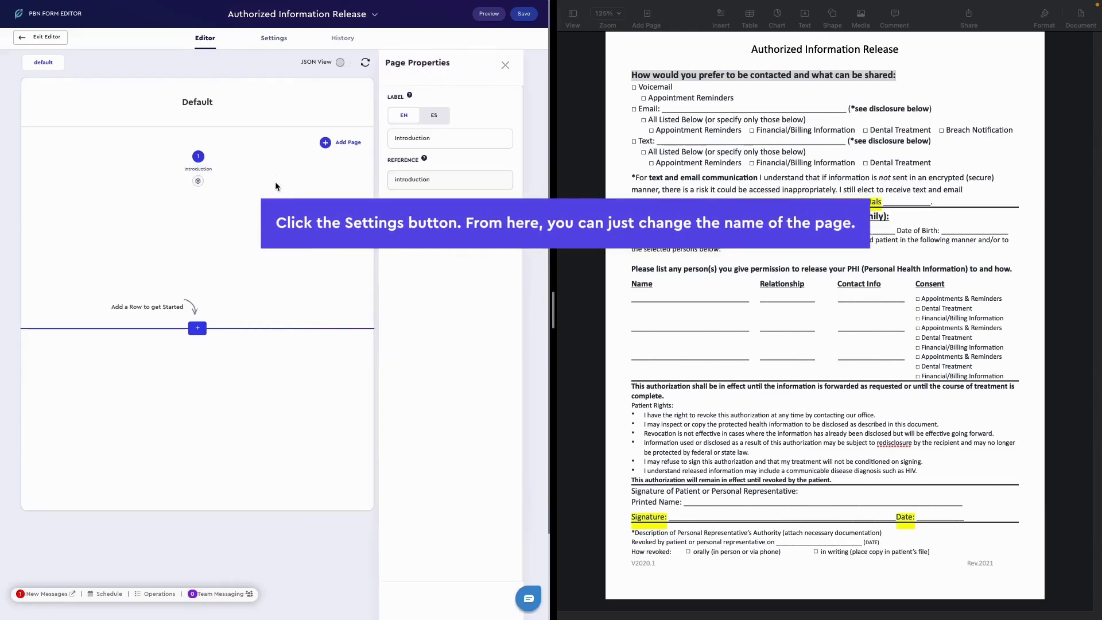
drag(426, 138, 404, 137)
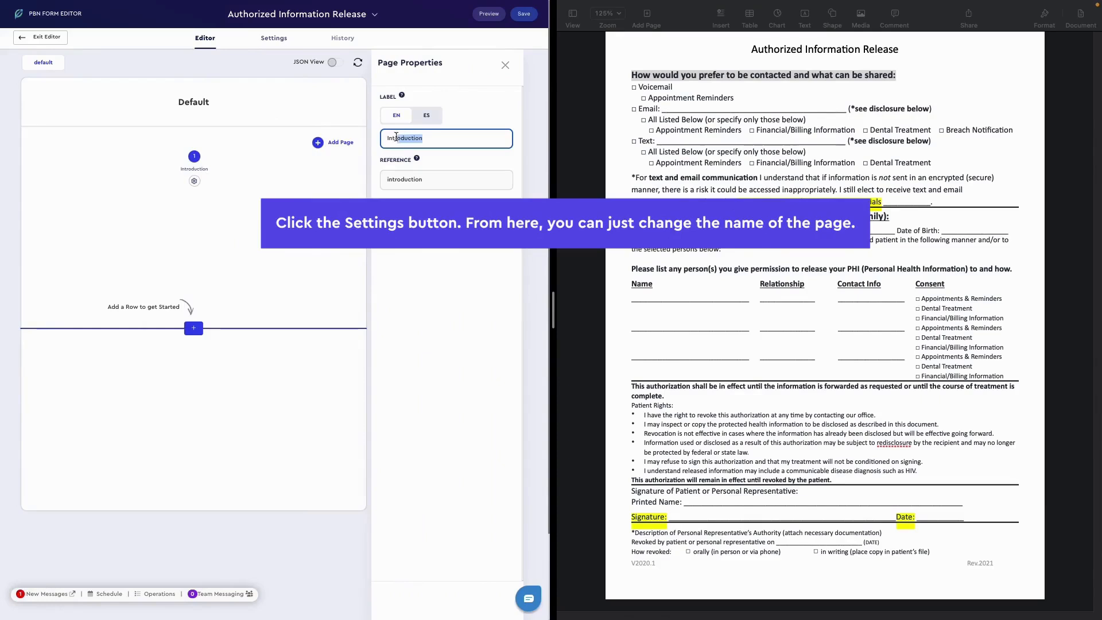
click(506, 67)
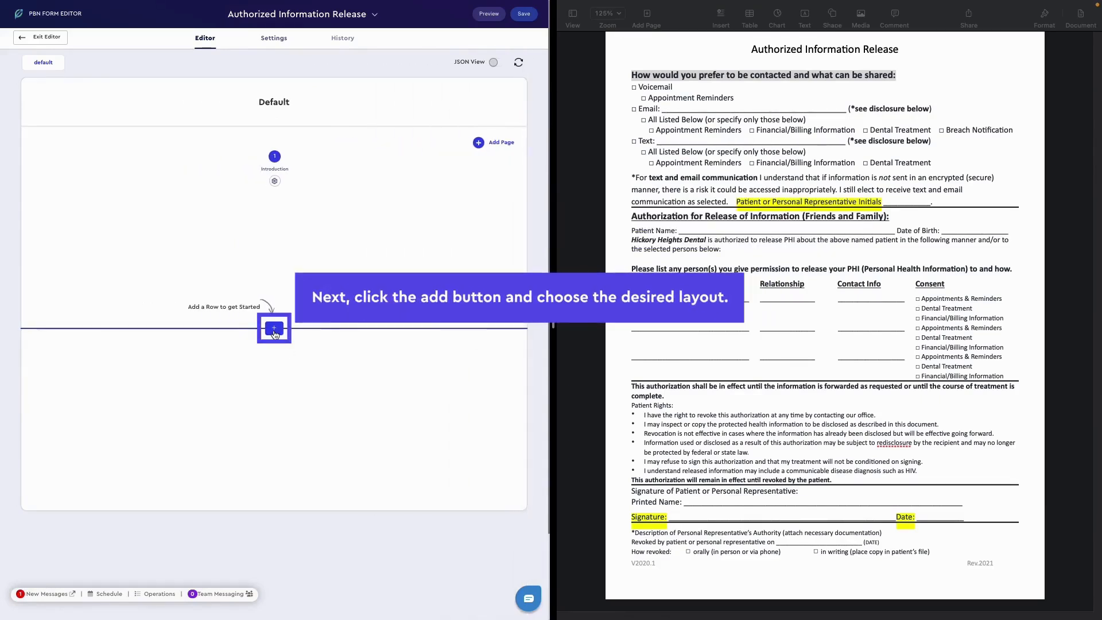
- Add a one-column row to the page and insert a Header component in it
scroll(275, 334, down, 1)
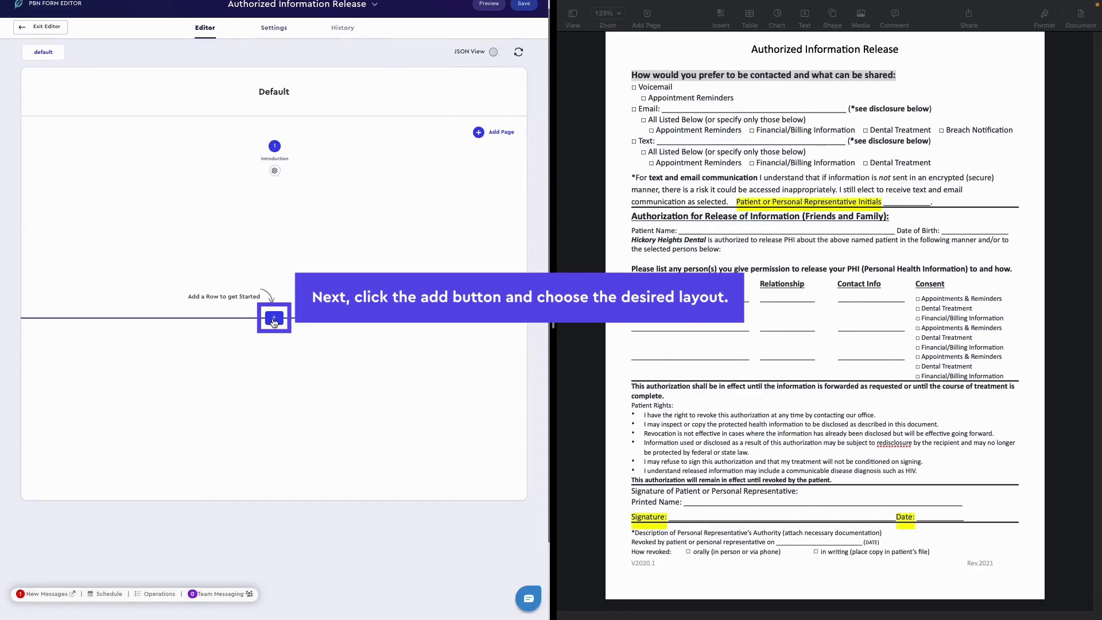
click(273, 320)
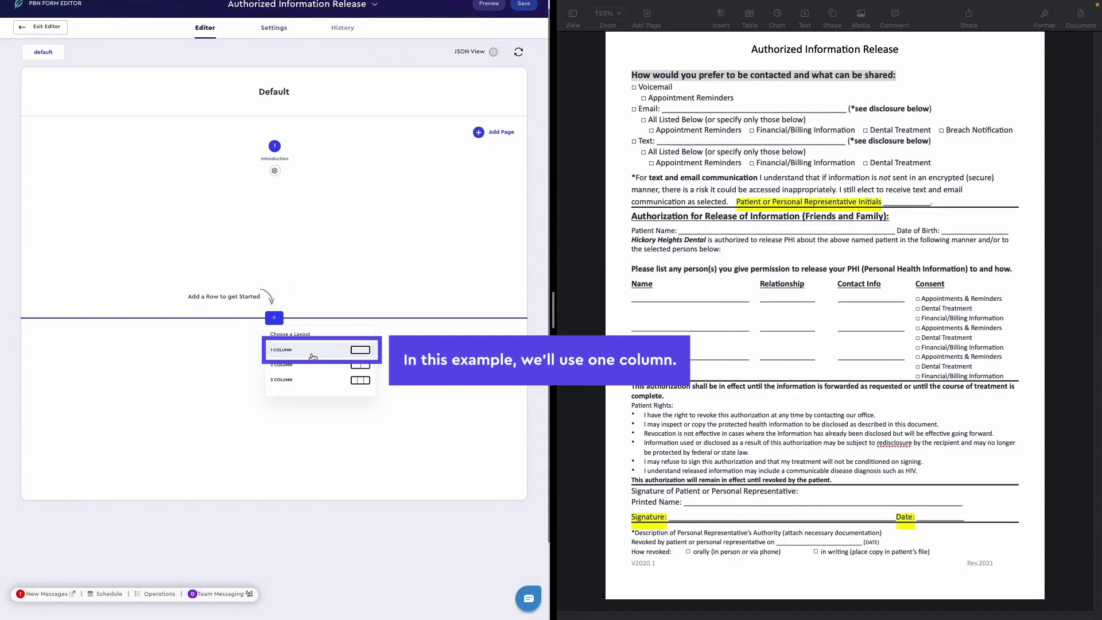
click(317, 356)
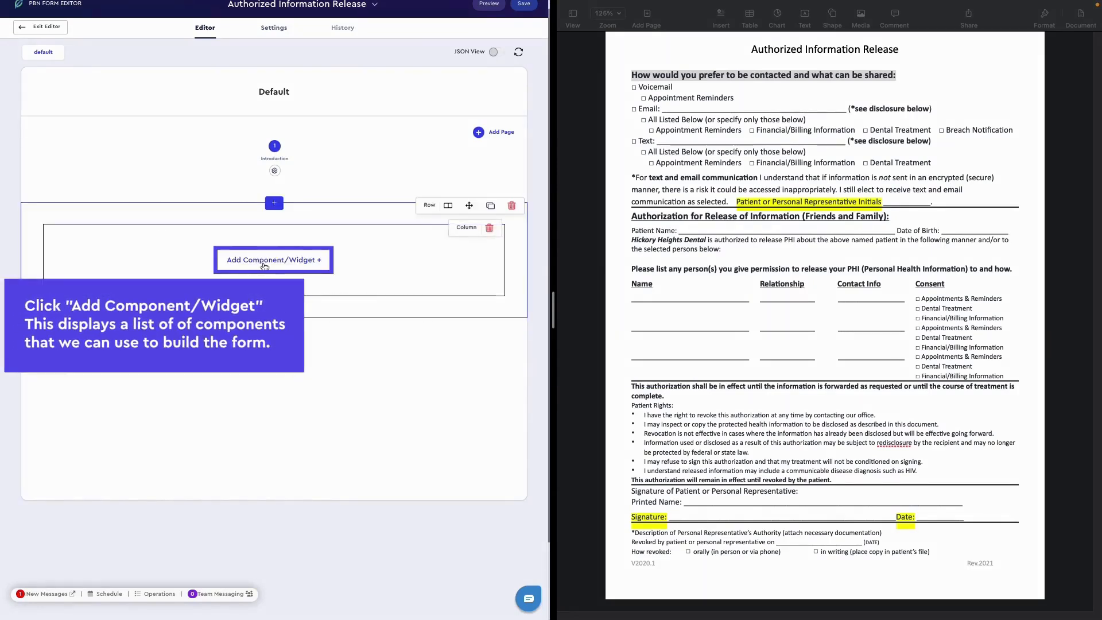
click(264, 266)
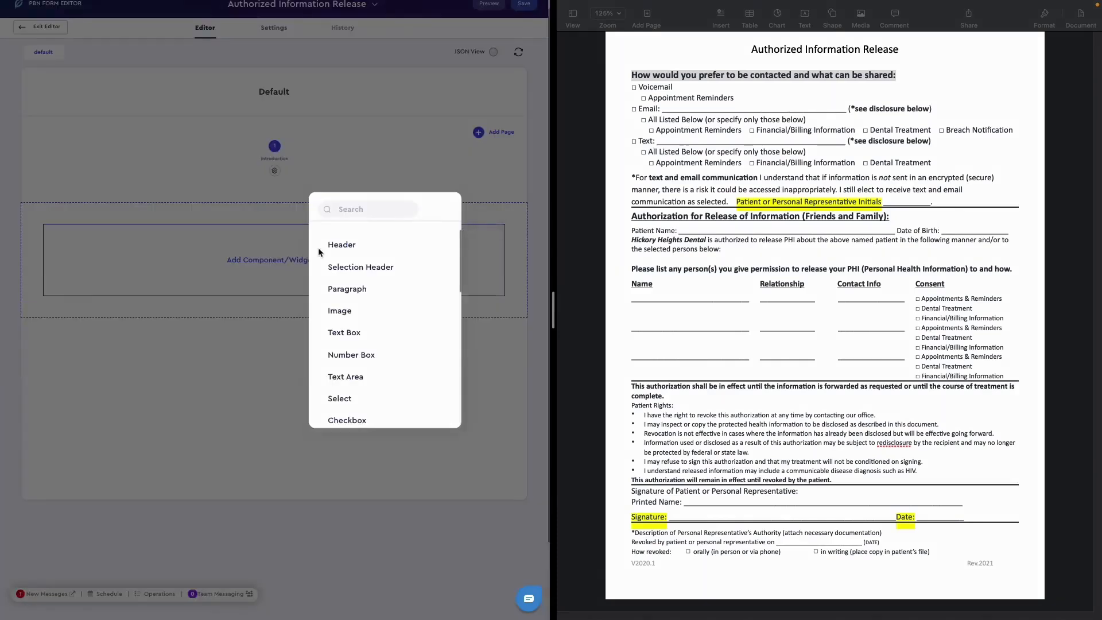
click(348, 248)
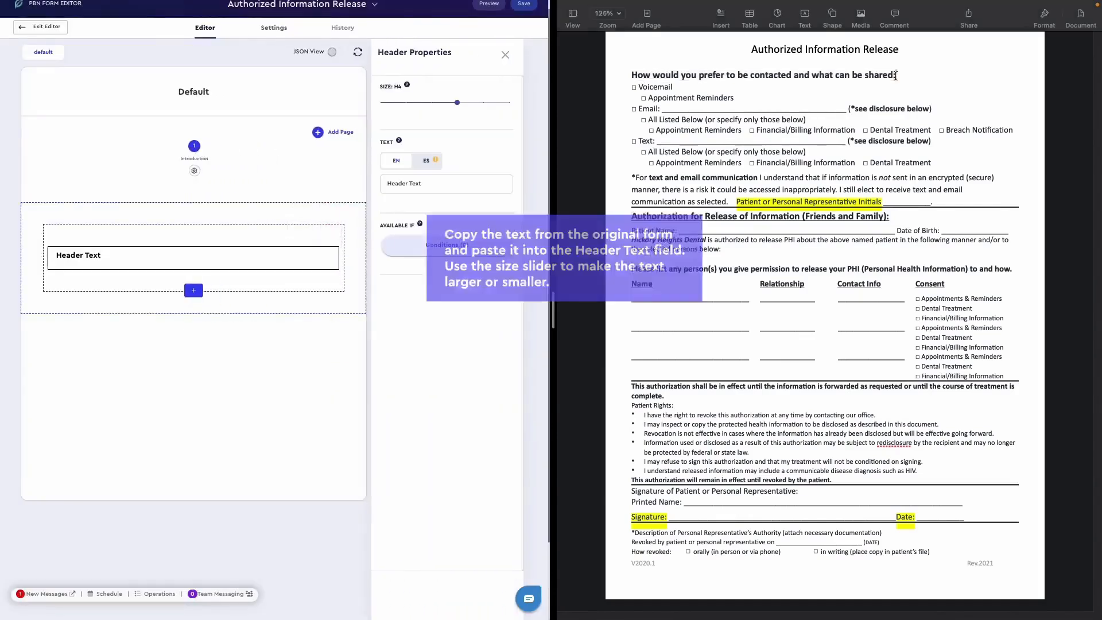
- Copy "How would you prefer to be contacted and what can be shared:" from the original document into the header's text, with size H4
drag(701, 79, 631, 74)
key(super+c)
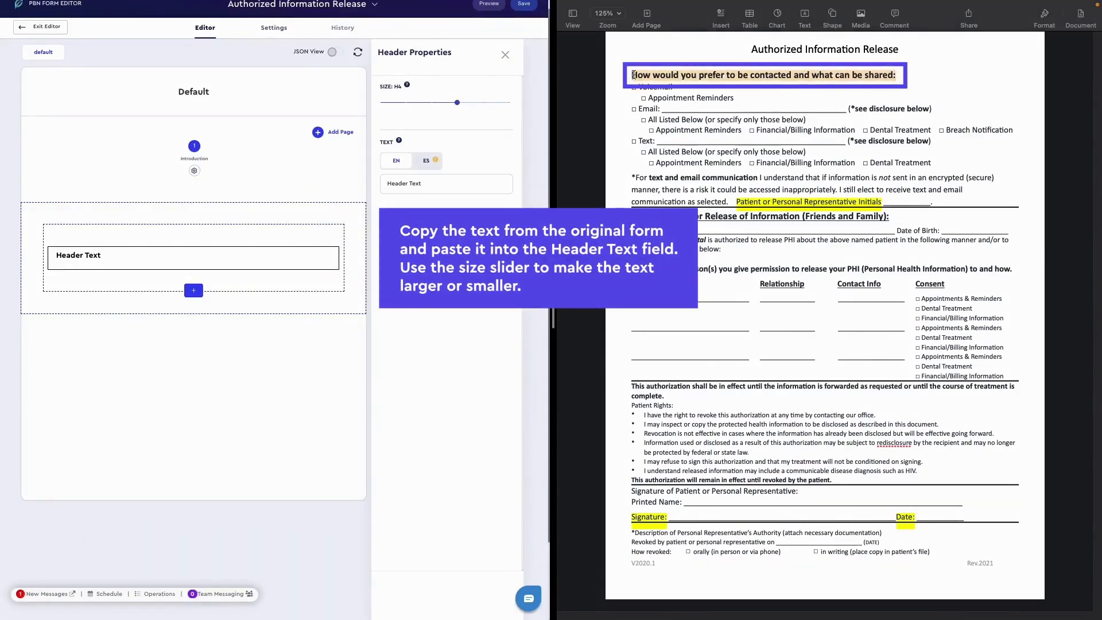
triple_click(414, 183)
key(super+v)
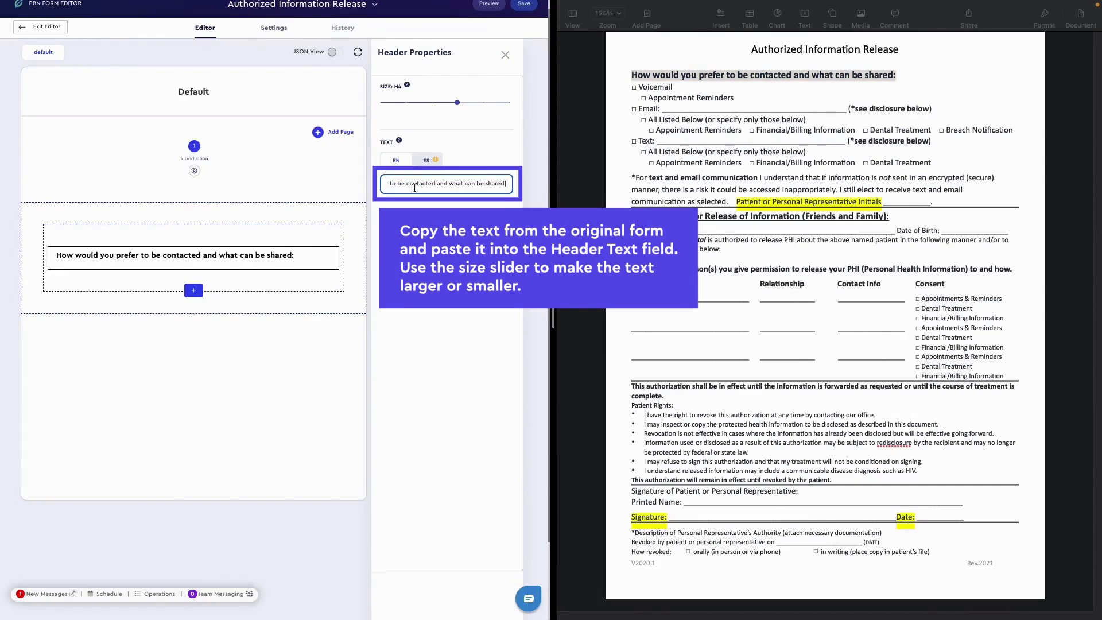
click(457, 103)
mouse_move(464, 106)
mouse_down()
mouse_move(441, 105)
mouse_move(458, 106)
mouse_up()
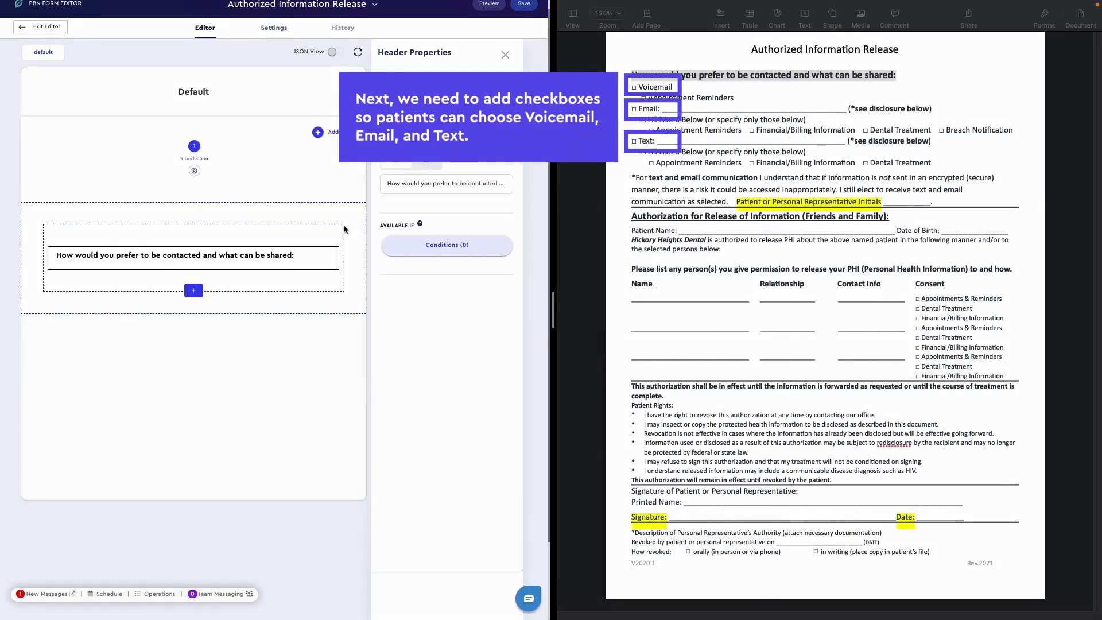
- Add a checkbox labelled "Voicemail" below the header and make it not required
click(195, 291)
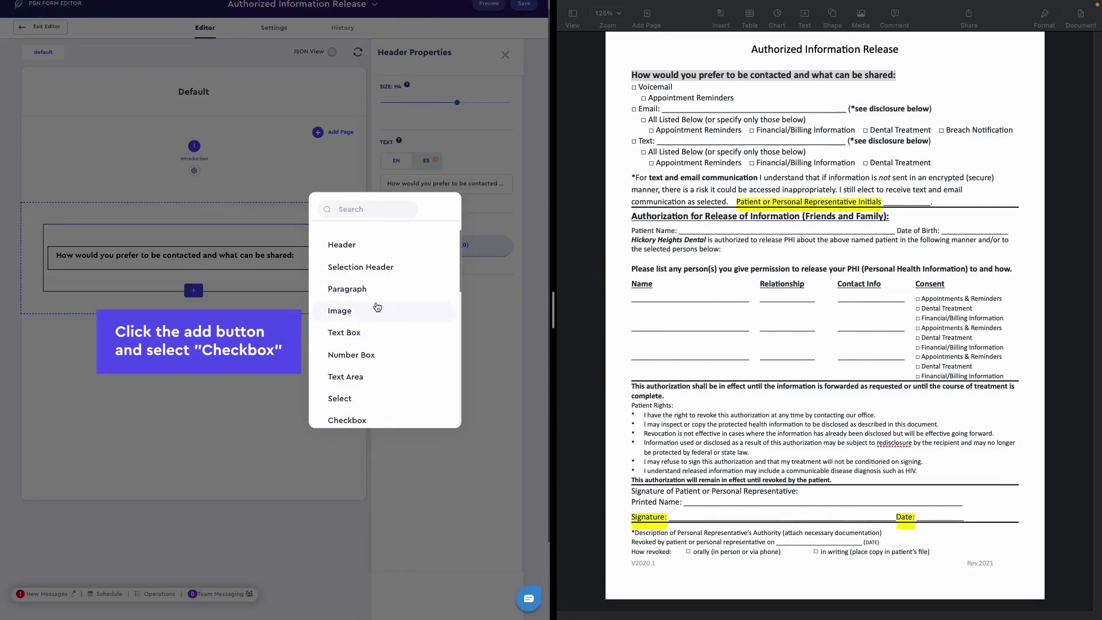
scroll(352, 347, down, 1)
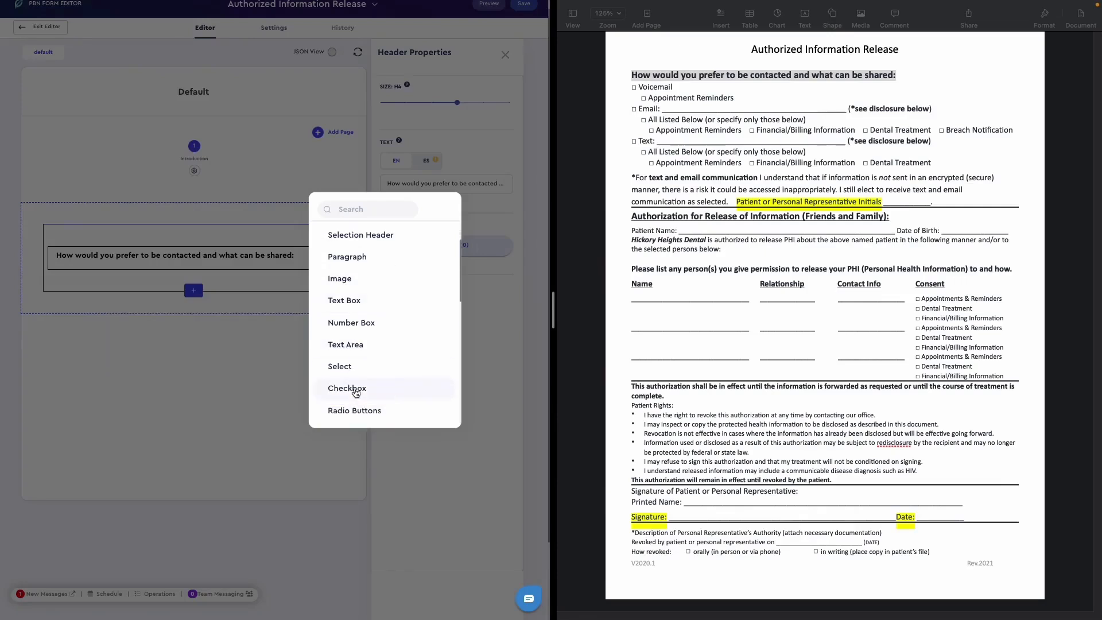
click(352, 388)
text(Voicemail)
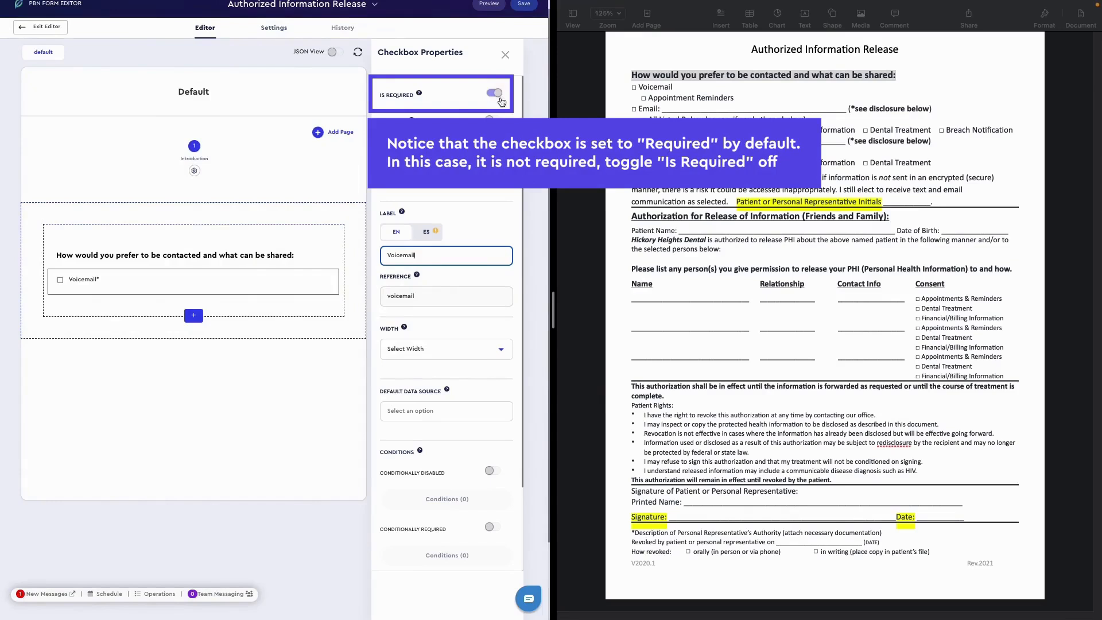
click(496, 95)
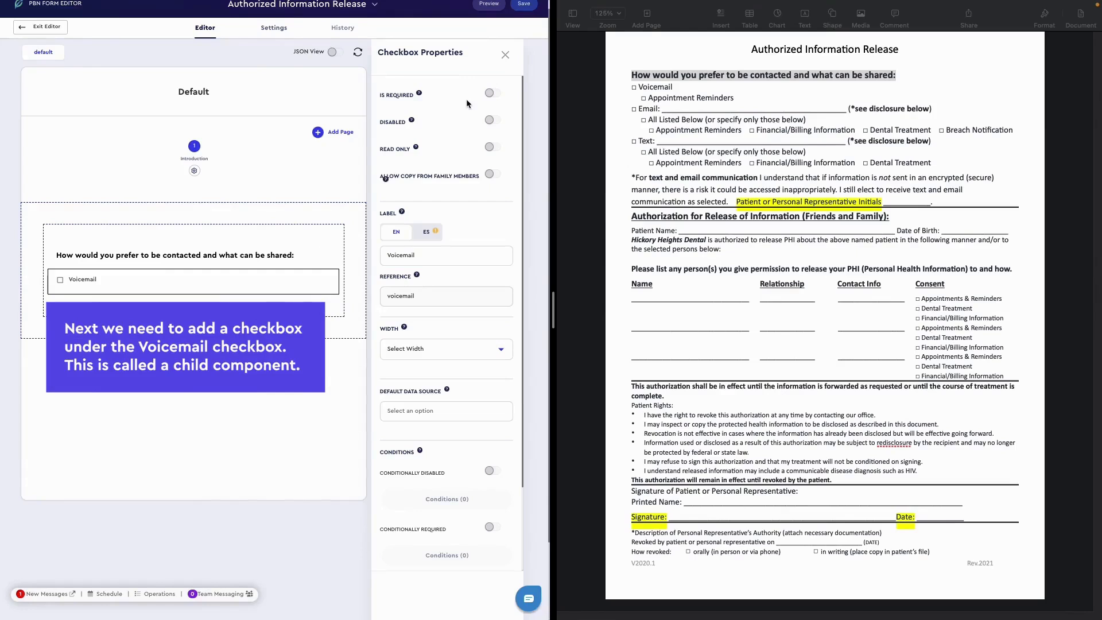
- Add a child checkbox labelled "Appointment Reminders" under the Voicemail checkbox and make it not required
mouse_move(211, 294)
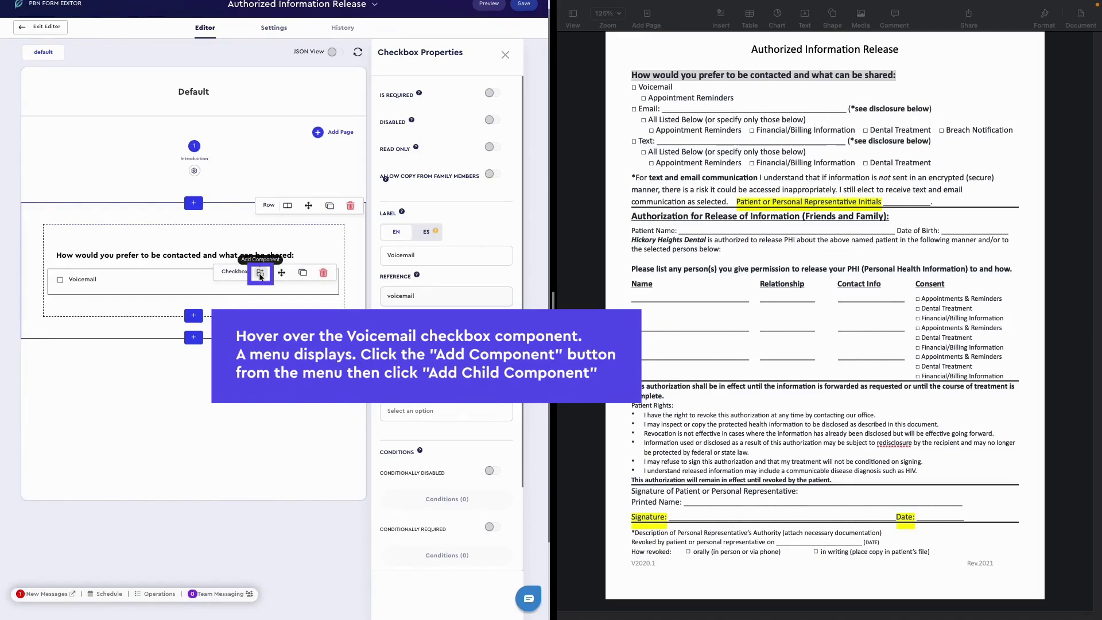
click(260, 276)
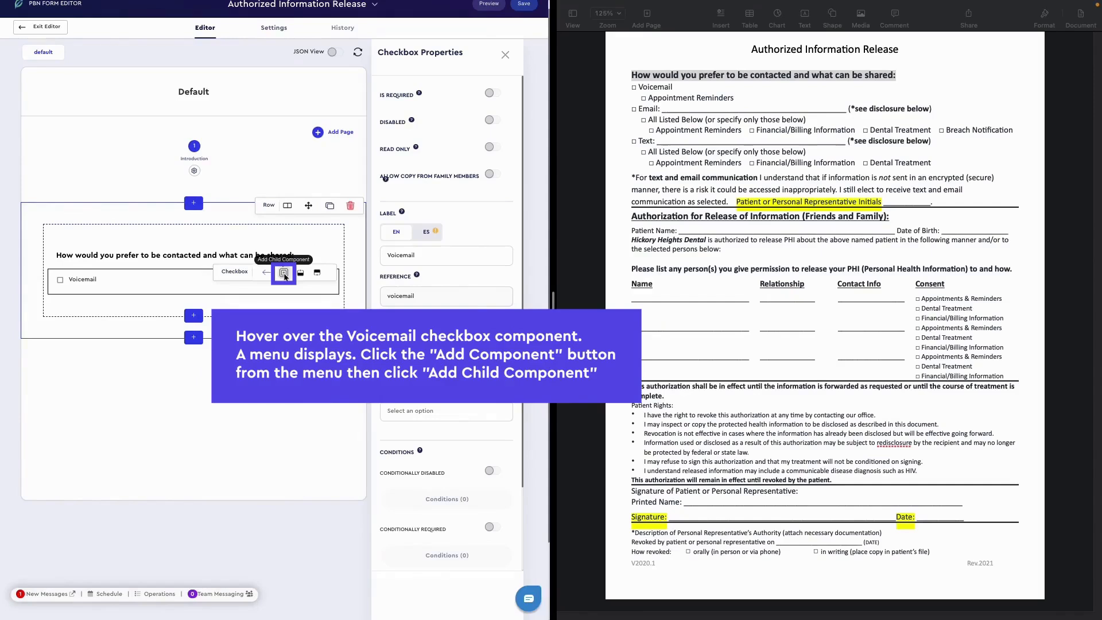
click(284, 273)
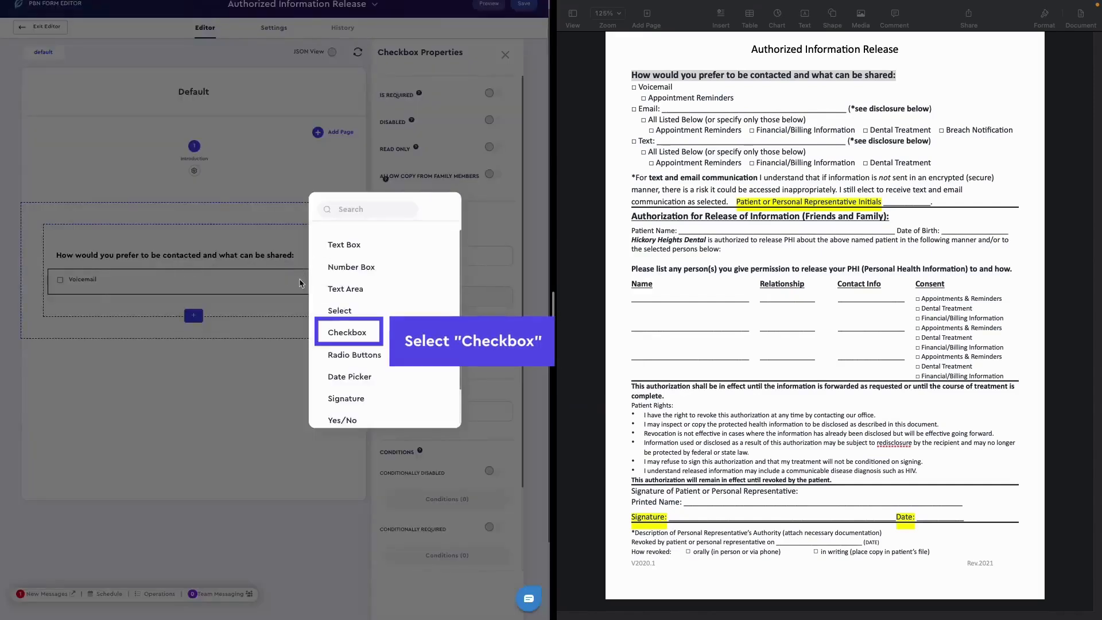
click(350, 333)
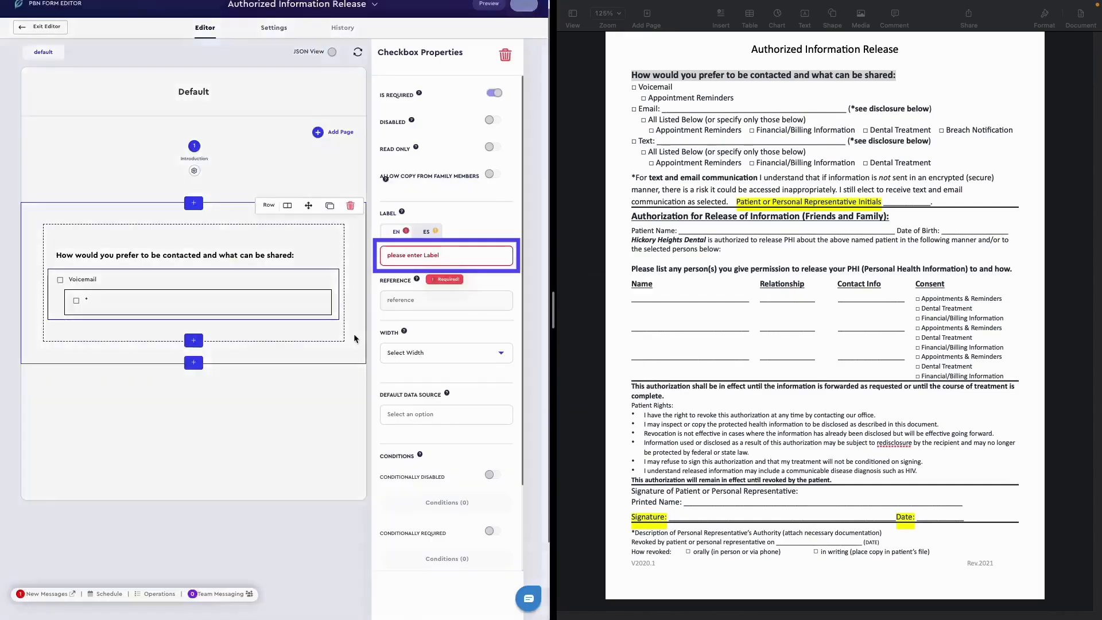
click(407, 256)
text(Appointment Reminders)
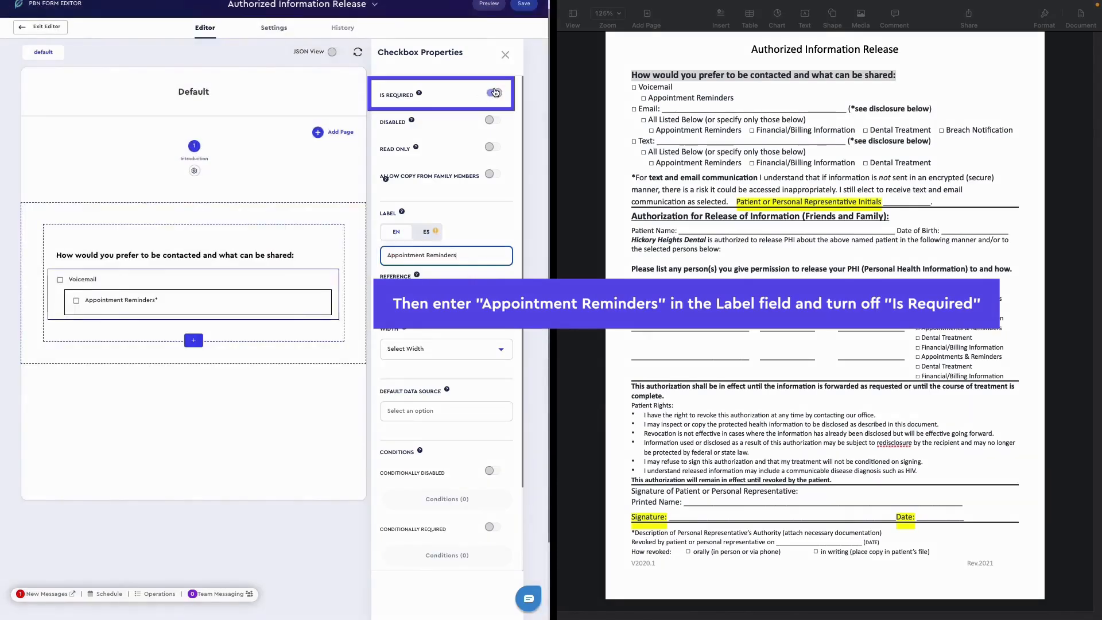
click(492, 94)
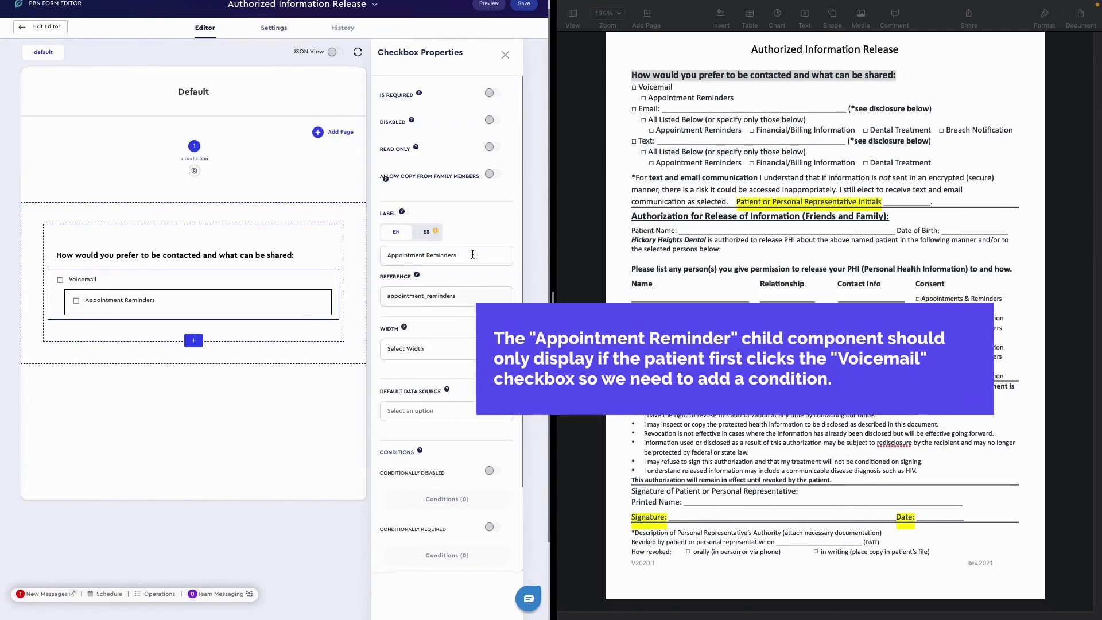
- Add an availability condition to the Appointment Reminders checkbox so it displays only if Voicemail is checked
scroll(472, 254, down, 5)
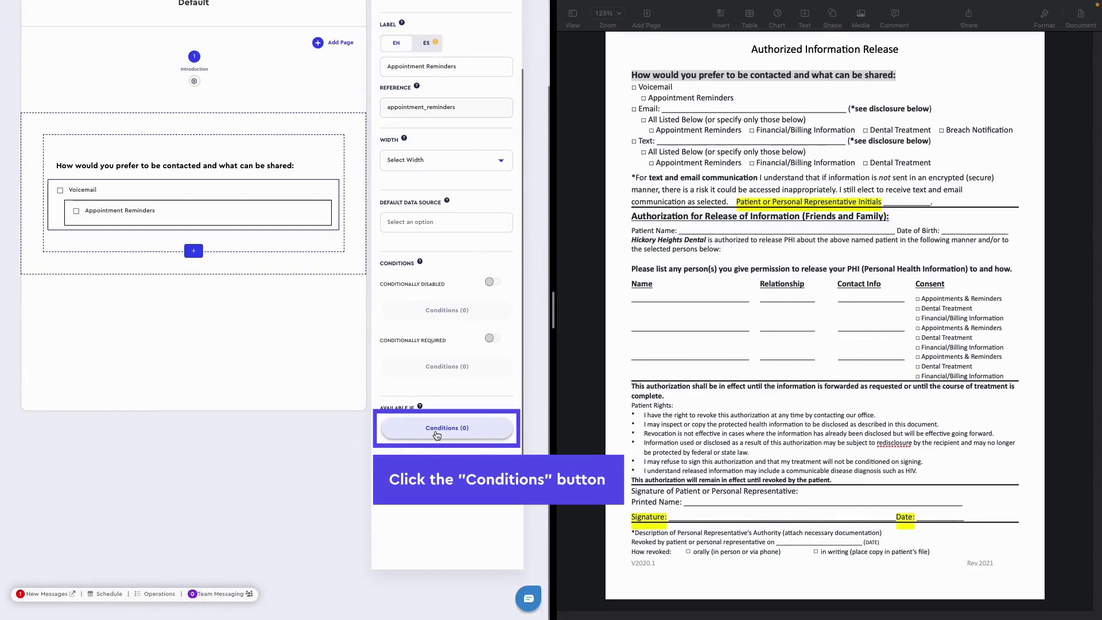
click(436, 431)
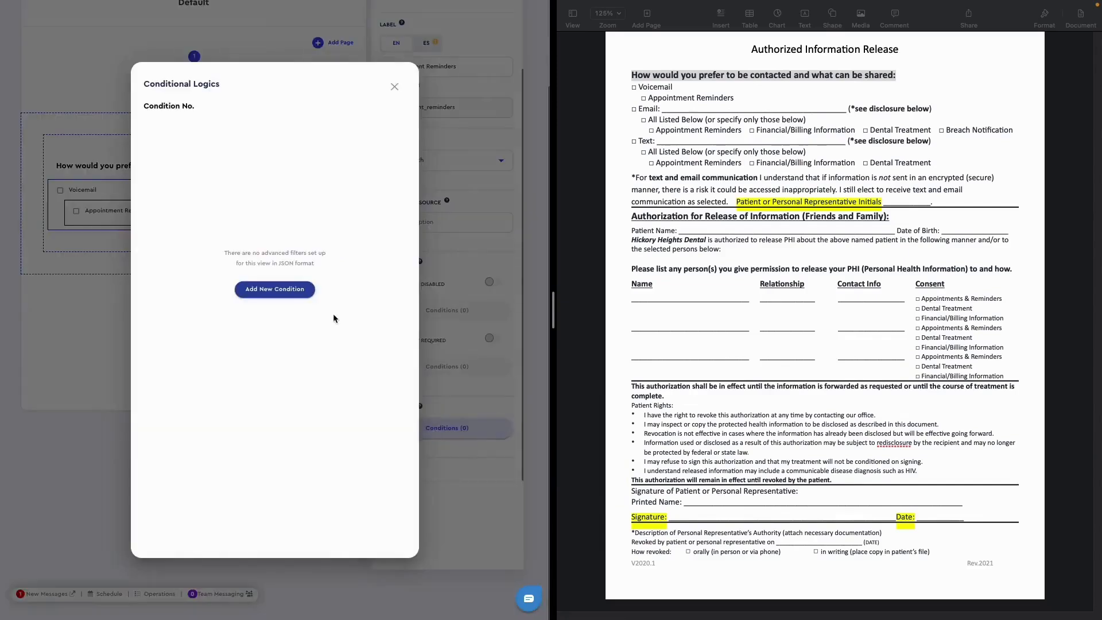
click(273, 294)
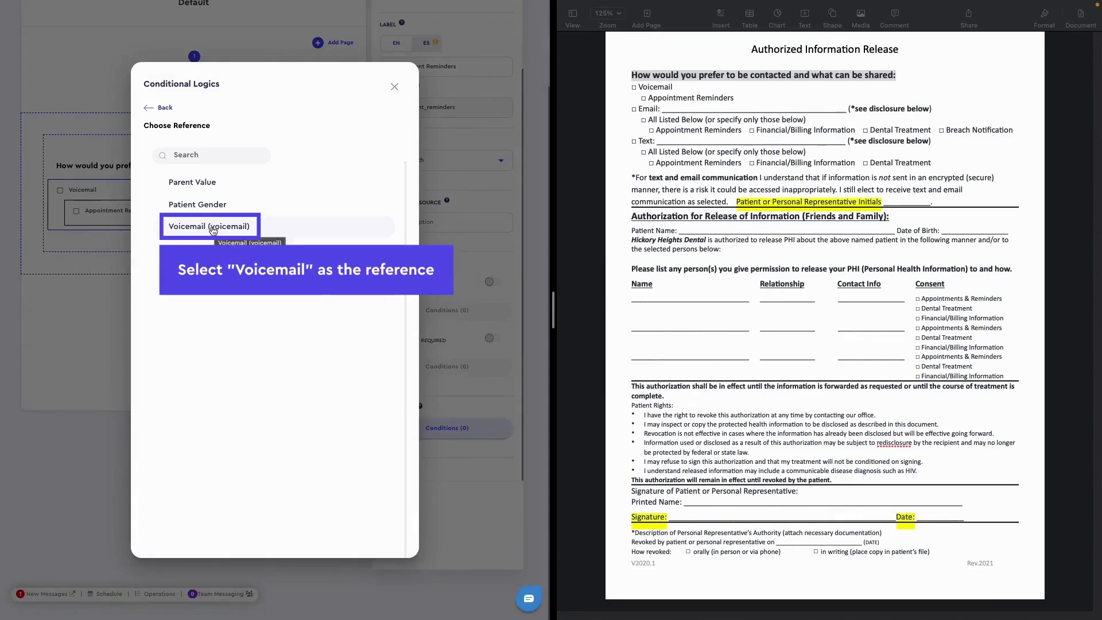
click(218, 232)
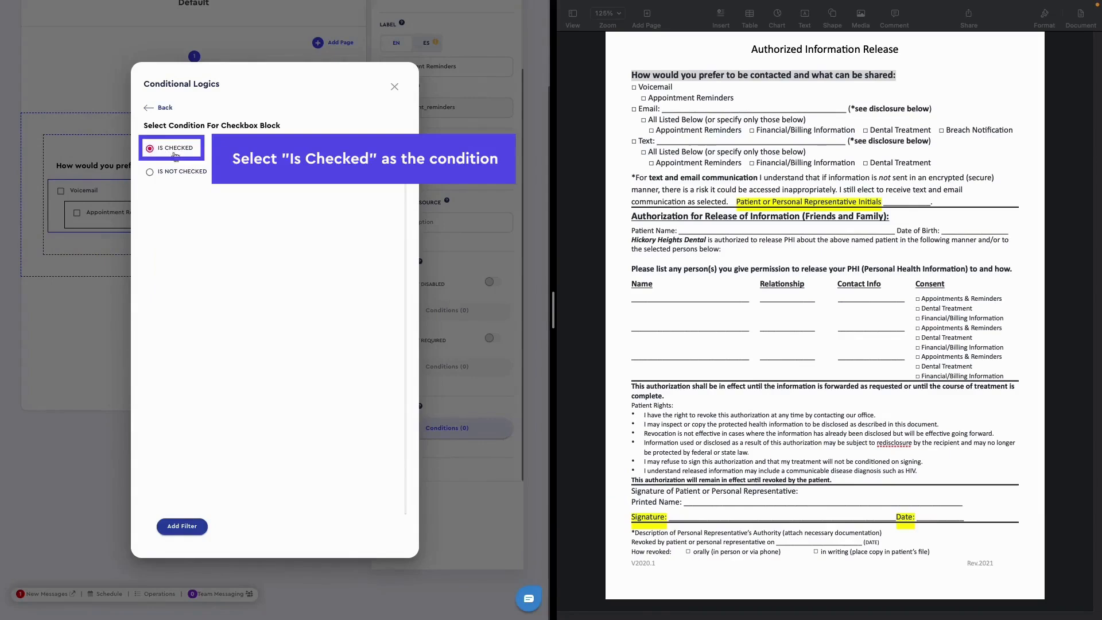
click(182, 526)
click(395, 87)
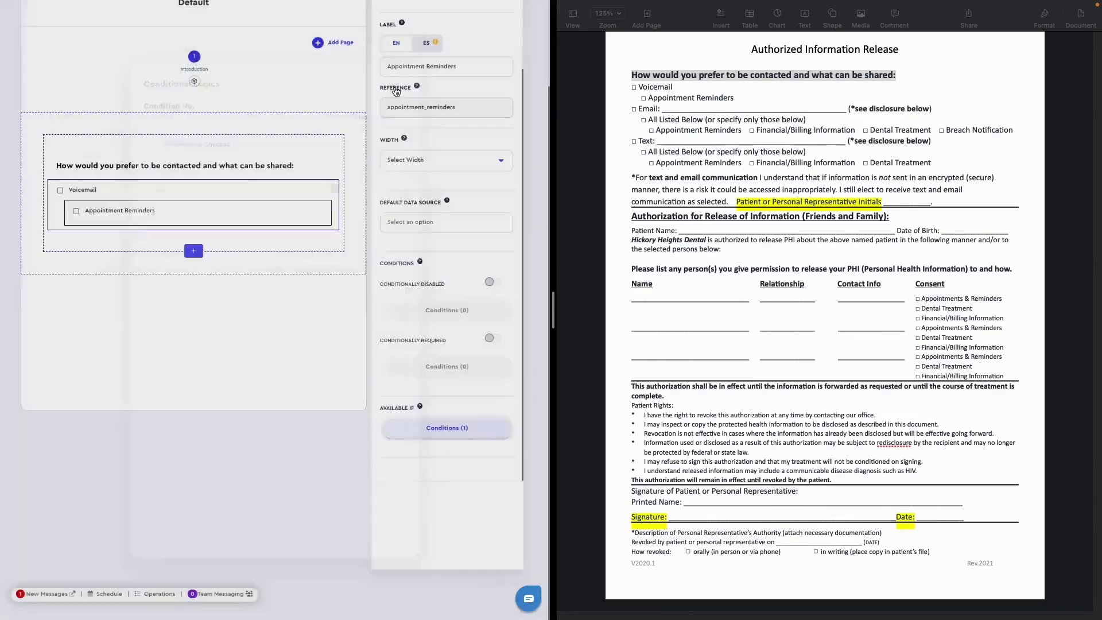
scroll(523, 108, up, 2)
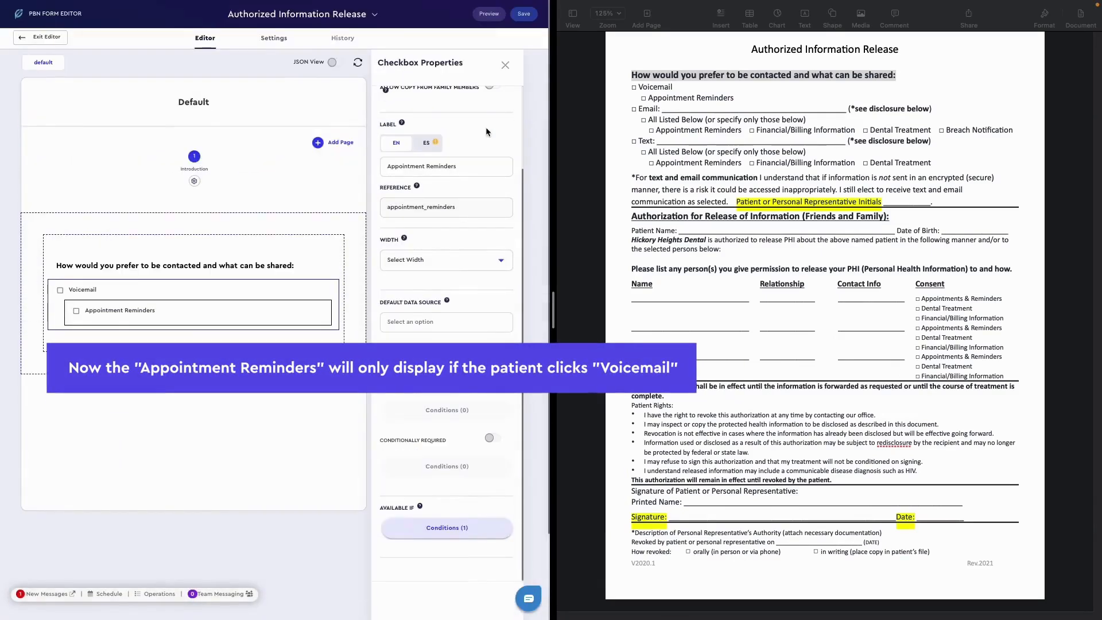
scroll(486, 126, up, 3)
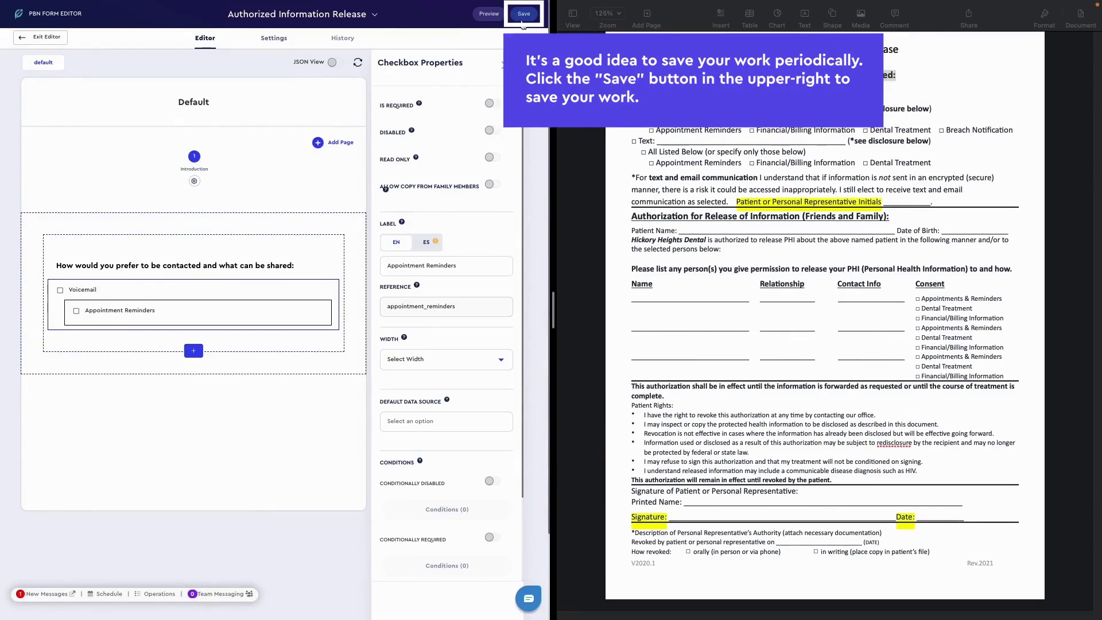
- Save the form and confirm the save
click(522, 22)
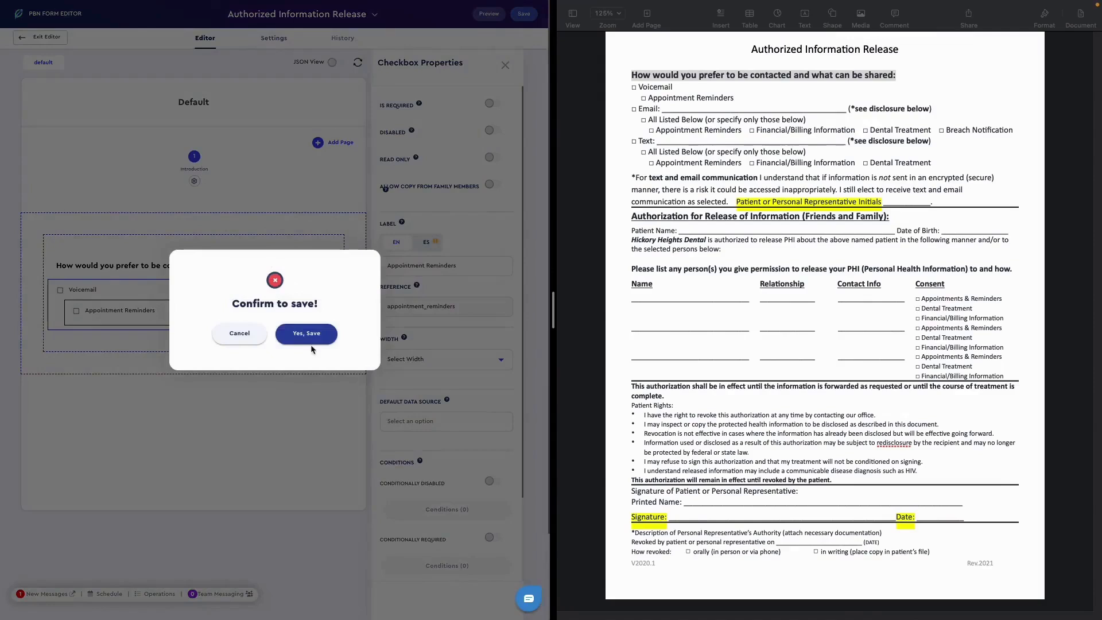
click(308, 343)
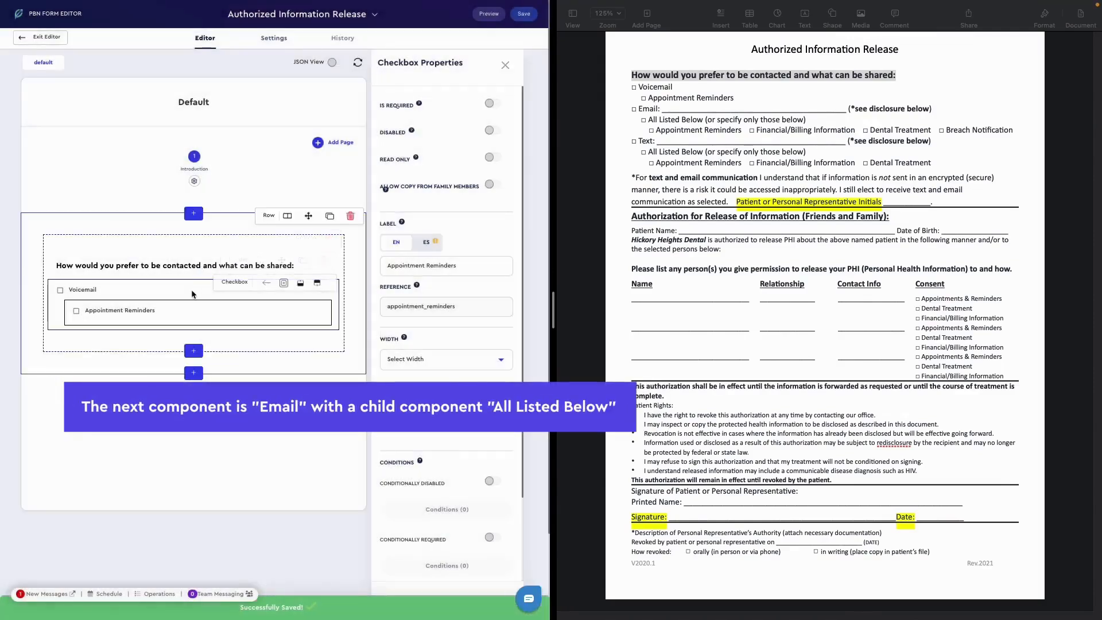
- Add a checkbox component below the Voicemail group and label it "Email"
mouse_move(177, 310)
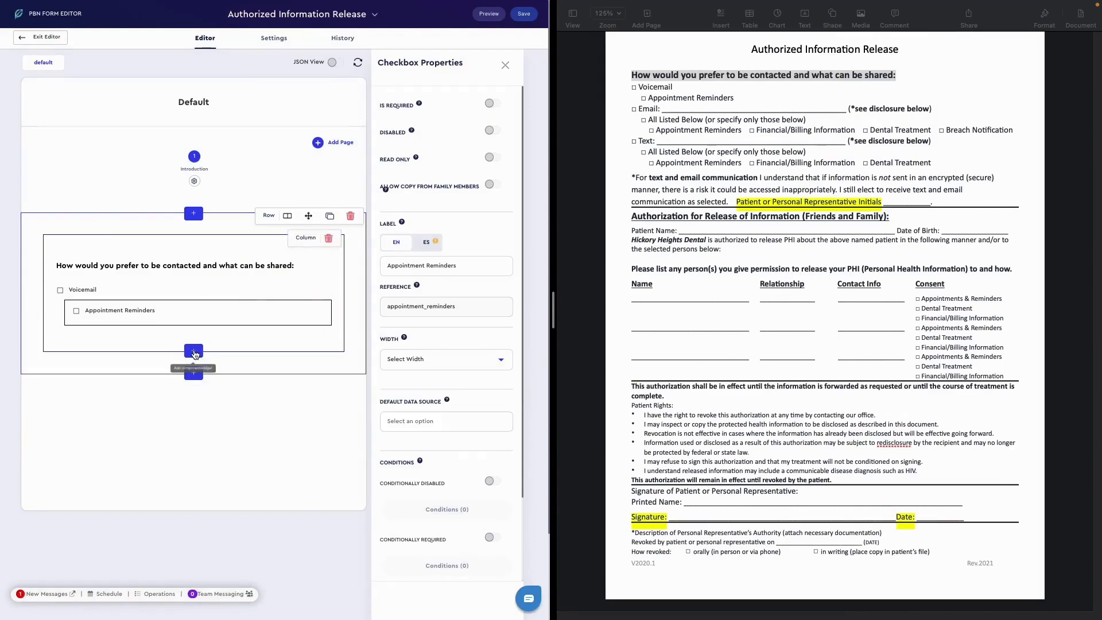
click(194, 350)
scroll(333, 385, down, 1)
click(335, 395)
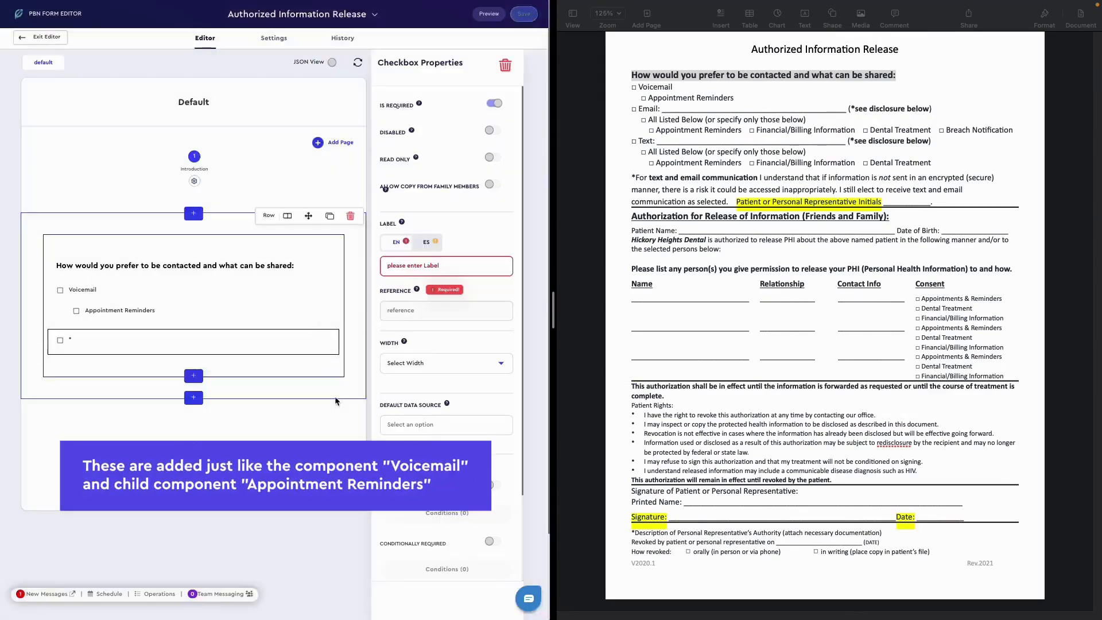
click(647, 109)
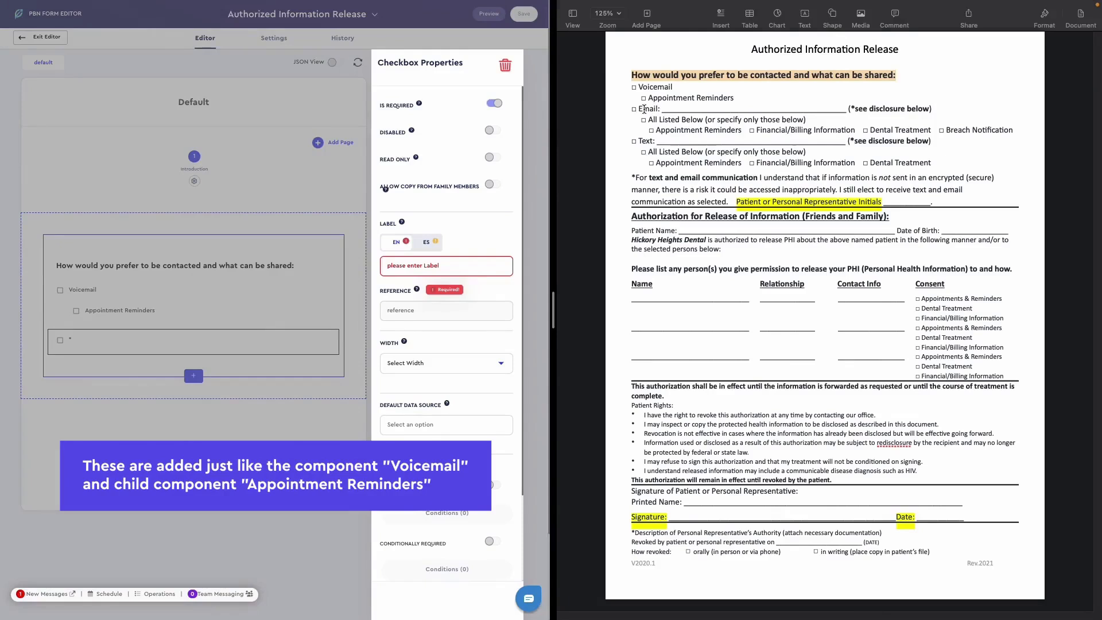
click(454, 268)
text(Email)
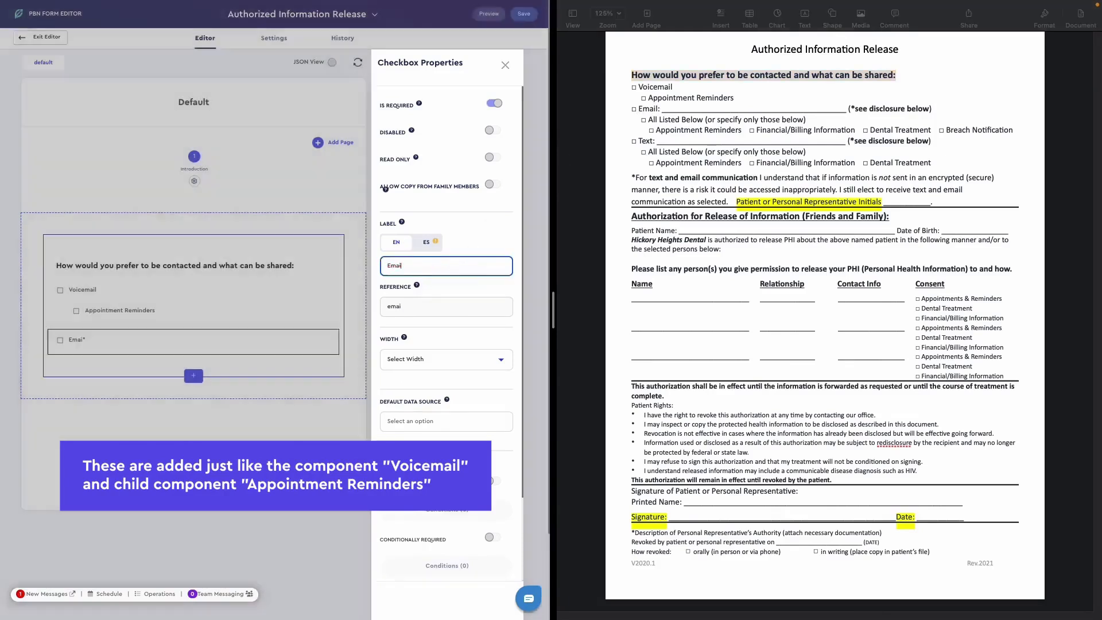
- Append "(*see disclosure below)" from the original document to the Email checkbox's label and make the checkbox not required
click(932, 109)
drag(933, 109, 848, 108)
key(super+c)
click(492, 269)
key(super+v)
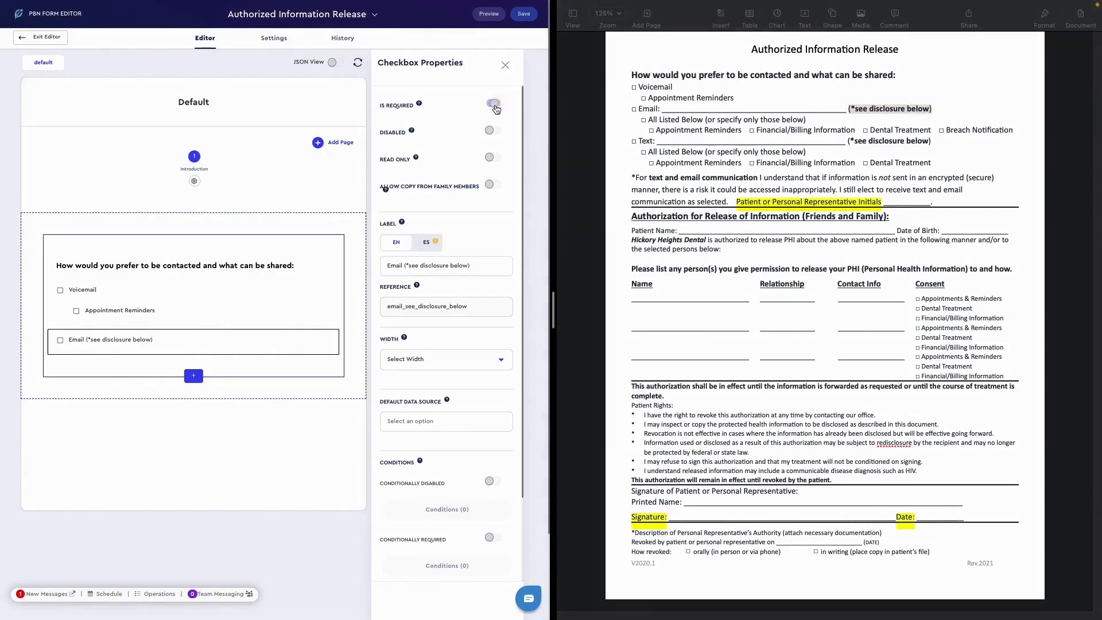
click(493, 103)
- Add a child checkbox labelled "All Listed Below (or specify only those below)" under the Email checkbox and make it not required
mouse_move(220, 351)
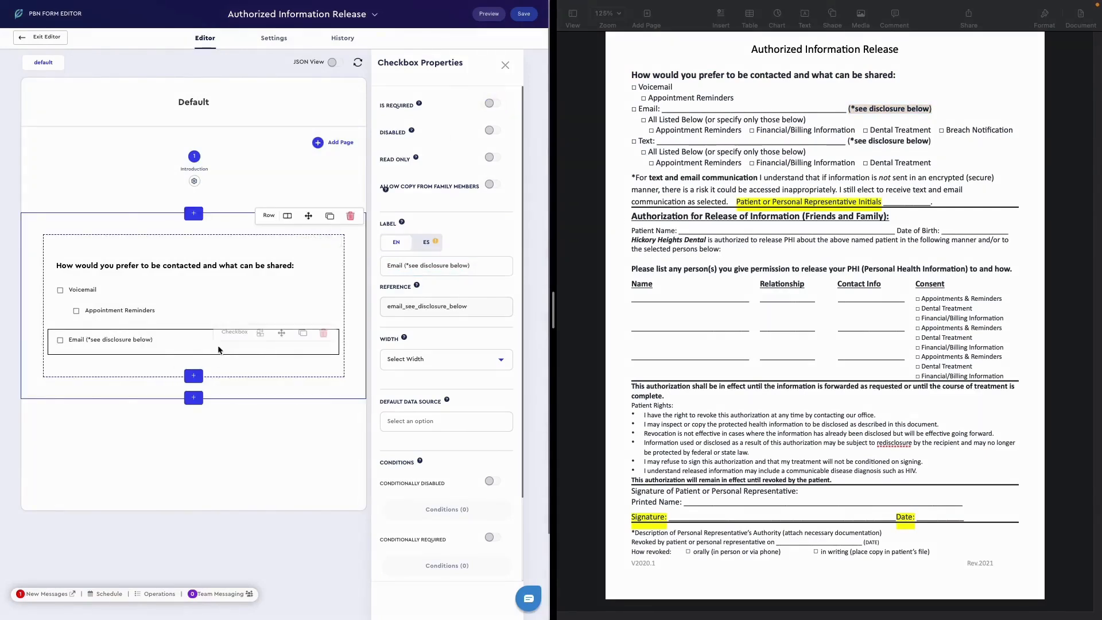
click(260, 334)
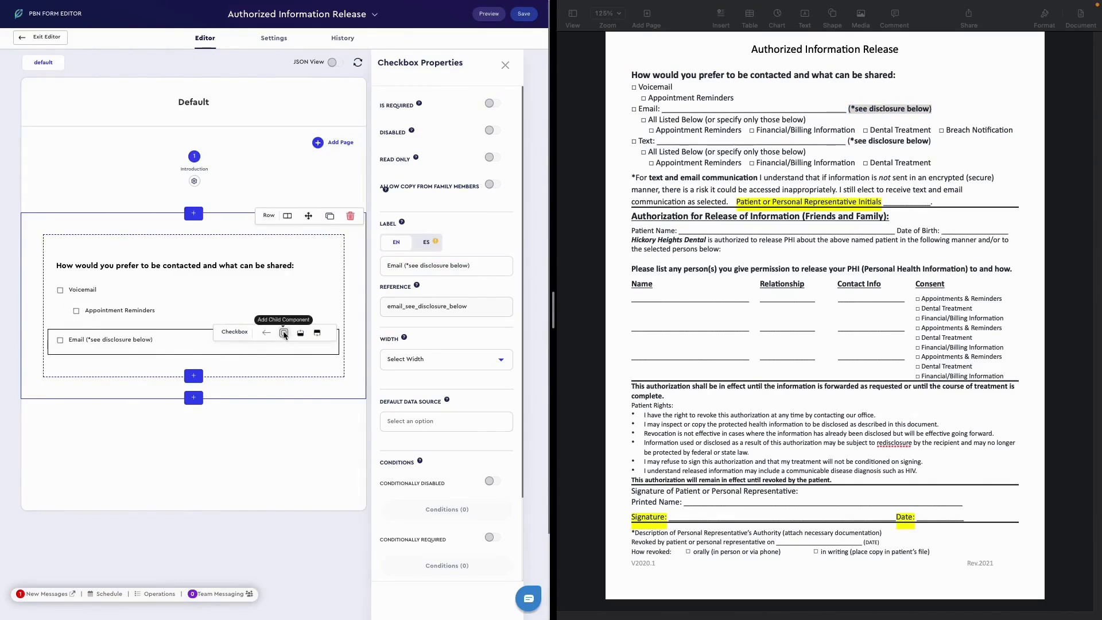
click(285, 335)
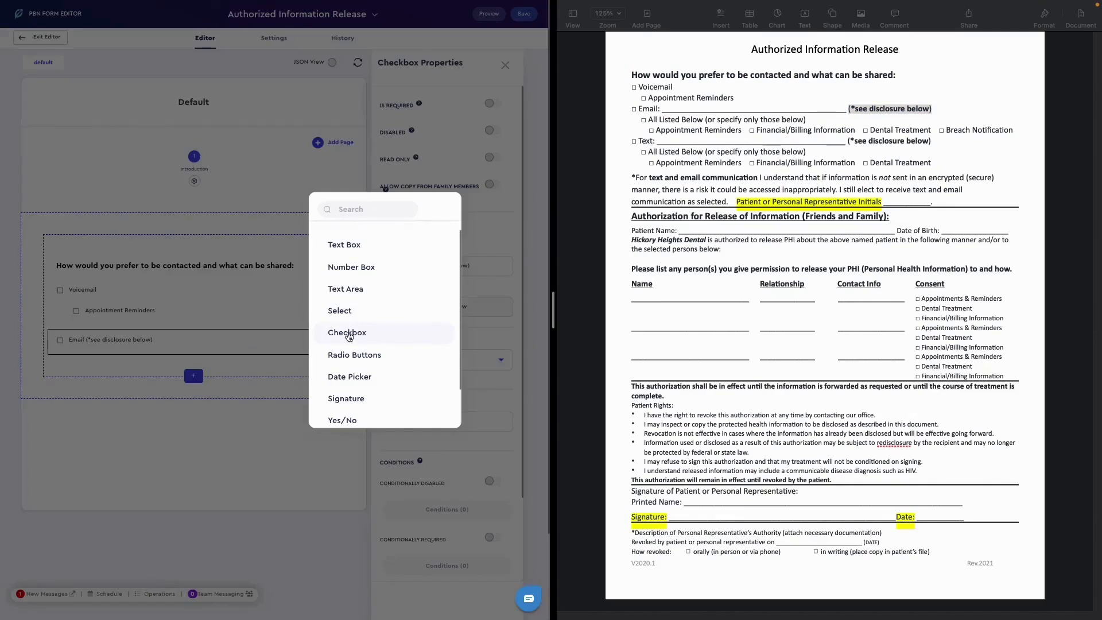
click(347, 333)
drag(806, 120, 649, 119)
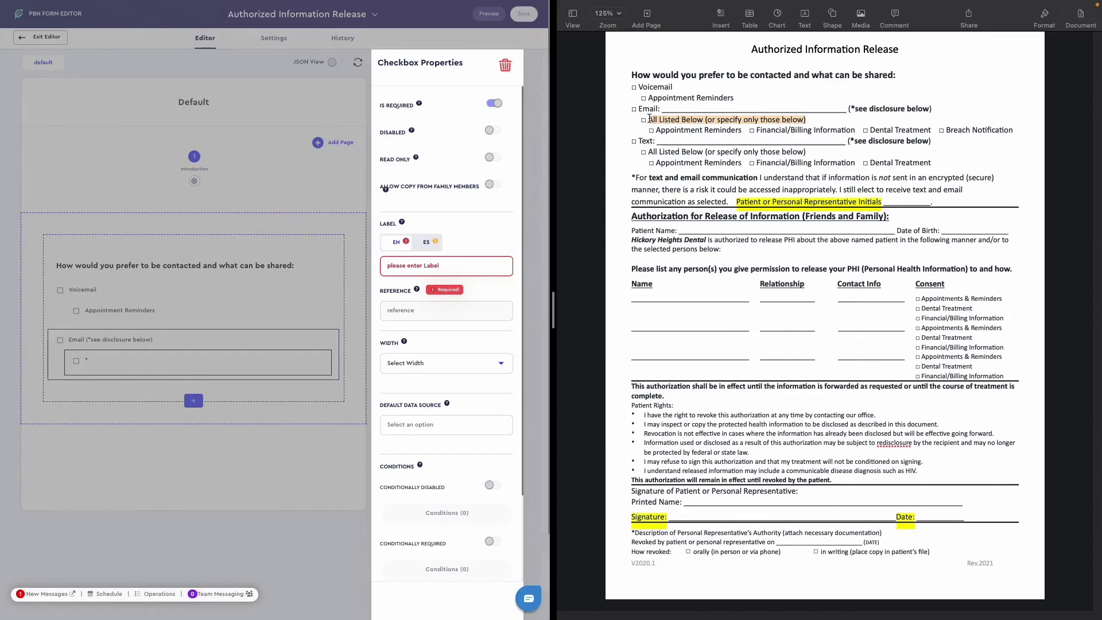
key(super+c)
click(499, 258)
key(super+v)
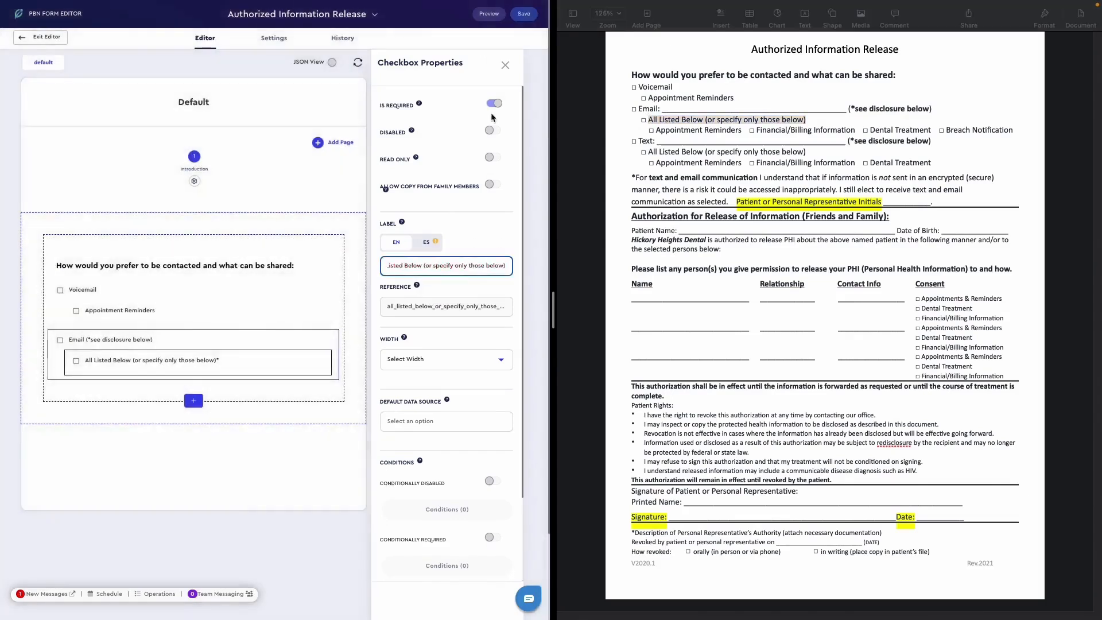
click(493, 104)
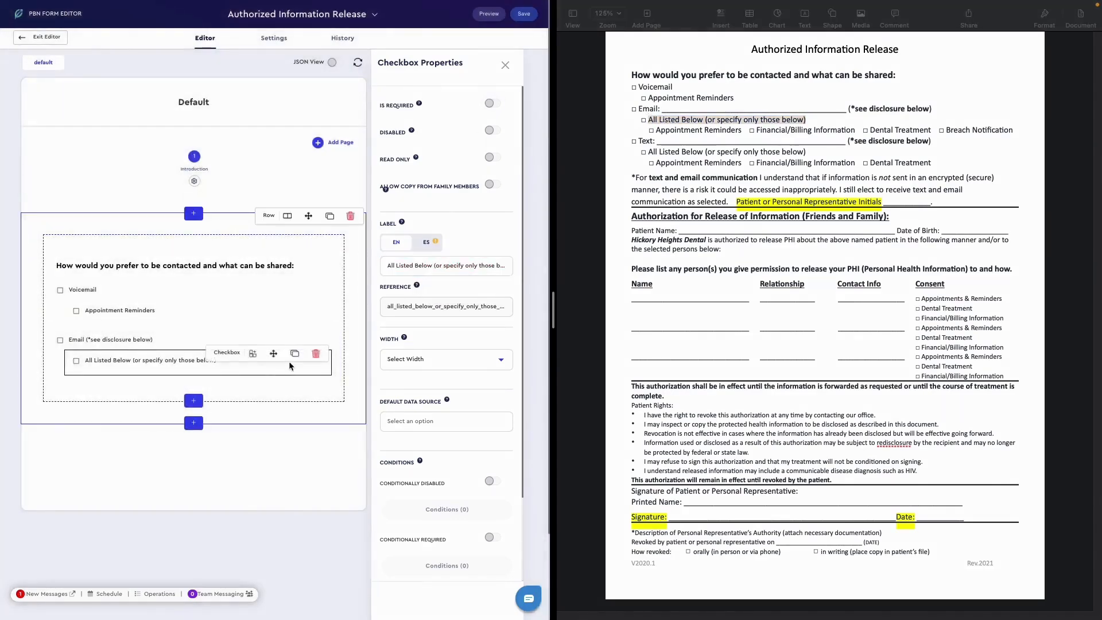
- Add an availability condition to the All Listed Below checkbox so it displays only if Email (*see disclosure below) is checked
scroll(437, 501, down, 5)
click(439, 482)
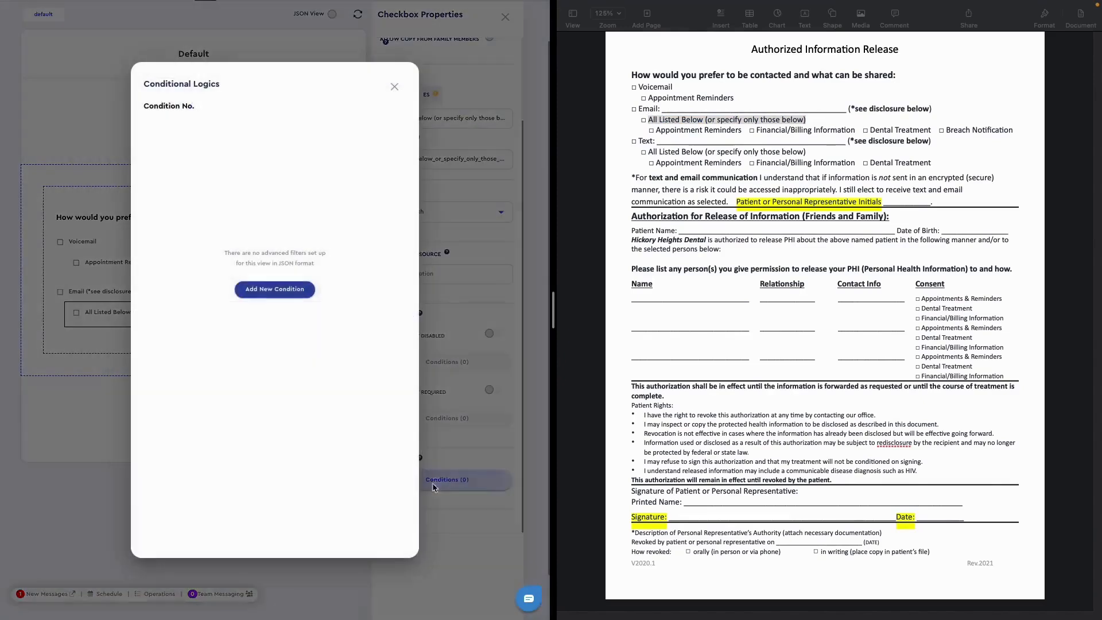
click(258, 290)
click(229, 272)
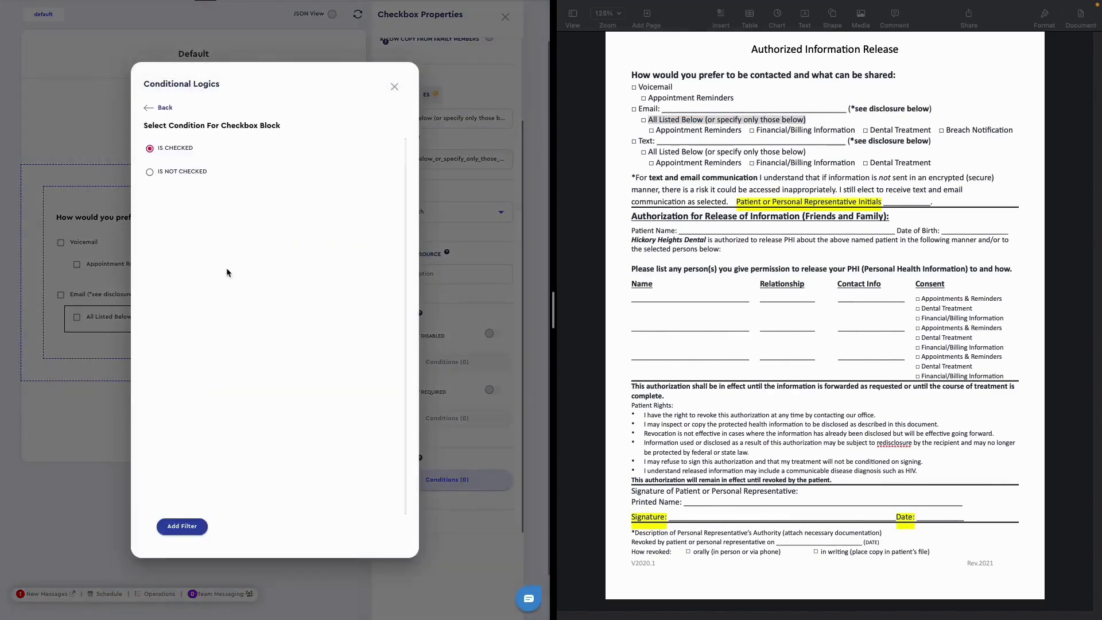
click(186, 150)
click(191, 533)
click(394, 87)
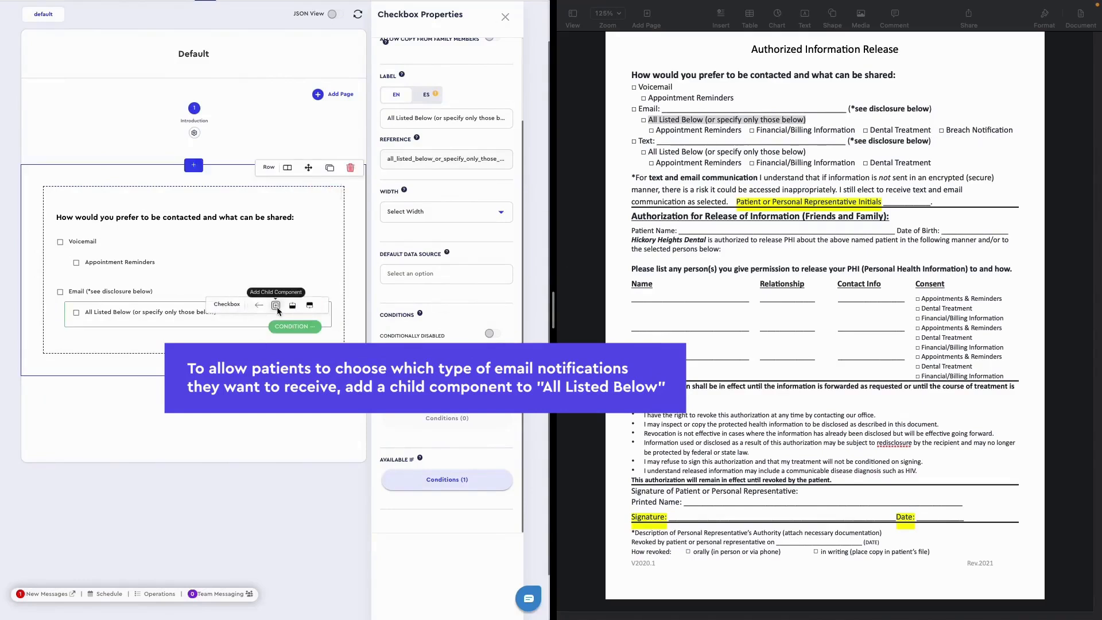
- Add a Select child component under the All Listed Below checkbox and label it "Or Specify only these below"
click(276, 306)
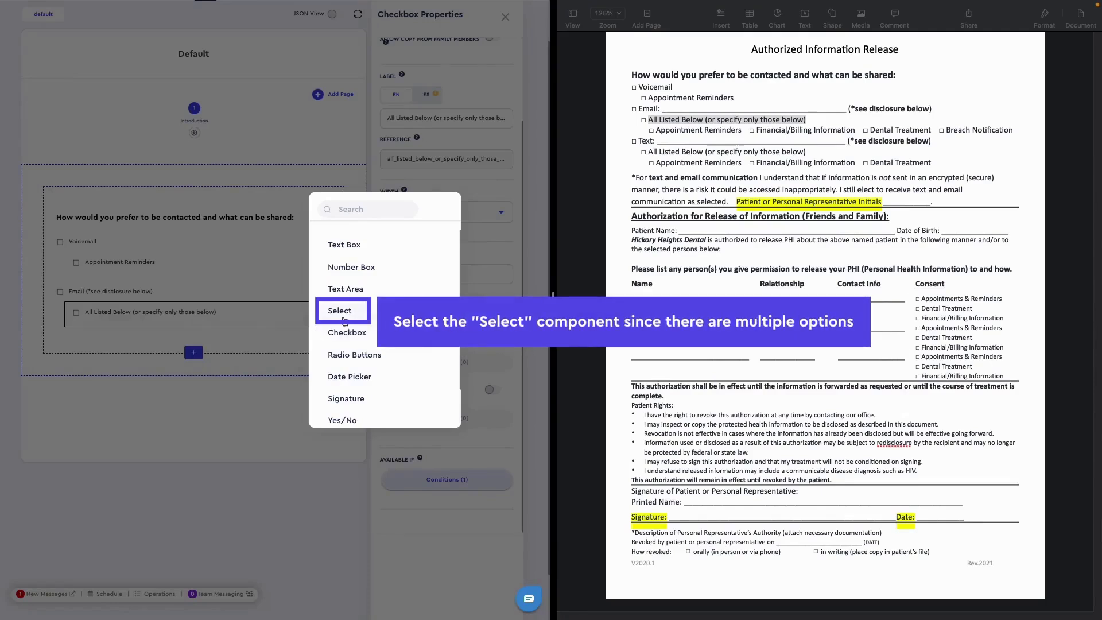
click(343, 314)
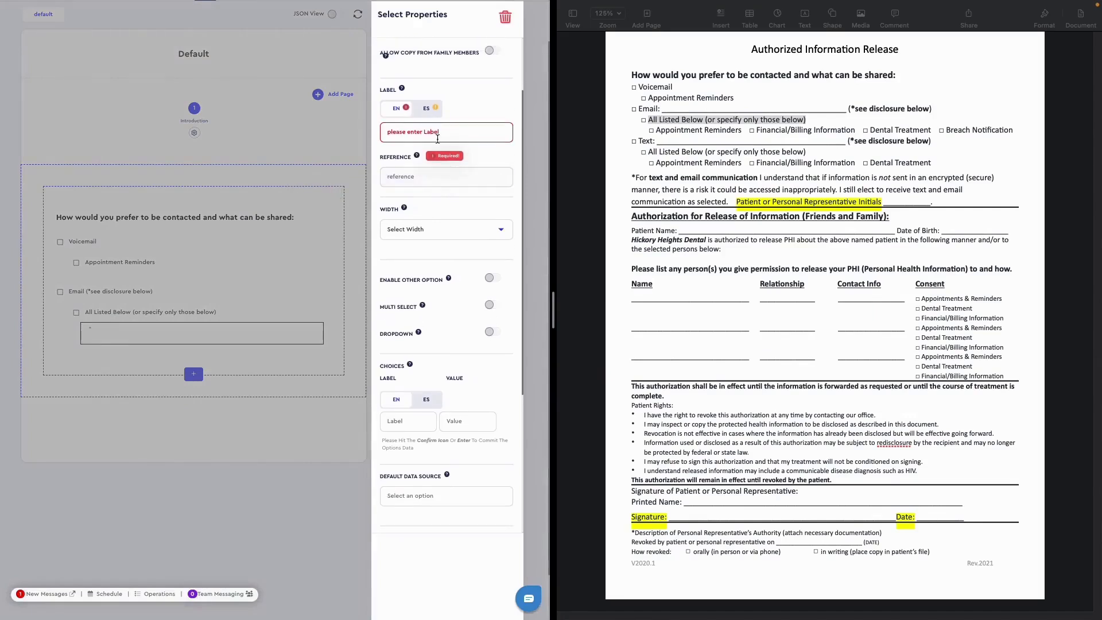
click(456, 133)
text(Or Specify)
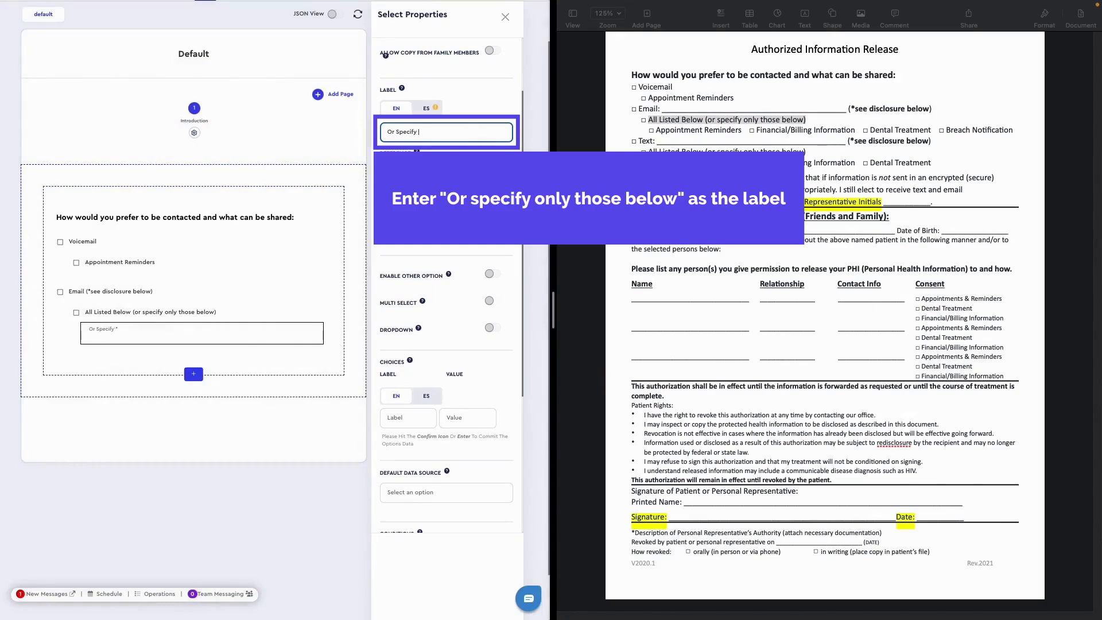
text( only these below)
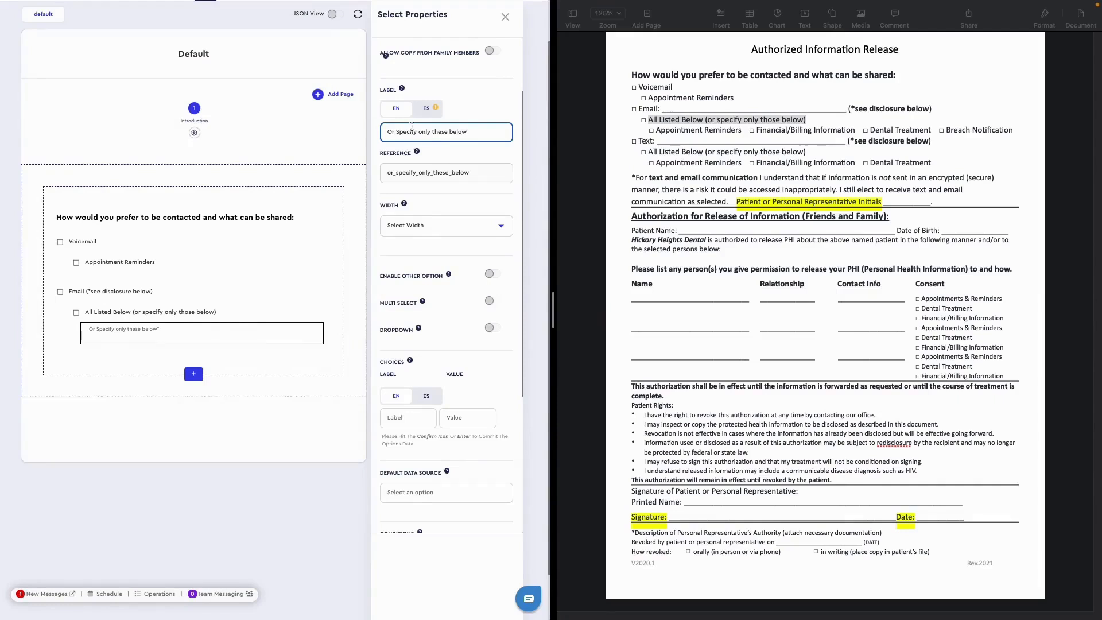
- Shorten the parent checkbox's label to "All Listed Below" by removing the parenthesised text
click(187, 315)
drag(432, 133, 511, 133)
key(BackSpace)
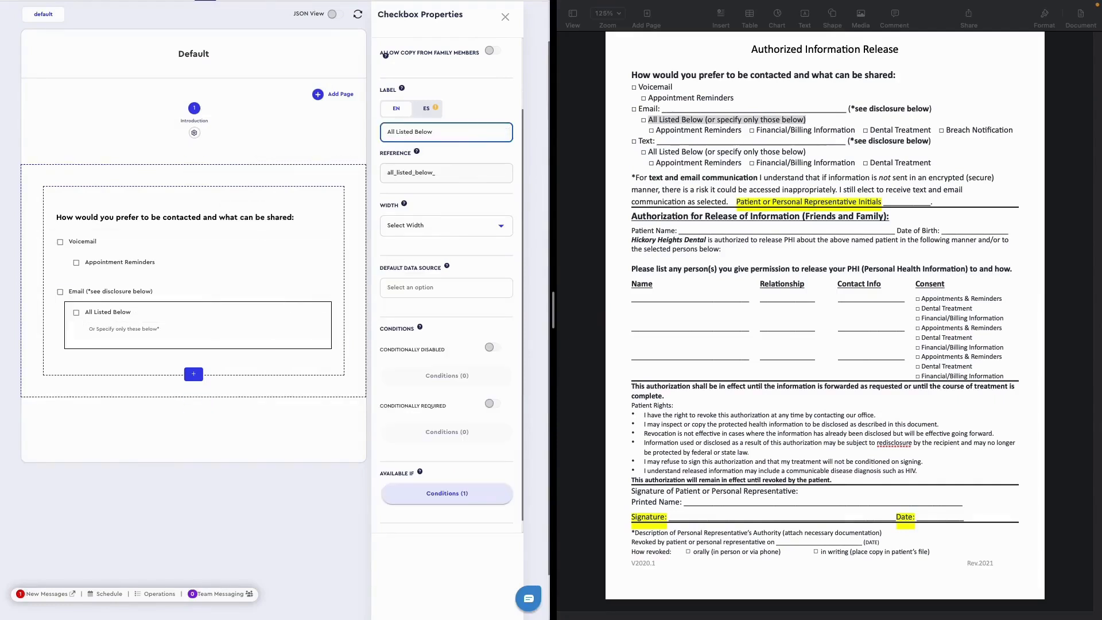
- Add "Appointment Reminders" from the original document as a choice of the "Or Specify only these below" select
click(128, 335)
scroll(424, 251, down, 1)
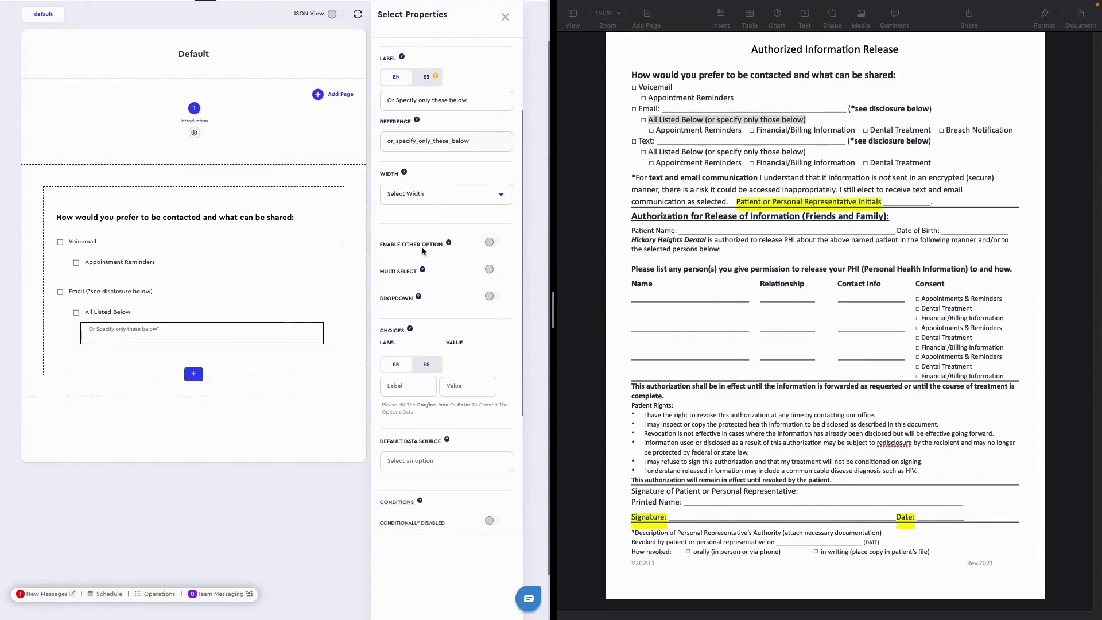
scroll(422, 251, down, 2)
click(411, 309)
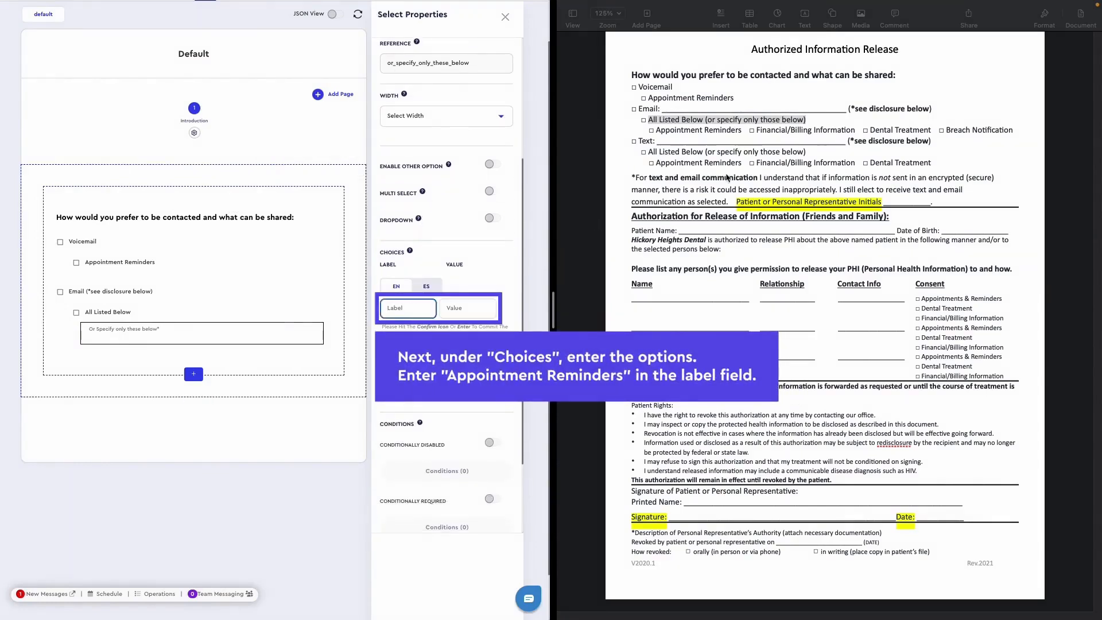
click(752, 137)
drag(742, 130, 657, 131)
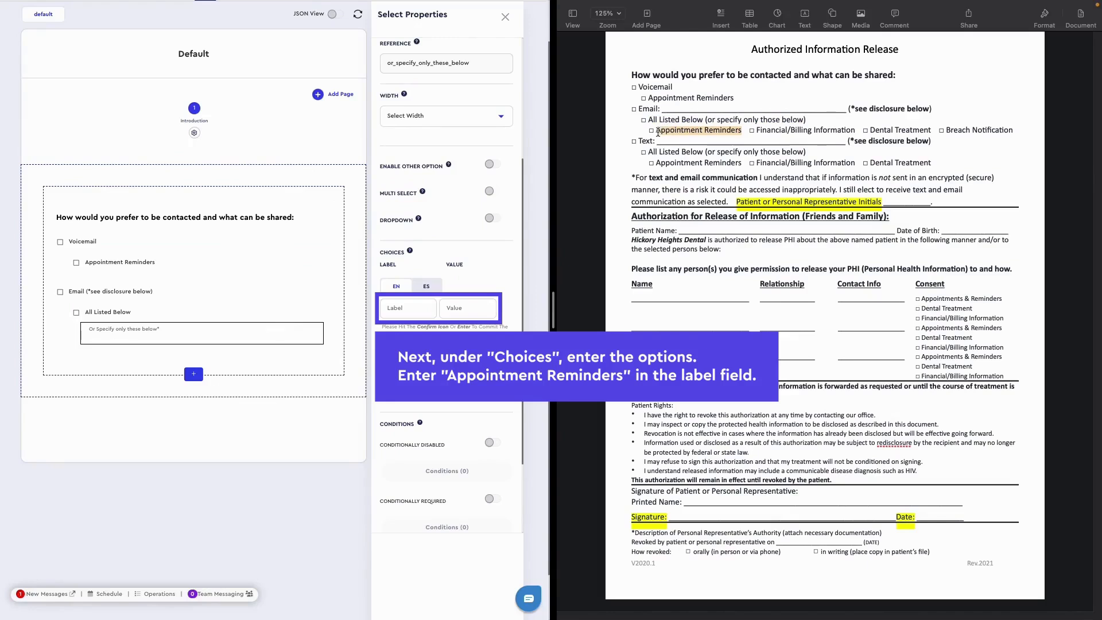
click(400, 307)
key(super+v)
key(Return)
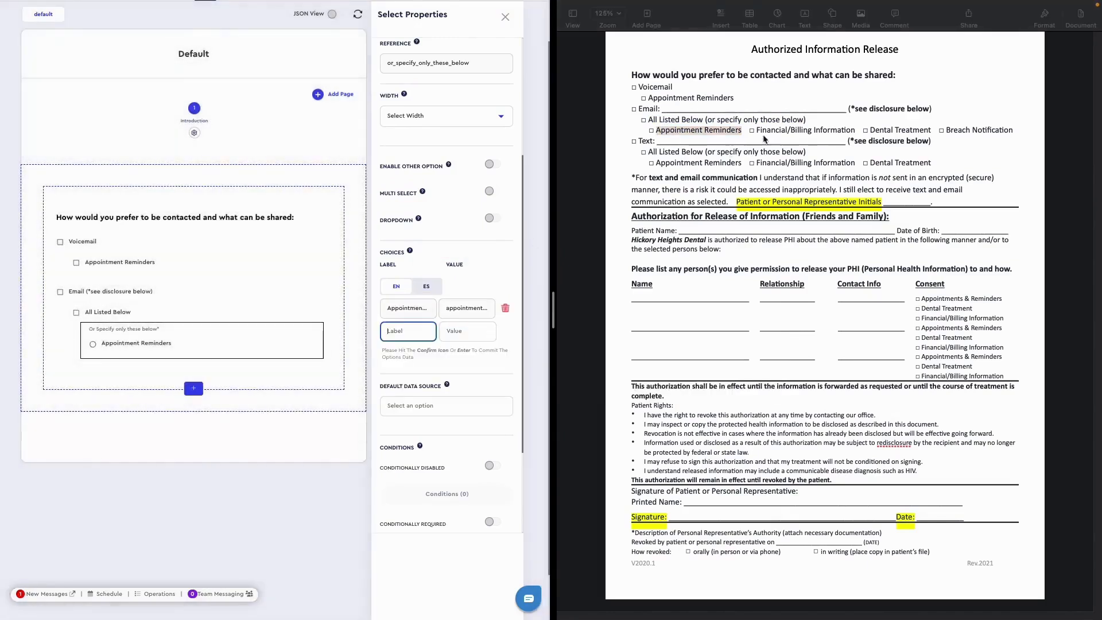
- Add "Financial/Billing Information" from the original document as the select's second choice
drag(855, 130, 757, 129)
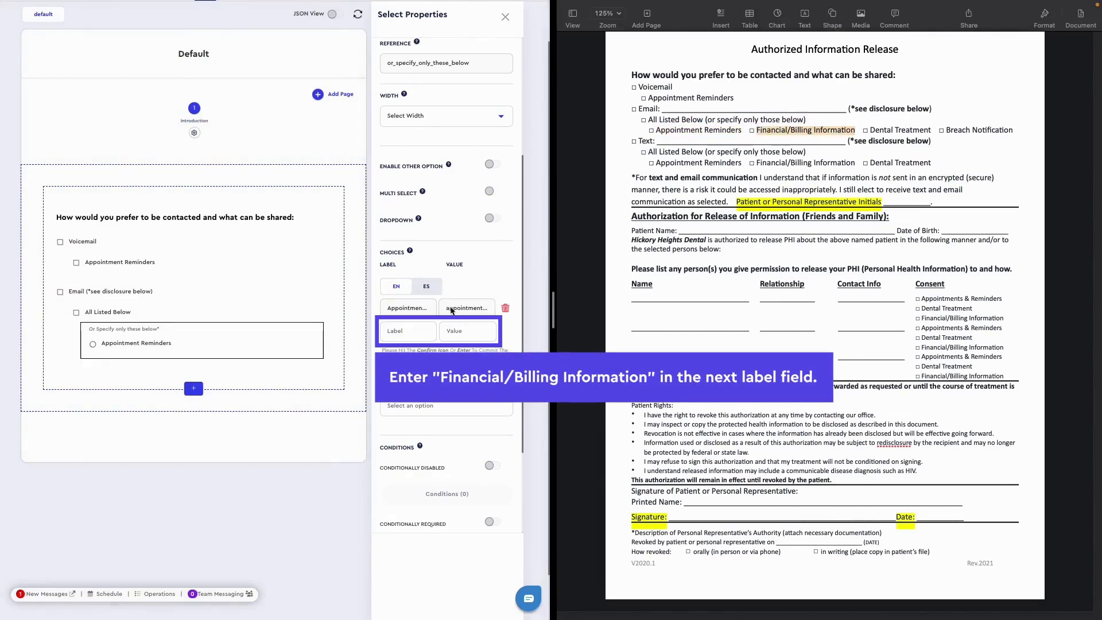
click(420, 332)
key(super+v)
key(Return)
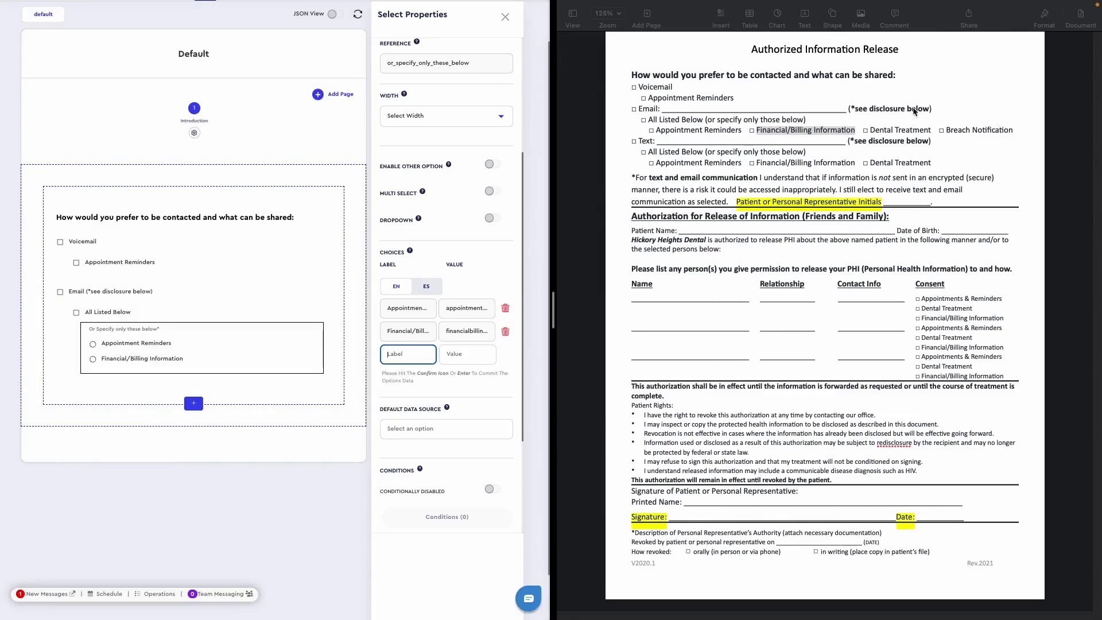
- Add "Dental Treatment" and "Breach Notification" from the original document as the select's third and fourth choices
drag(930, 131, 870, 131)
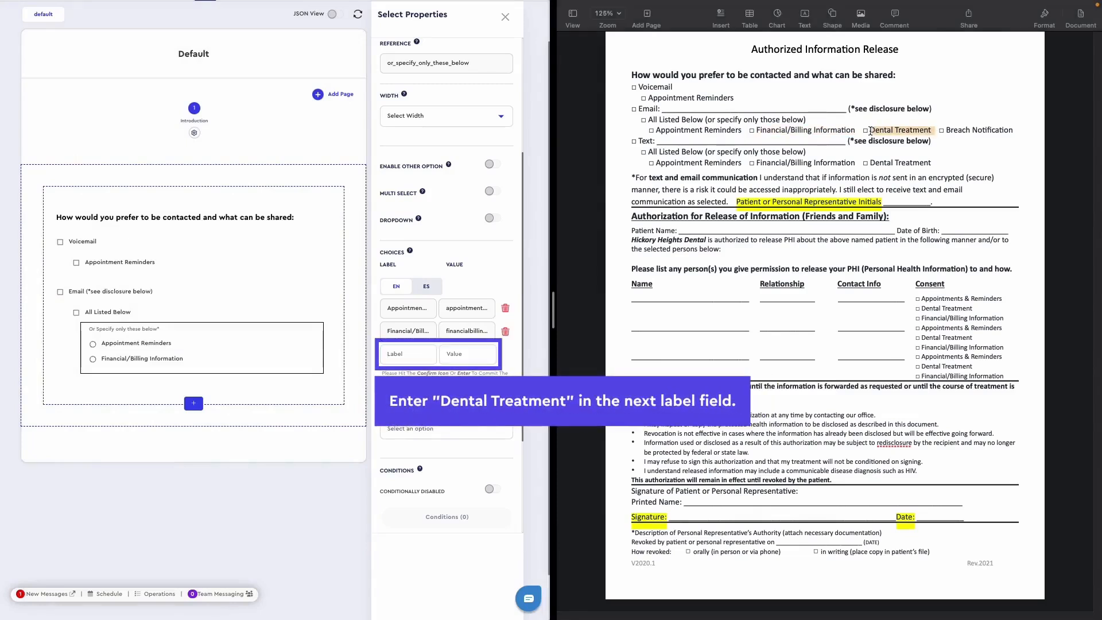
click(408, 354)
key(super+v)
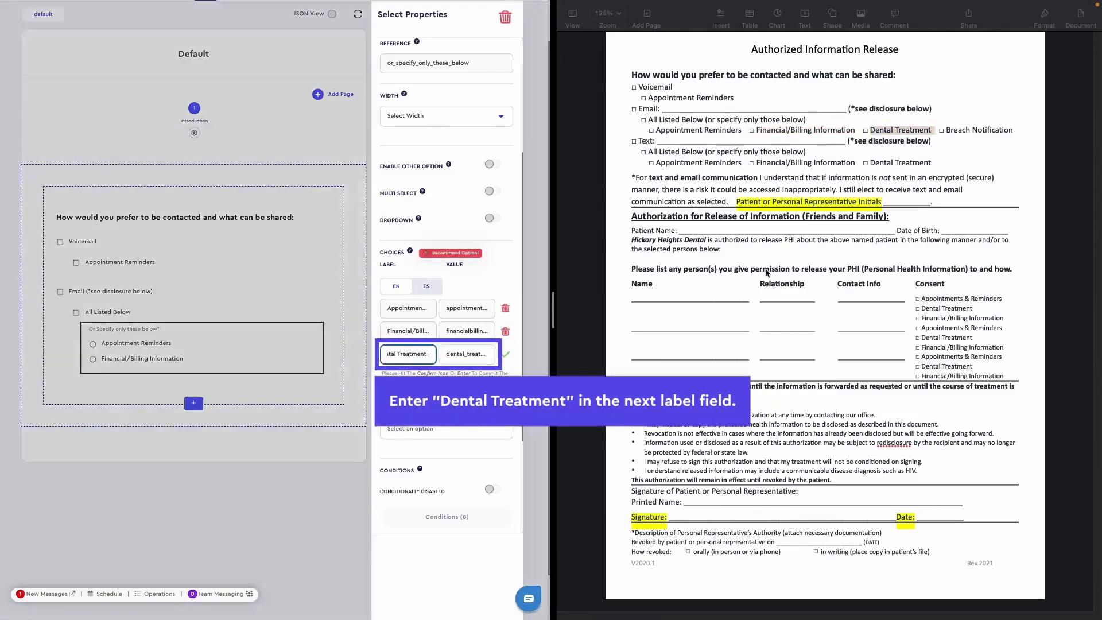
click(1016, 131)
drag(1015, 130, 944, 130)
click(505, 354)
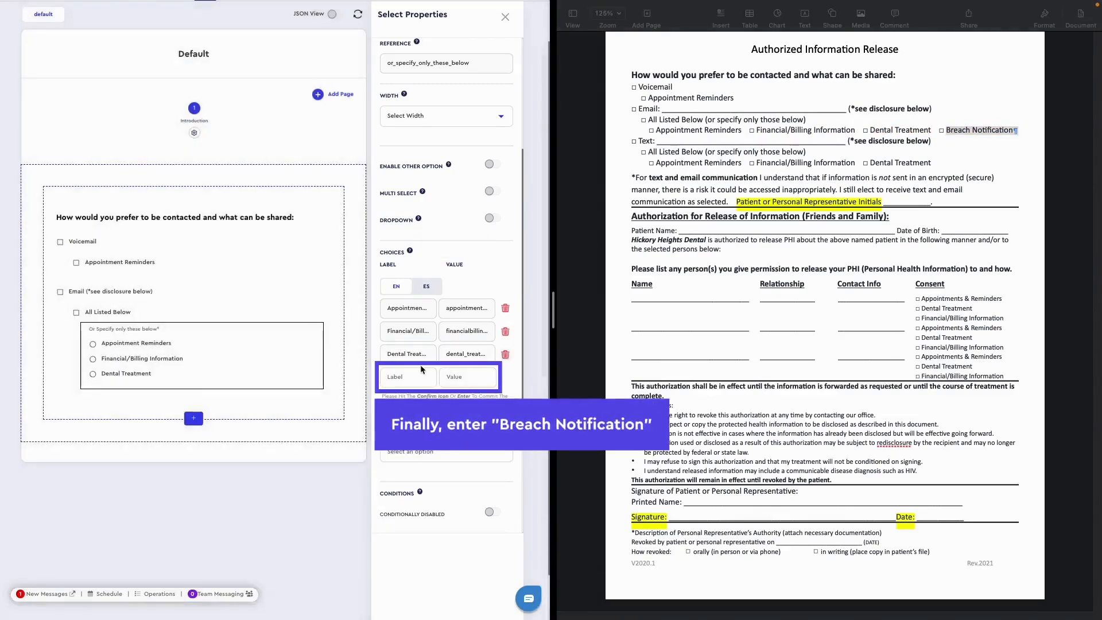
click(419, 375)
key(super+v)
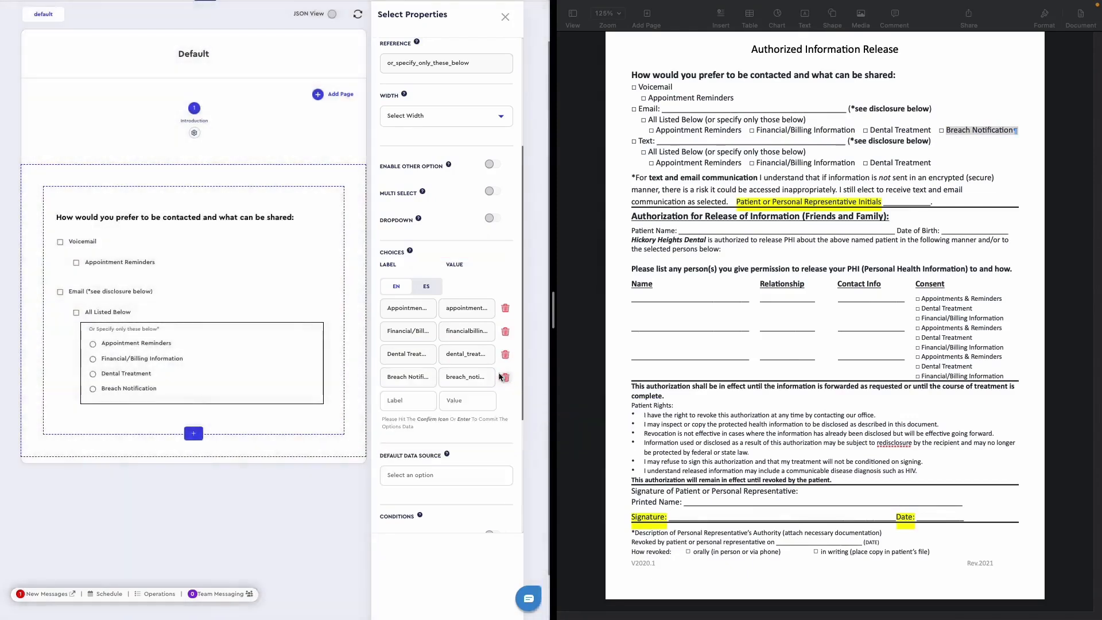
click(506, 379)
- Turn on Multi Select for the "Or Specify only these below" component
scroll(437, 343, up, 3)
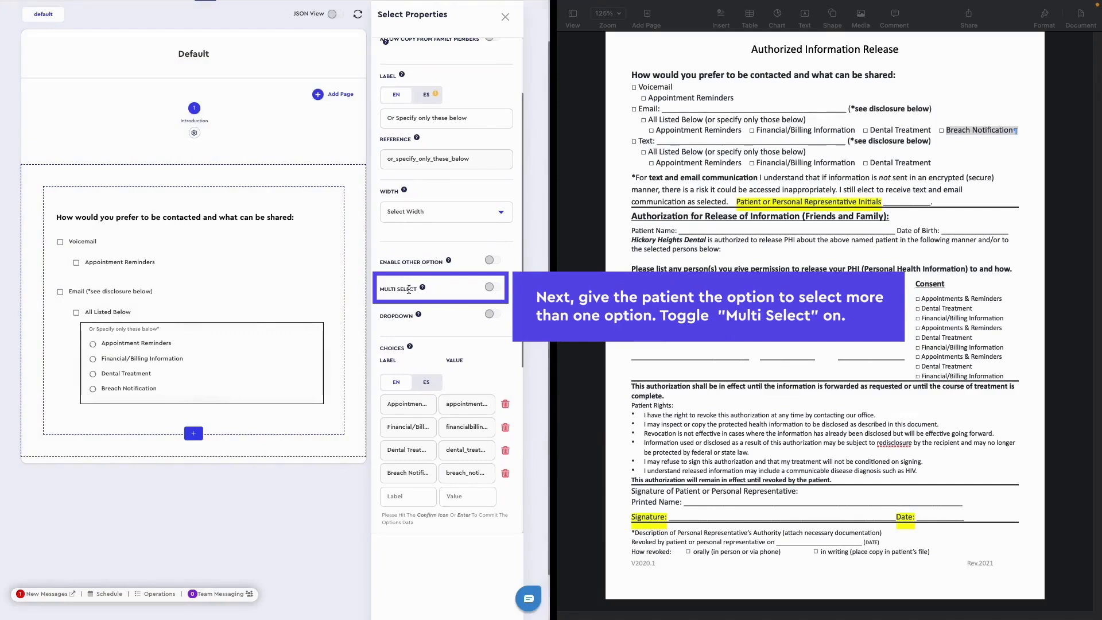
click(489, 287)
- Make the Email group's "Or Specify only these below" select available only if "All Listed Below" (all_listed_below_) is checked
scroll(365, 367, down, 1)
scroll(383, 351, down, 5)
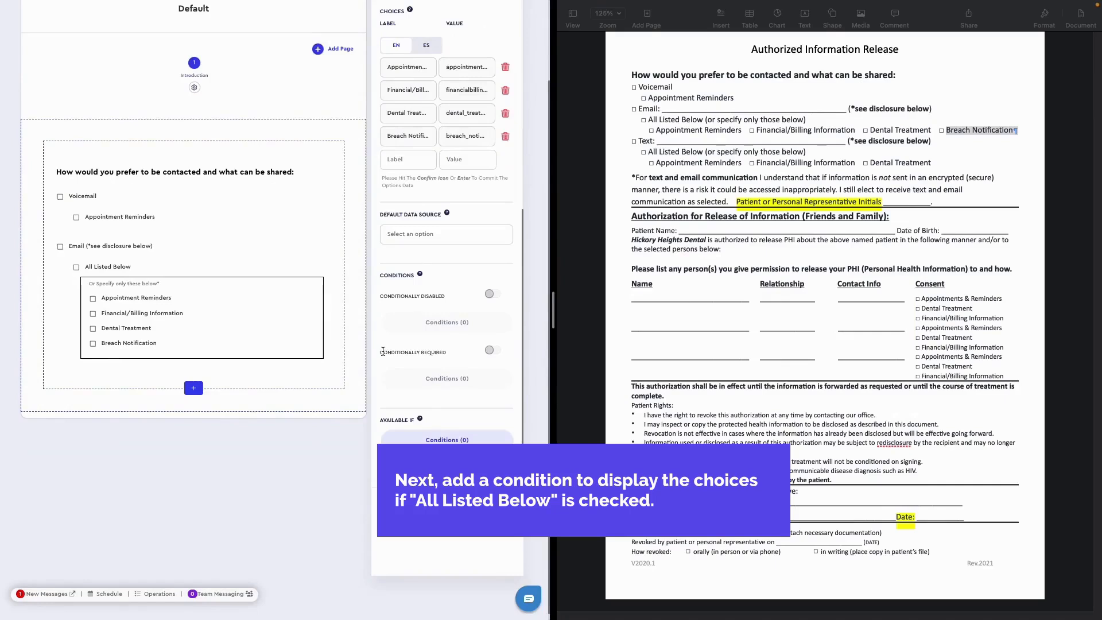
click(420, 439)
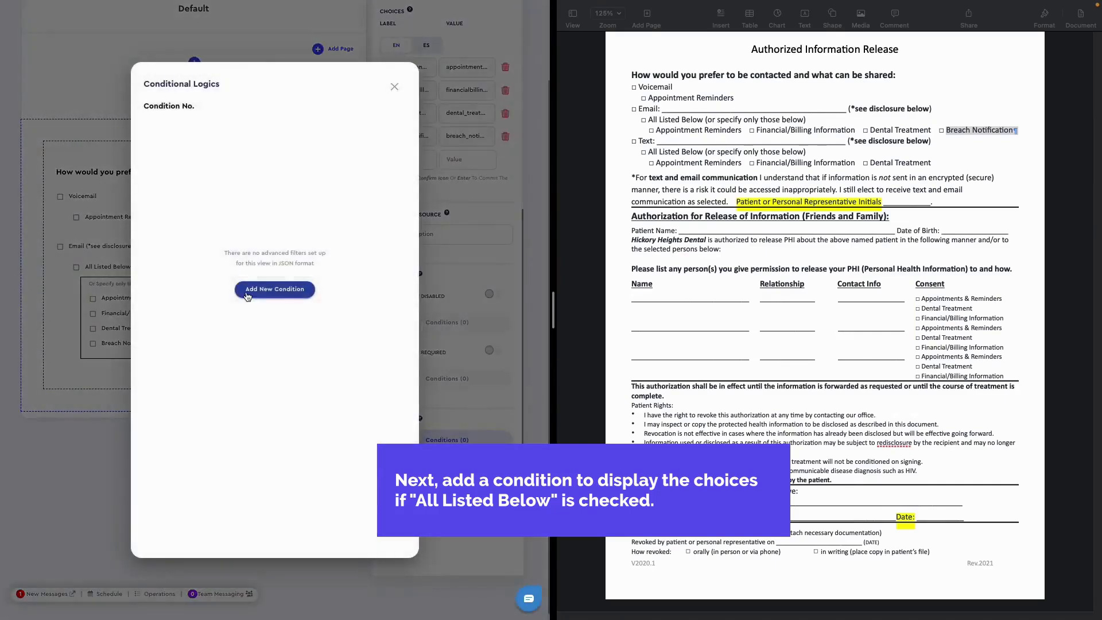
click(293, 358)
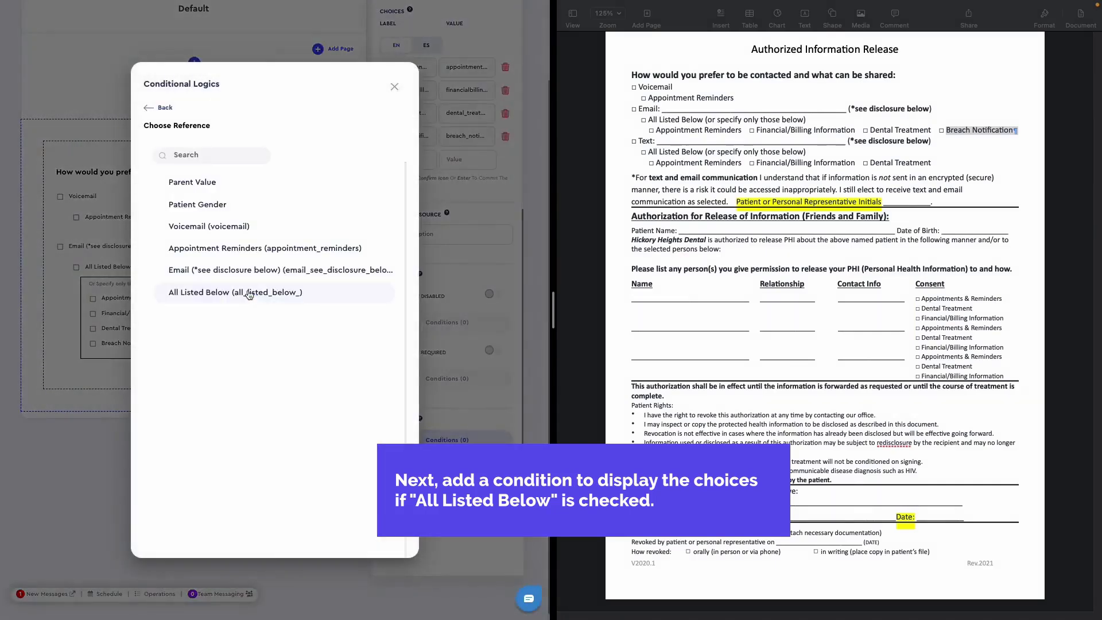
click(205, 293)
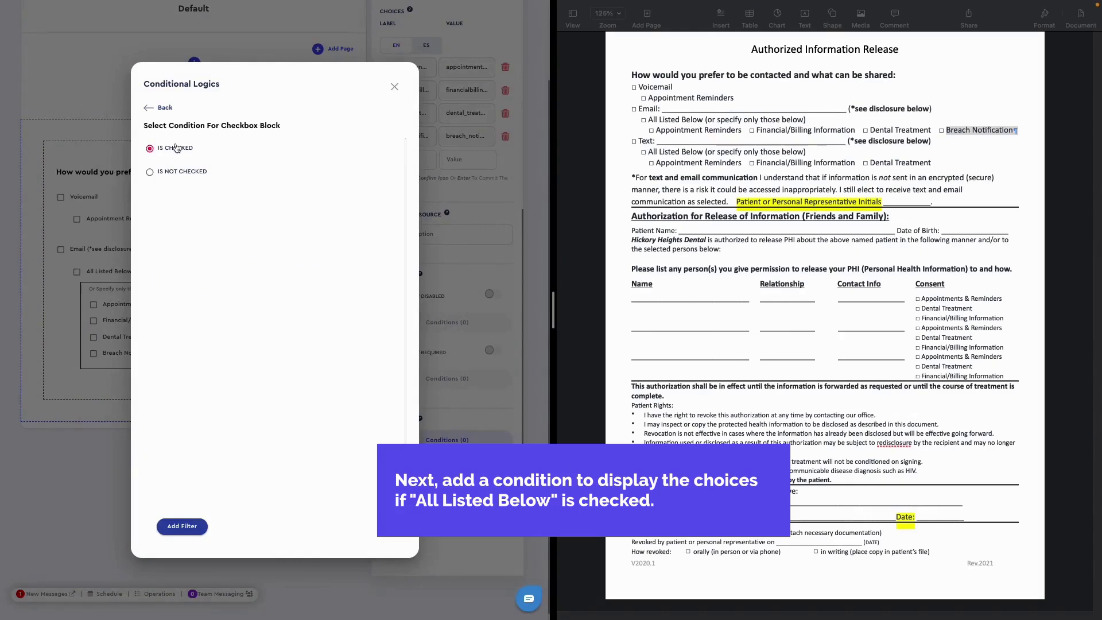
click(182, 526)
click(395, 87)
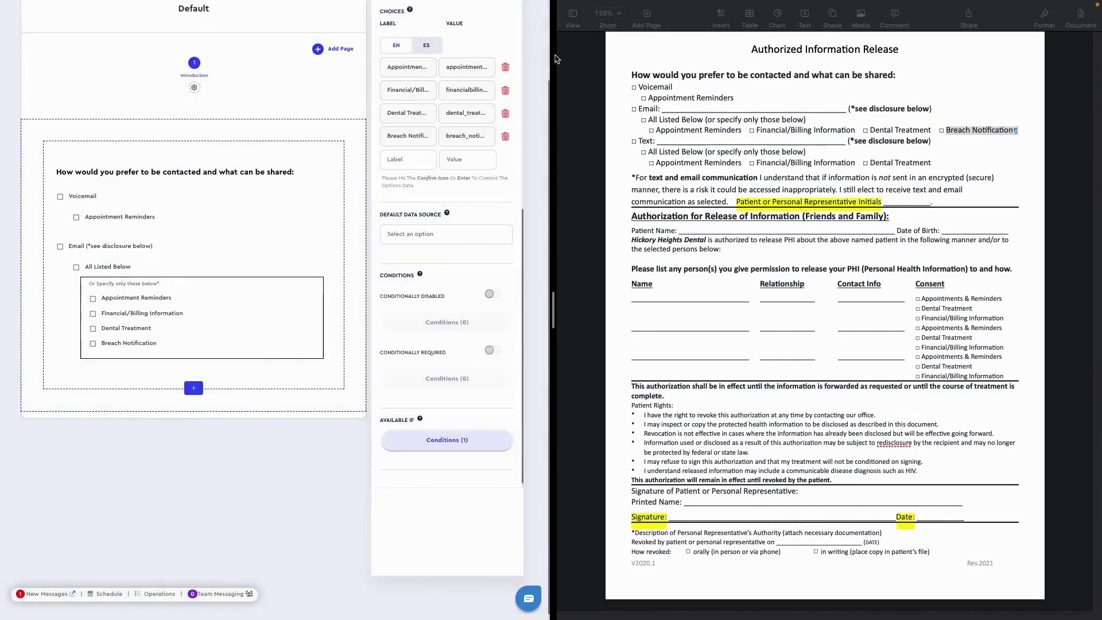
- Save the Authorized Information Release form
scroll(529, 53, up, 1)
click(524, 13)
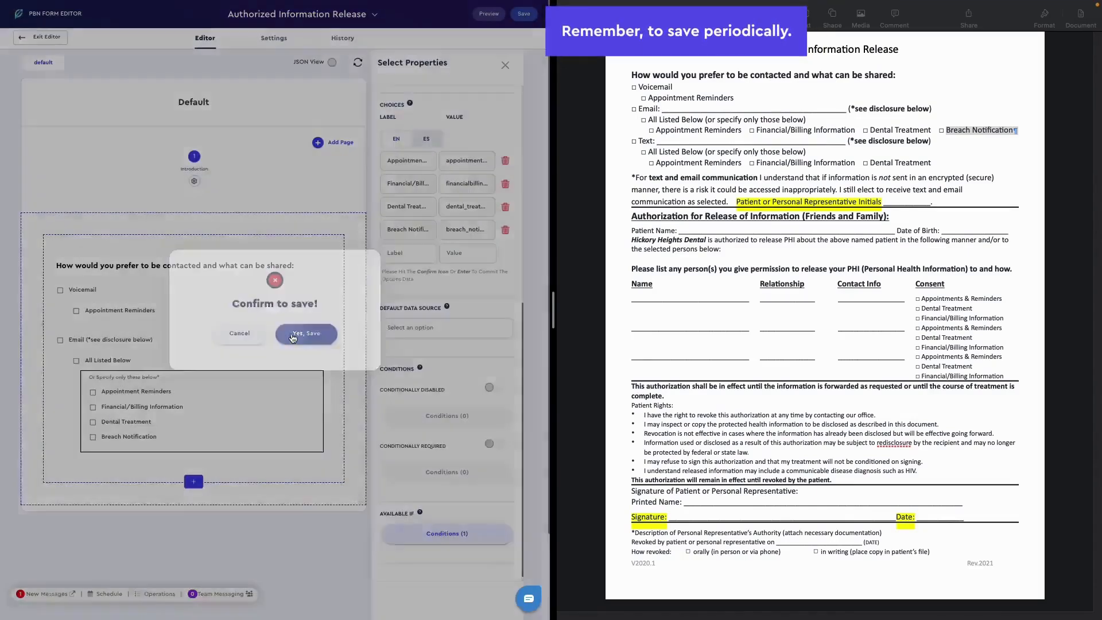
click(306, 333)
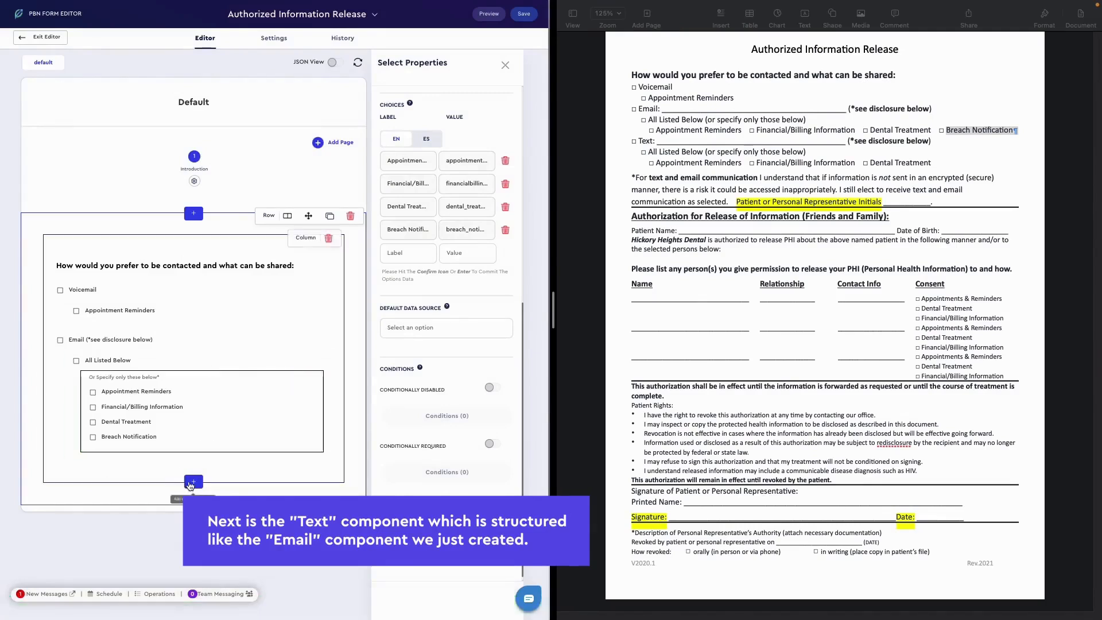
- Add a Checkbox component below the Email group and label it "Text"
click(191, 483)
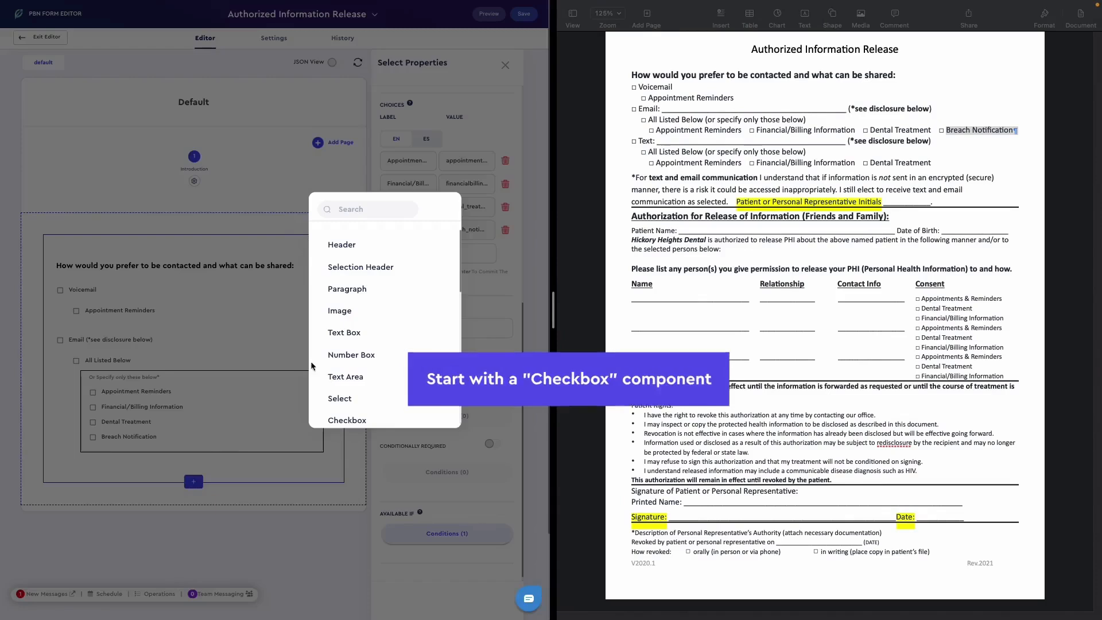
scroll(336, 375, down, 2)
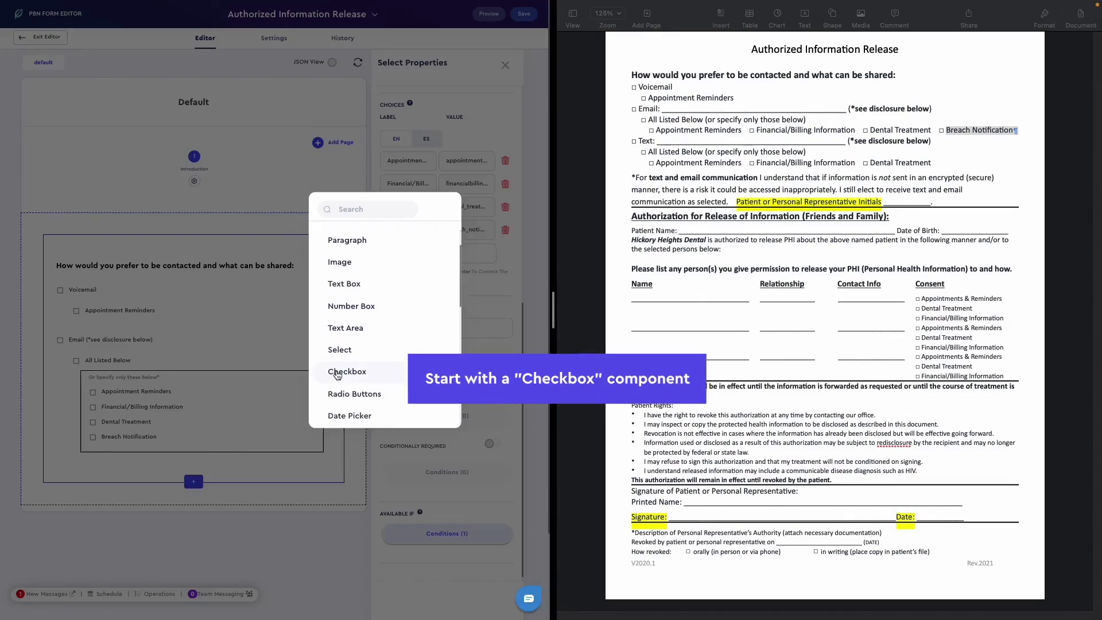
click(337, 373)
click(413, 169)
text(Text)
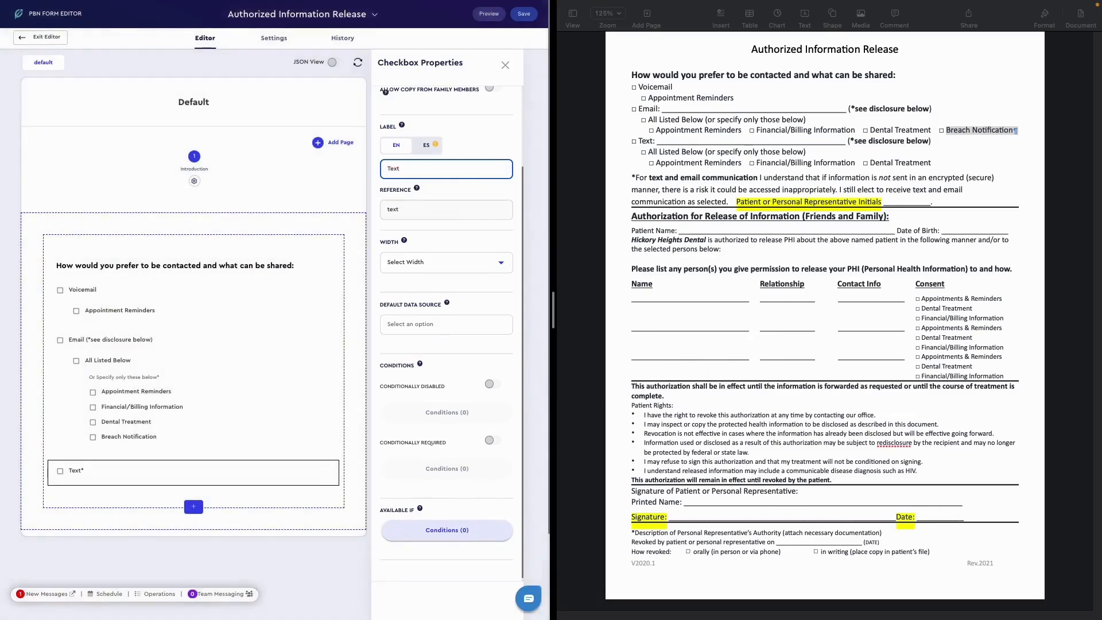
- Append "(*see disclosure below)" from the original document to the Text checkbox's label
click(933, 141)
drag(933, 141, 849, 141)
key(super+c)
click(451, 172)
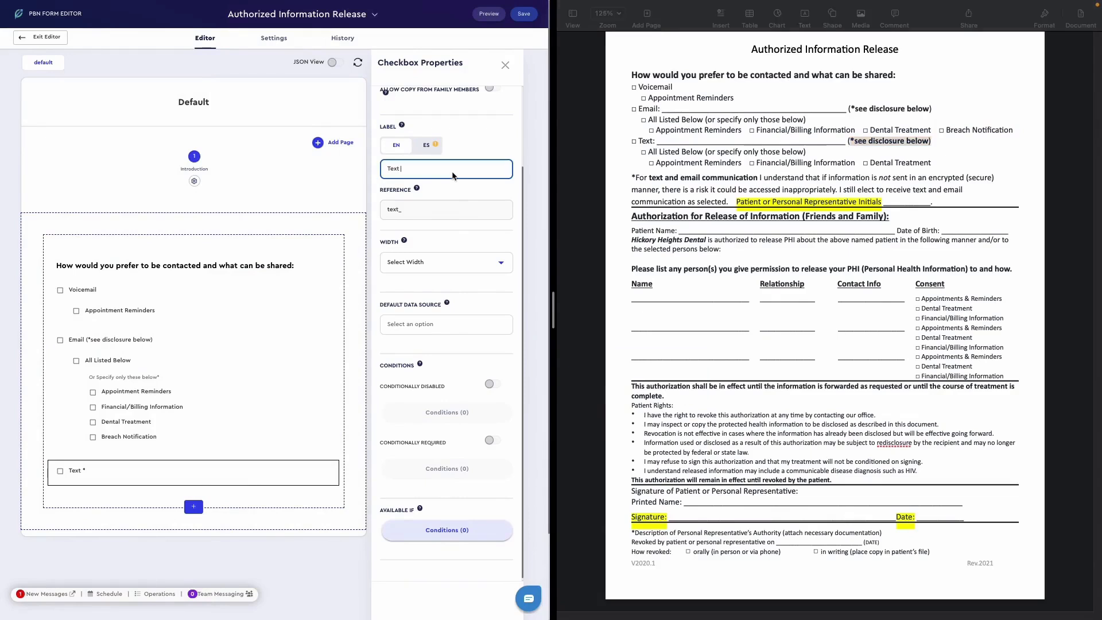
key(super+v)
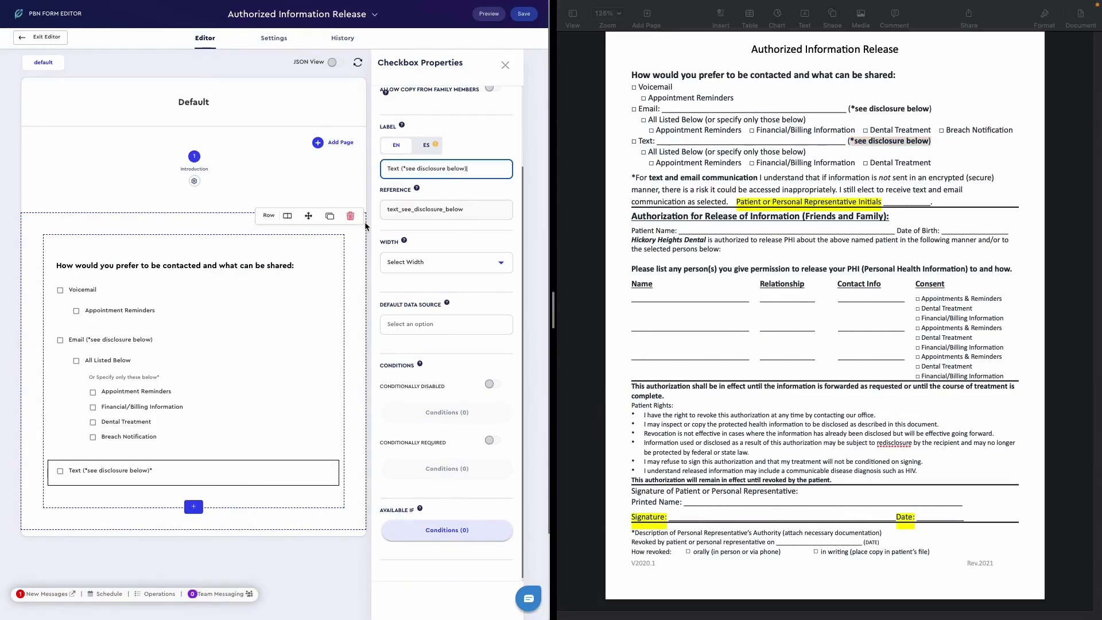
- Add a Checkbox child component labelled "All Listed Below" under the Text checkbox
click(260, 463)
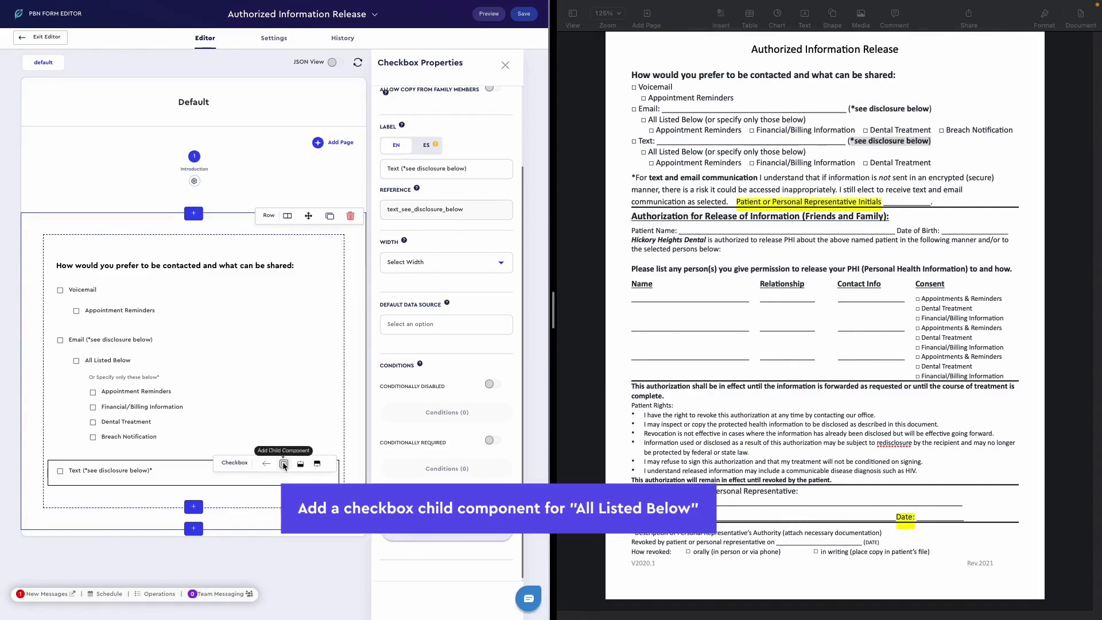
click(283, 464)
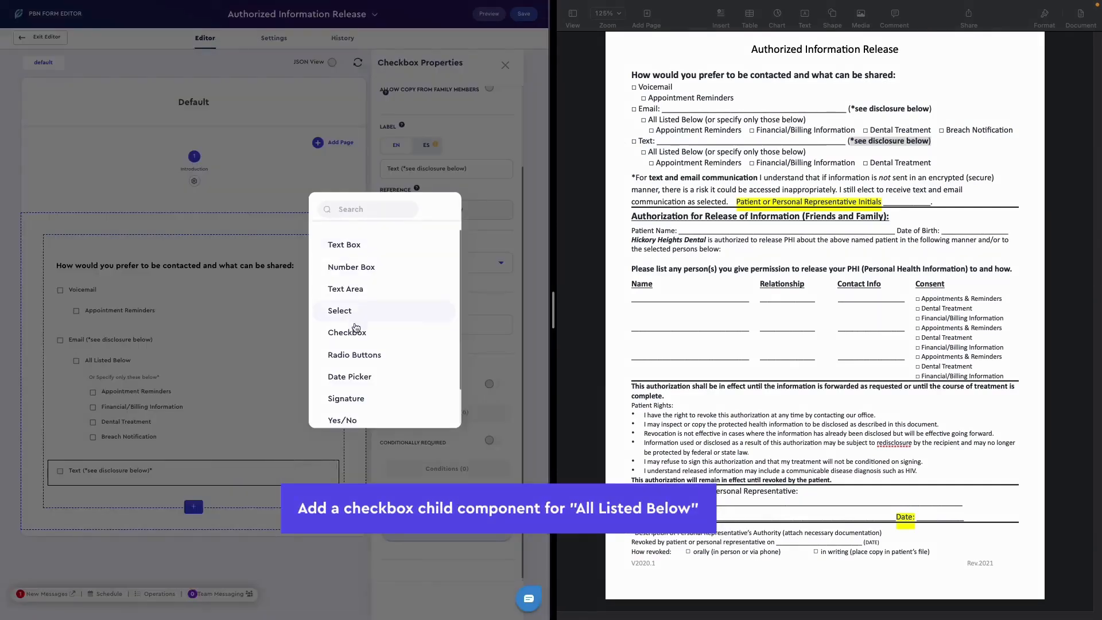
click(354, 333)
click(436, 170)
text(All)
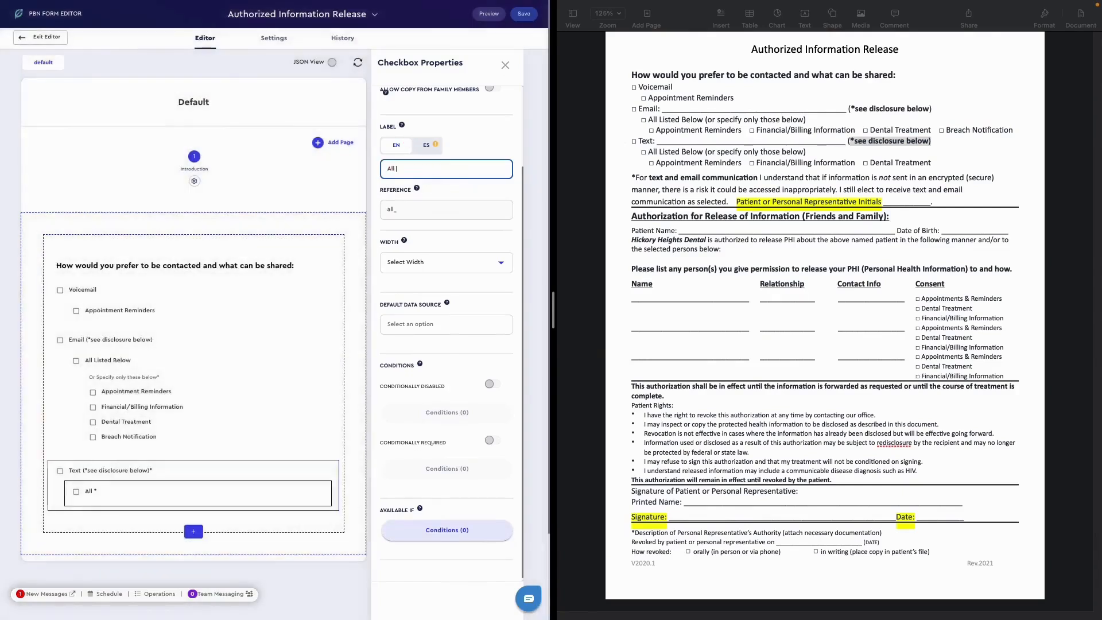
text( Listed Below)
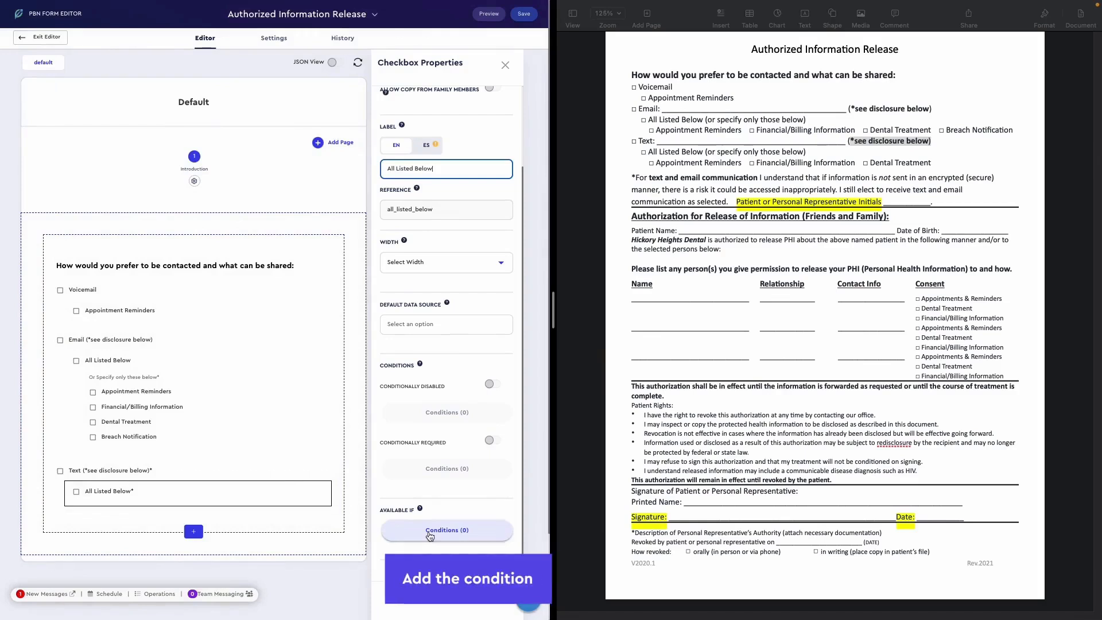
- Make the new "All Listed Below" checkbox available only if "Text (*see disclosure below)" is checked
click(430, 536)
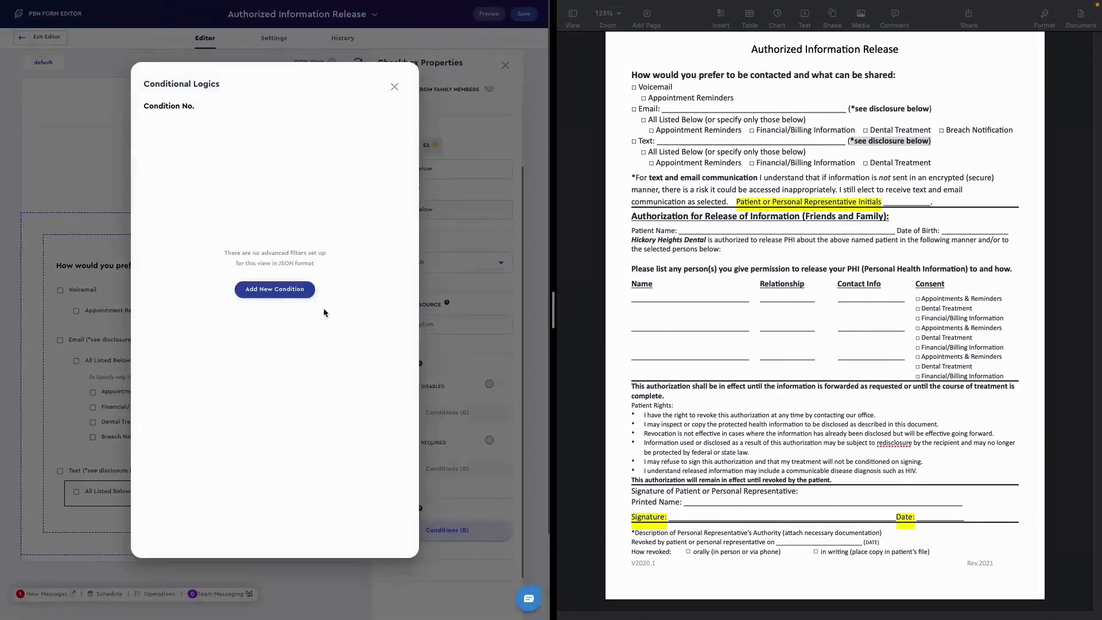
click(279, 292)
click(194, 341)
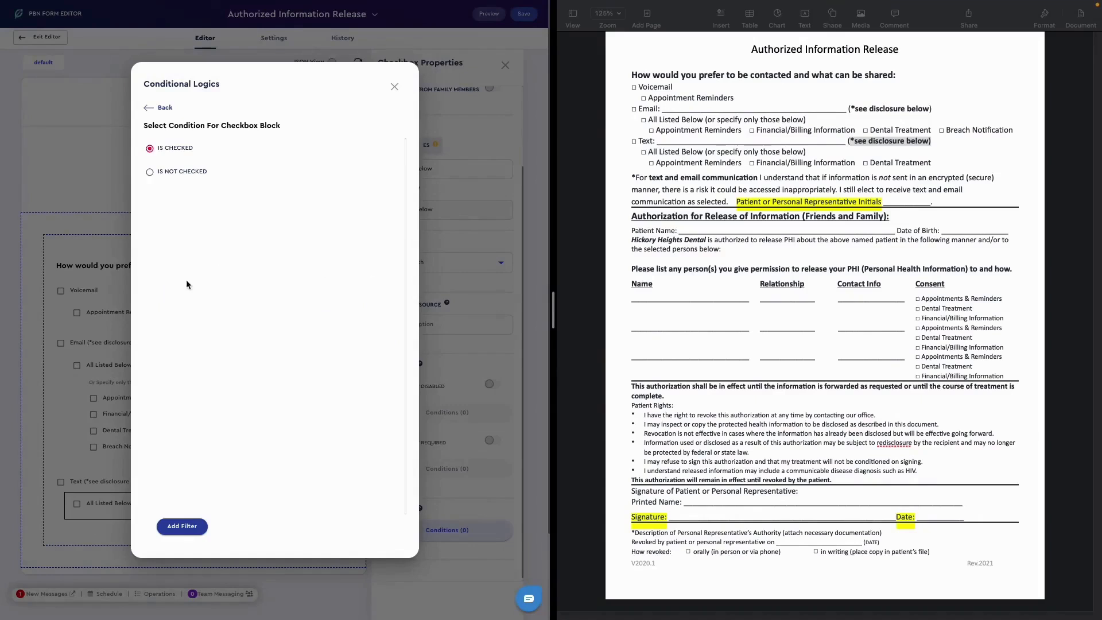
click(181, 527)
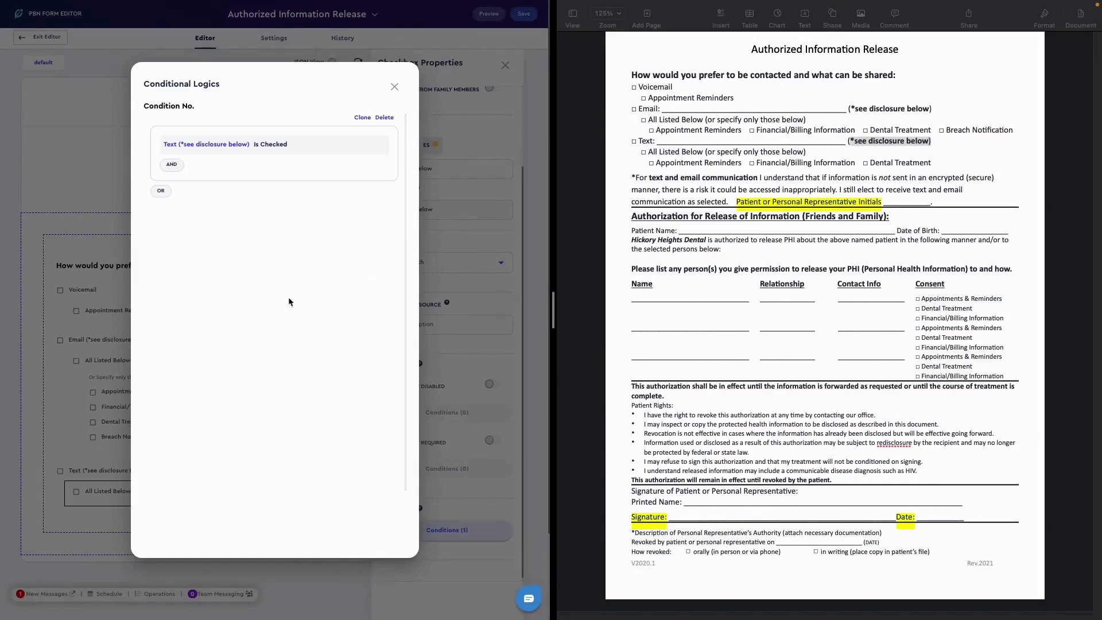
click(395, 87)
- Add a Select child labelled "Or Specify only these below" under the Text group's "All Listed Below", with reference or_specify_only_these_below1
scroll(244, 365, down, 1)
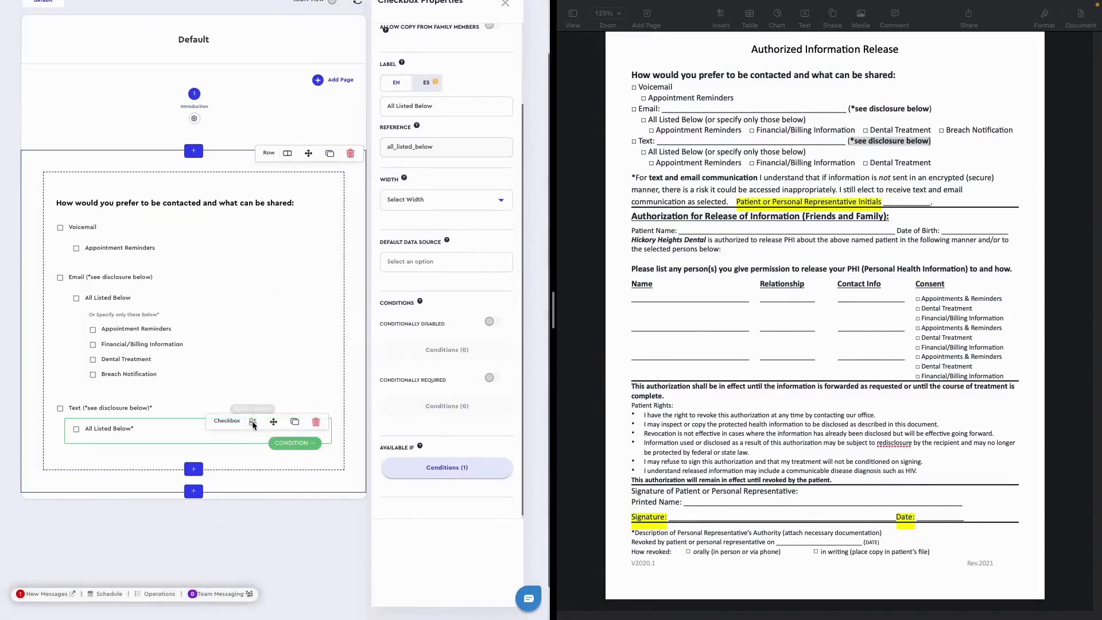
click(275, 422)
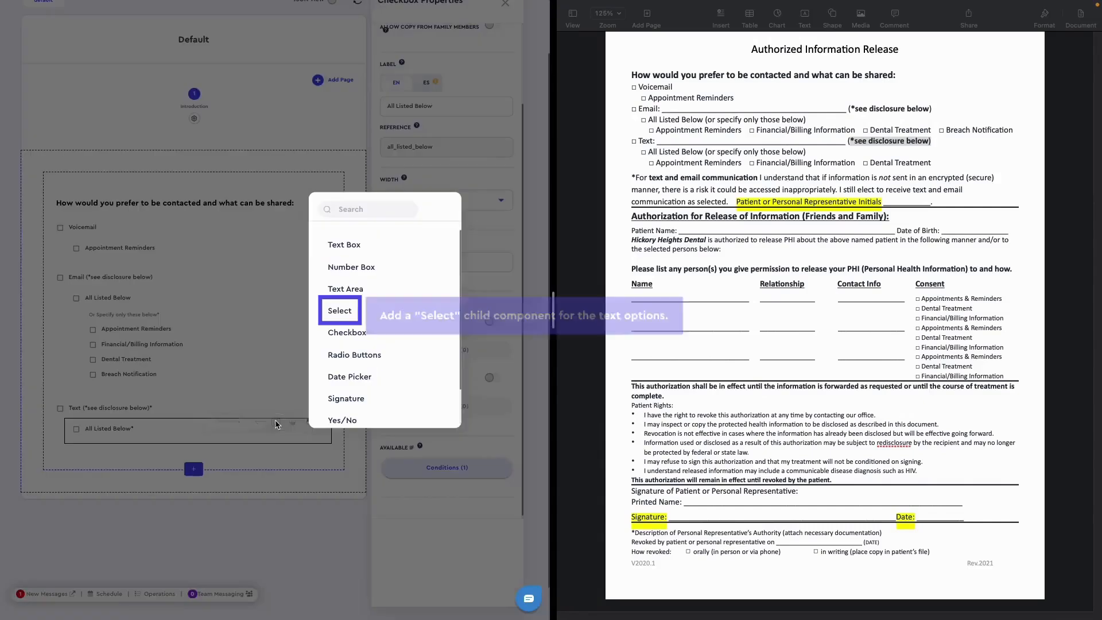
click(340, 312)
click(447, 107)
click(797, 156)
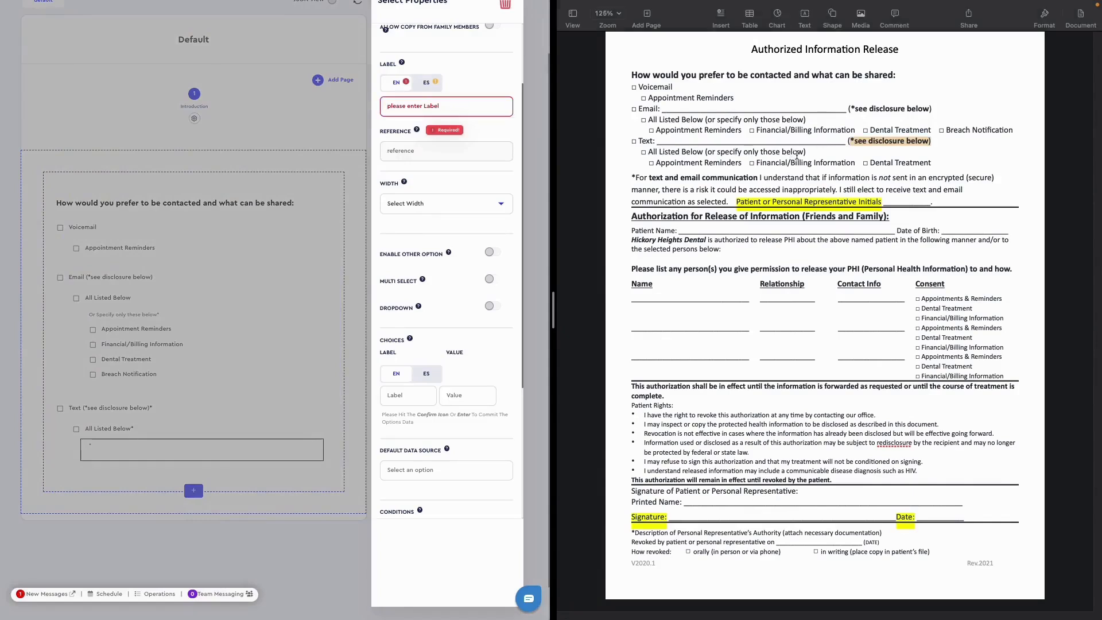
click(448, 112)
text(Or S)
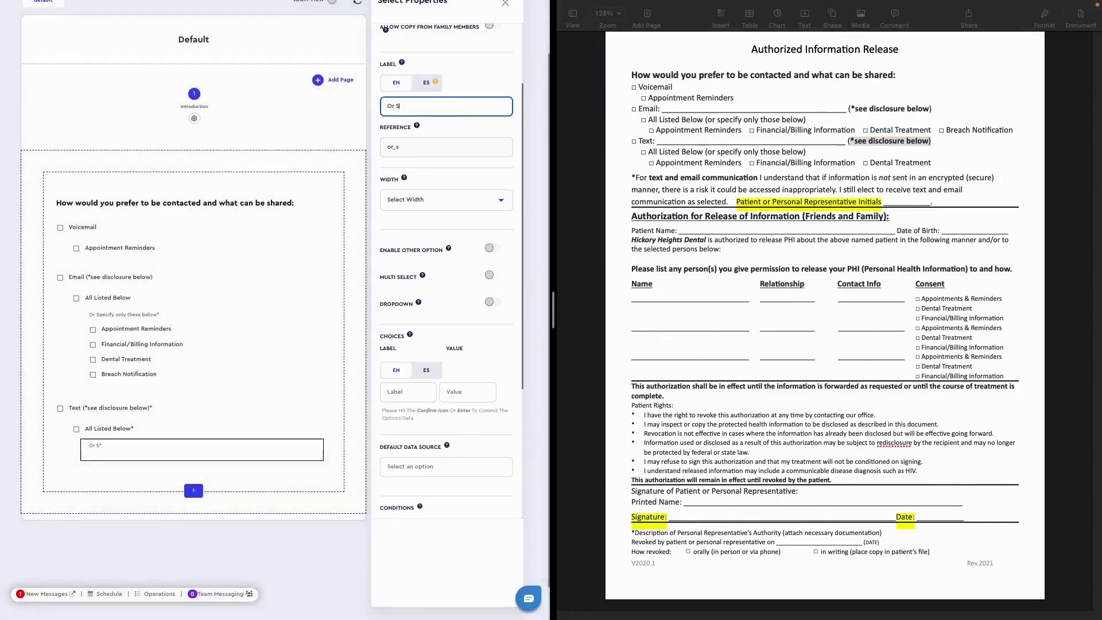
text(pecify only these below)
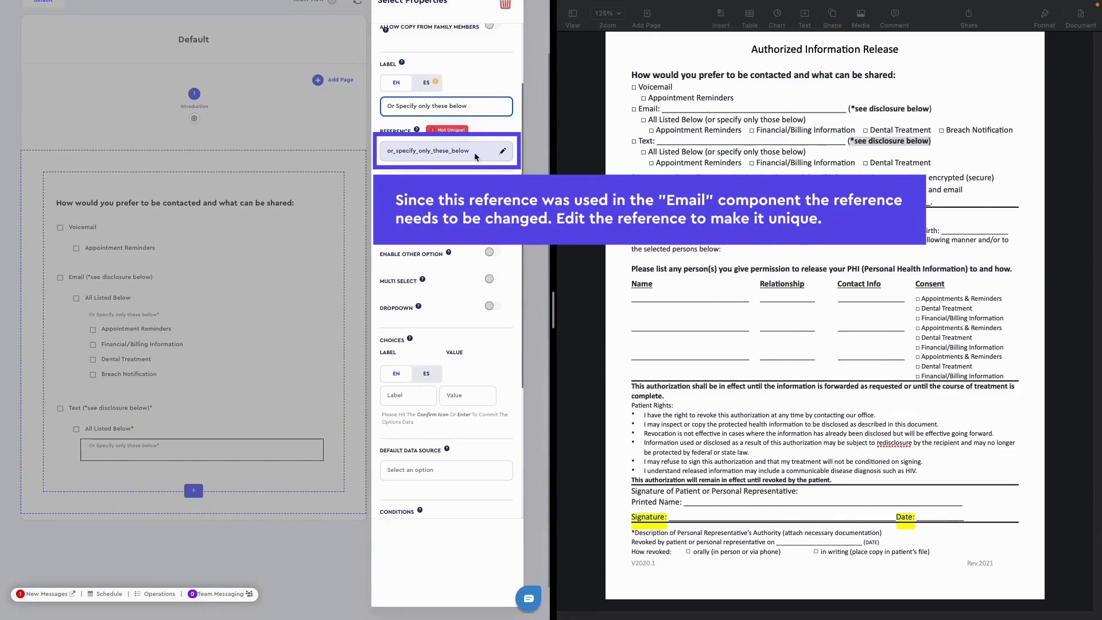
click(503, 153)
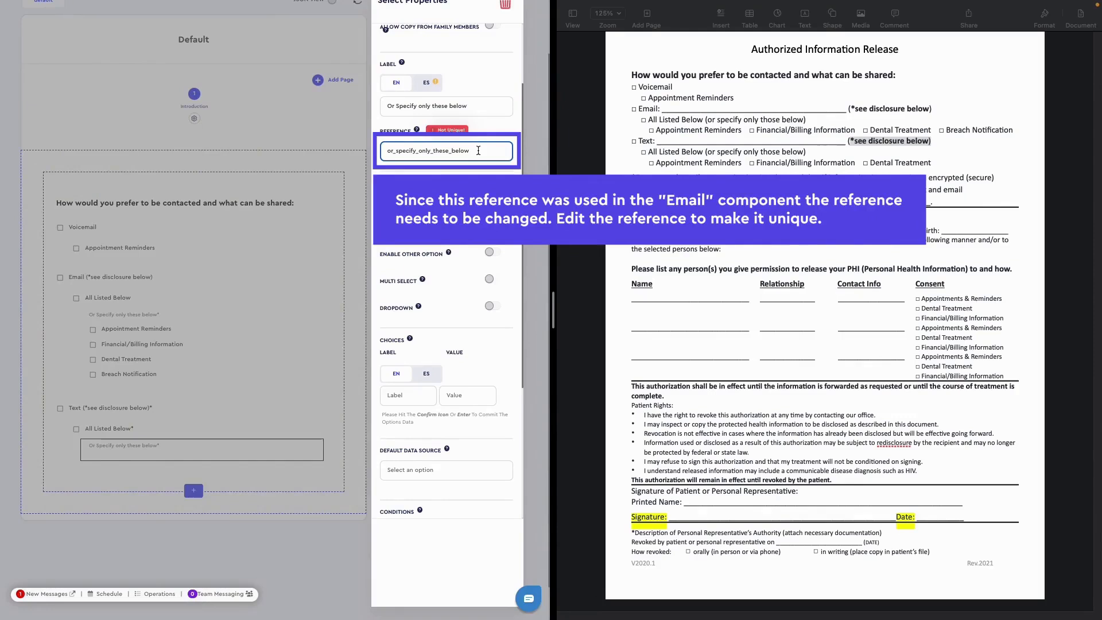
text(1)
- Add "Appointment Reminders" and "Financial/Billing Information" from the original document as choices of the Text group's select
scroll(447, 319, down, 2)
click(416, 320)
drag(742, 164, 655, 165)
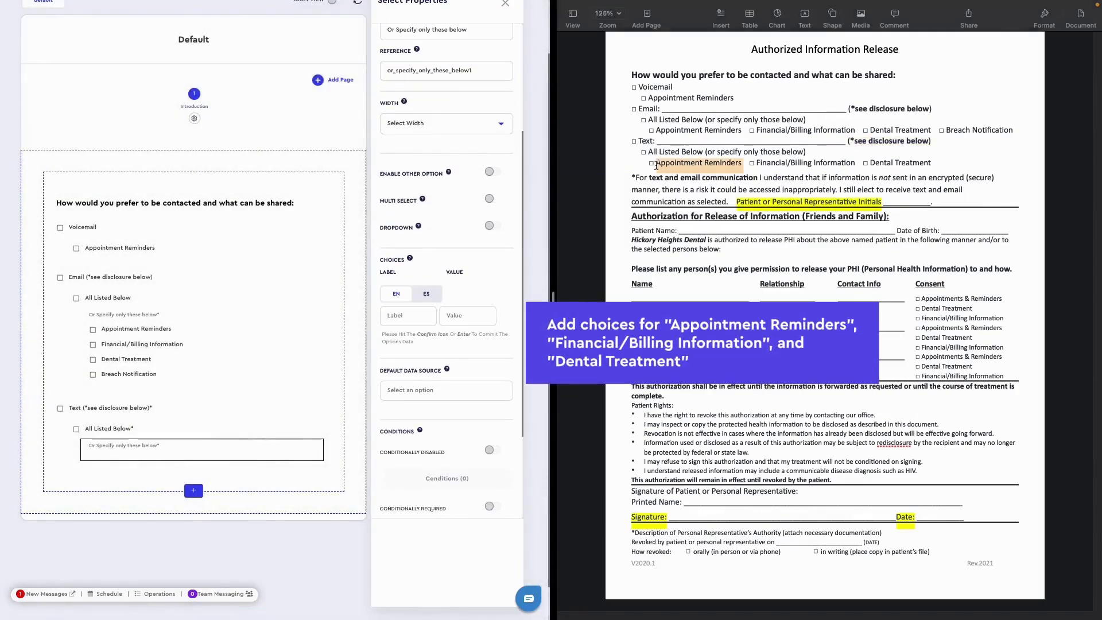
drag(855, 163, 756, 162)
key(super+c)
click(412, 340)
key(super+v)
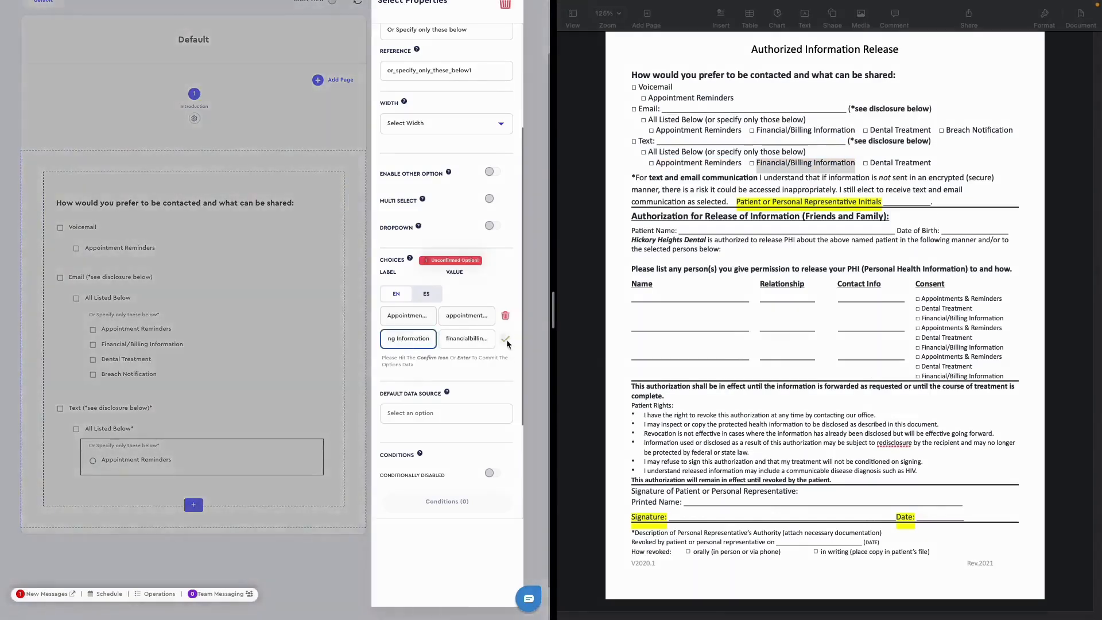
click(505, 340)
- Add "Dental Treatment" as the third choice of the Text group's select and turn on Multi Select
drag(938, 163, 869, 164)
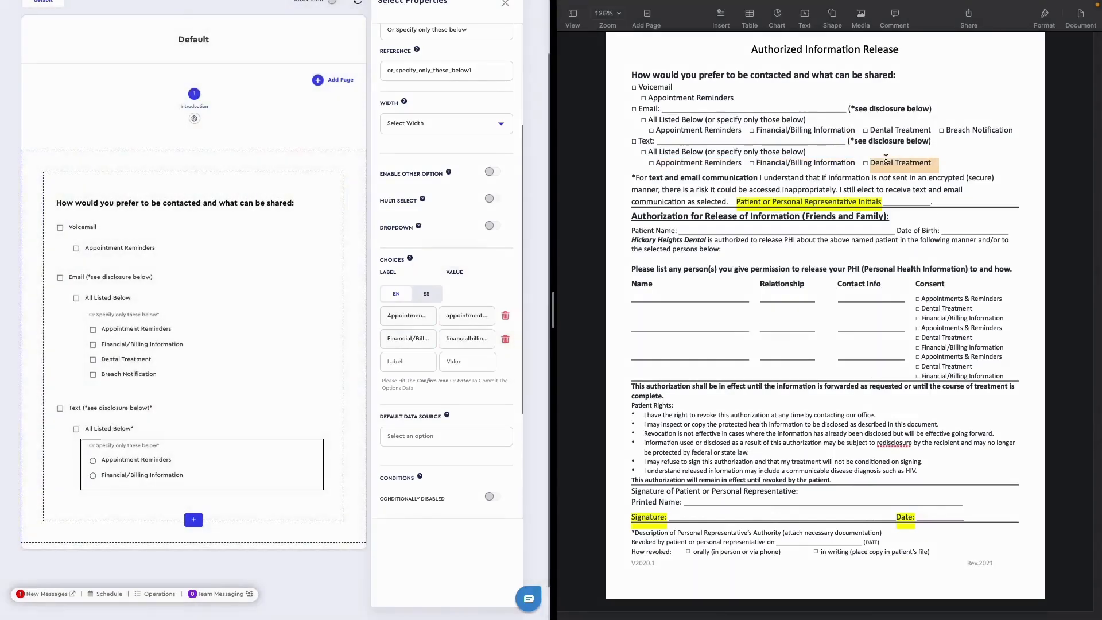
key(super+c)
click(411, 361)
key(super+v)
key(Return)
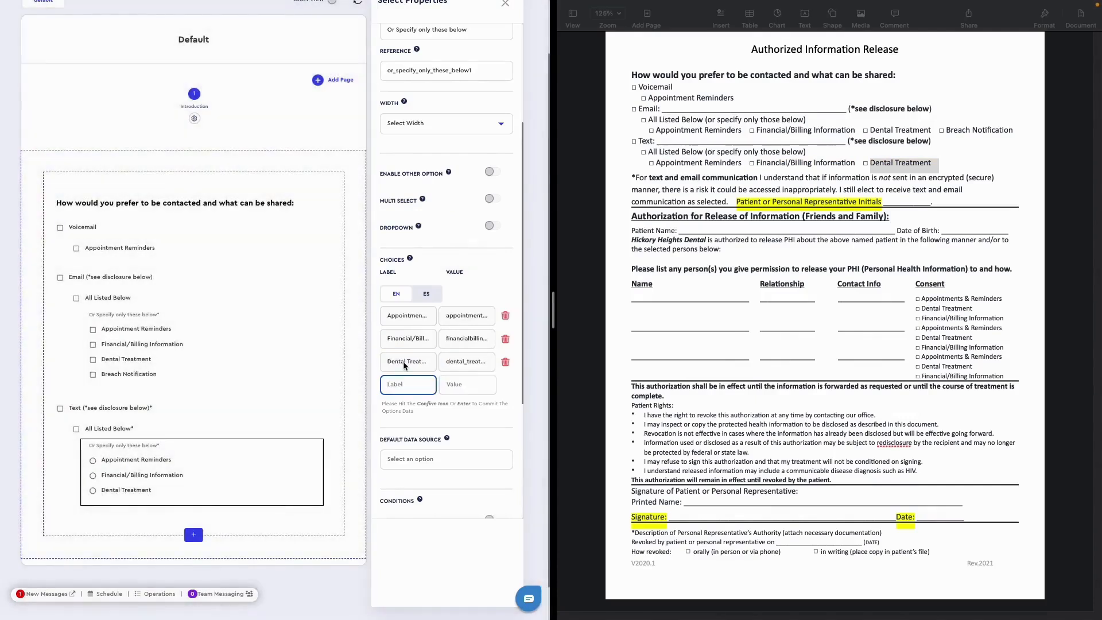
scroll(447, 309, up, 2)
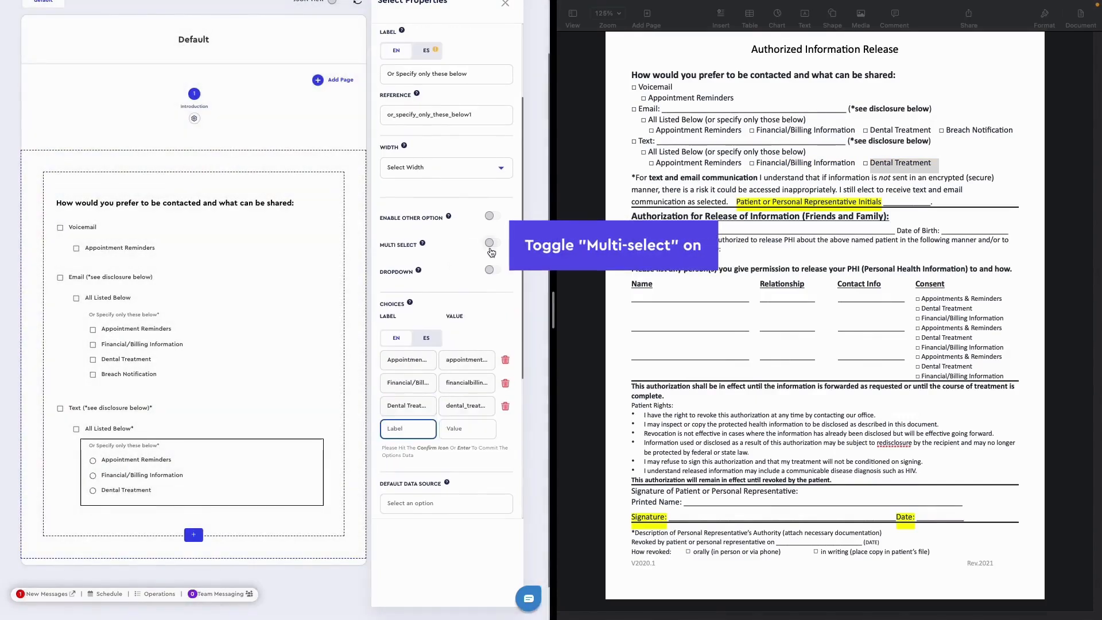
click(490, 244)
- Make the Text group's select available only if its "All Listed Below" checkbox (all_listed_below) is checked
scroll(491, 248, down, 5)
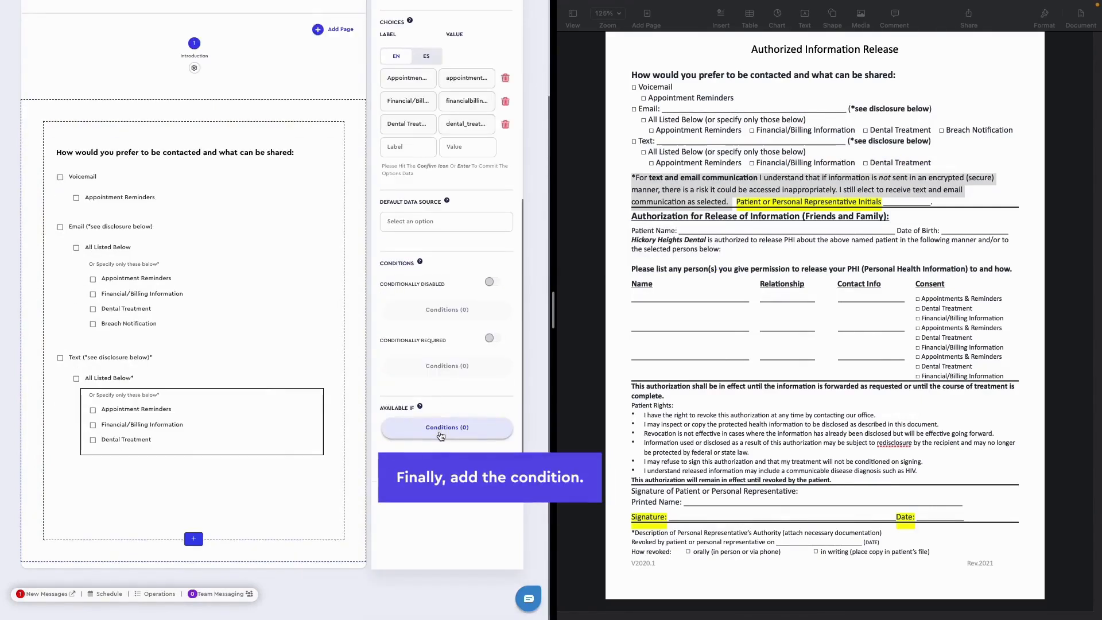
click(441, 428)
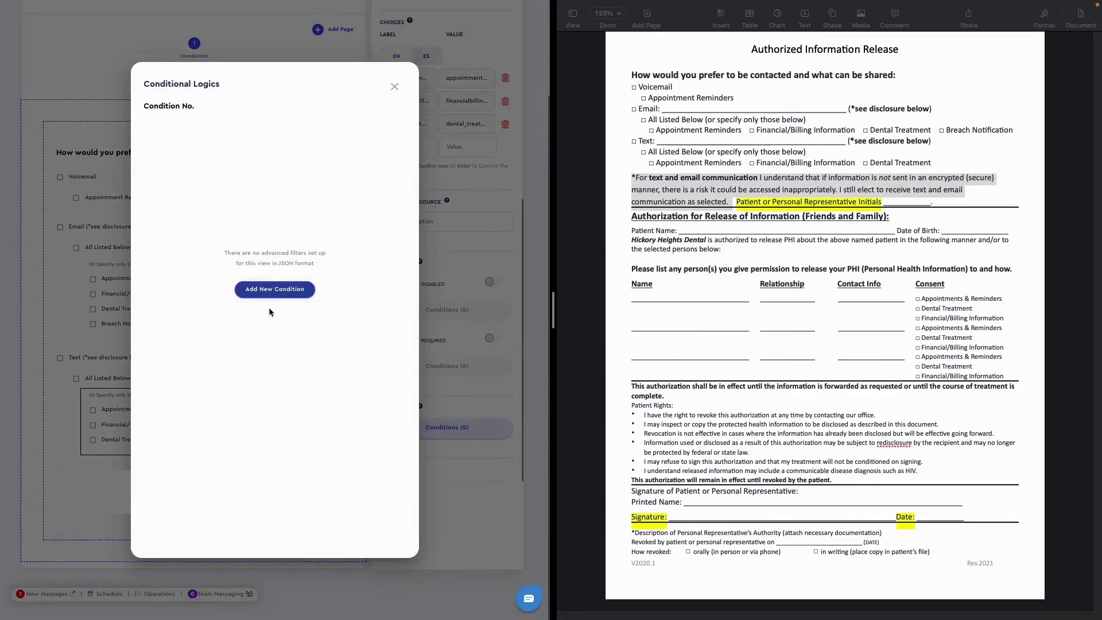
click(275, 356)
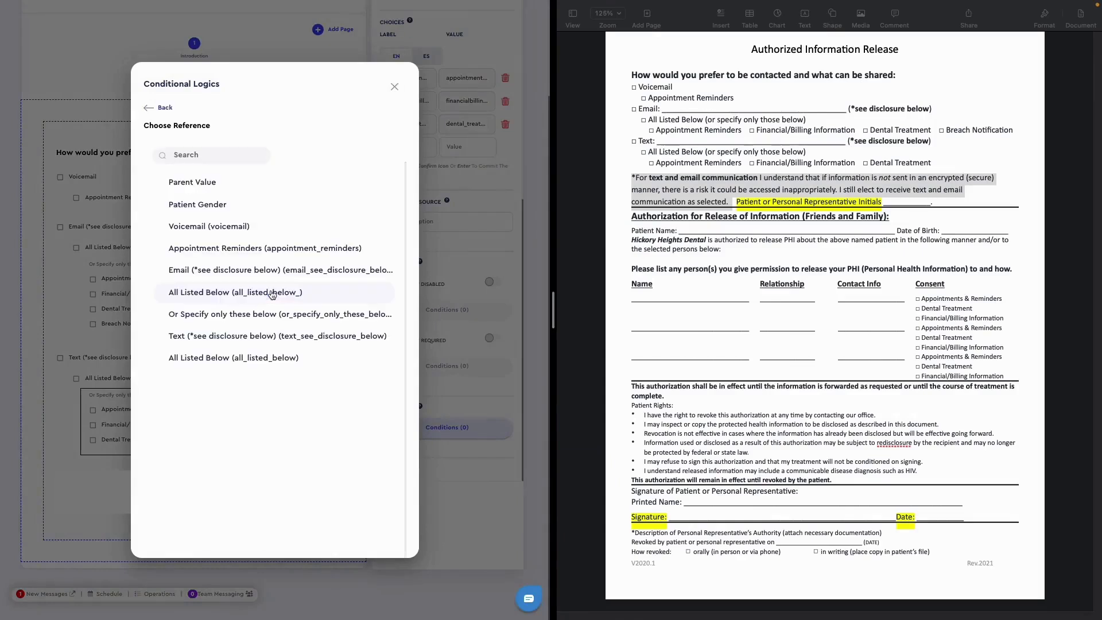
click(195, 357)
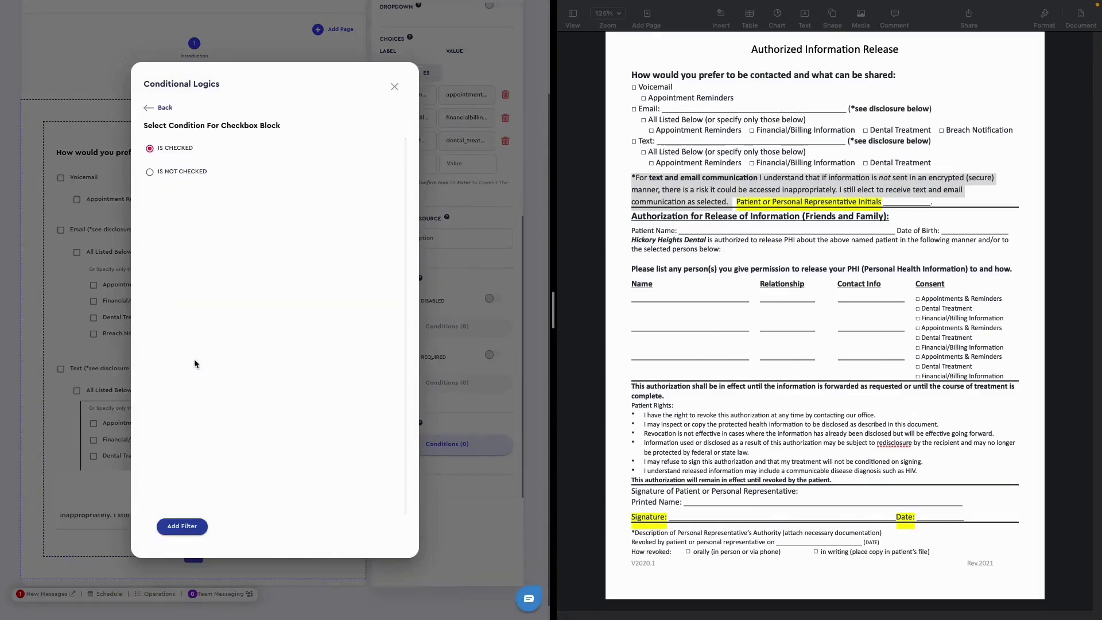
click(181, 527)
click(394, 87)
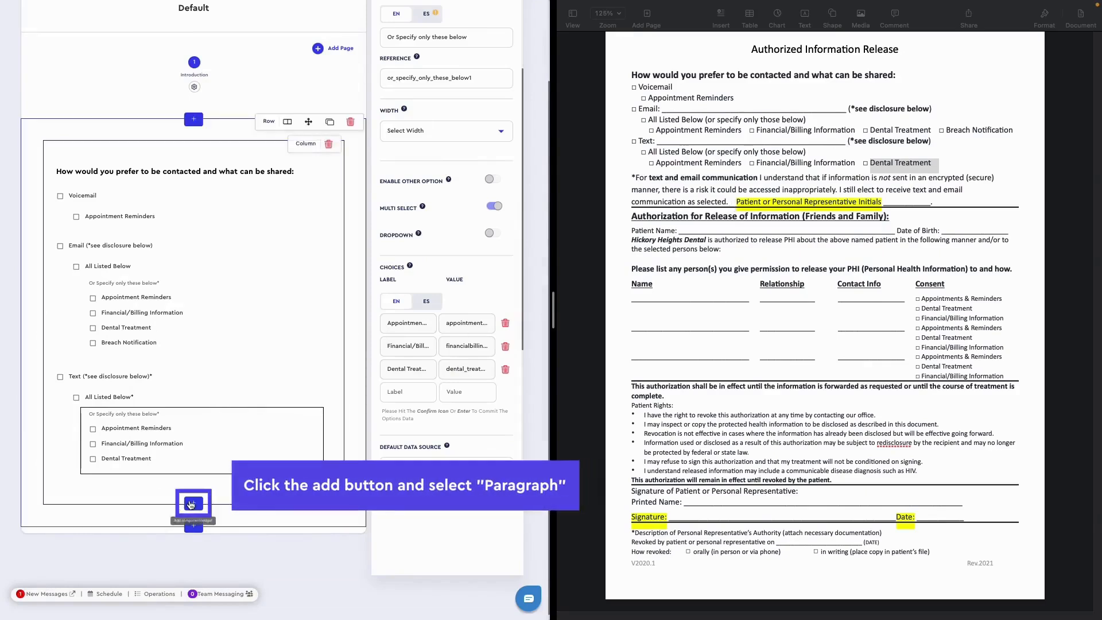
- Add a Paragraph below the Text group containing the original document's "*For text and email communication I understand..." disclosure, without the initials line
click(193, 504)
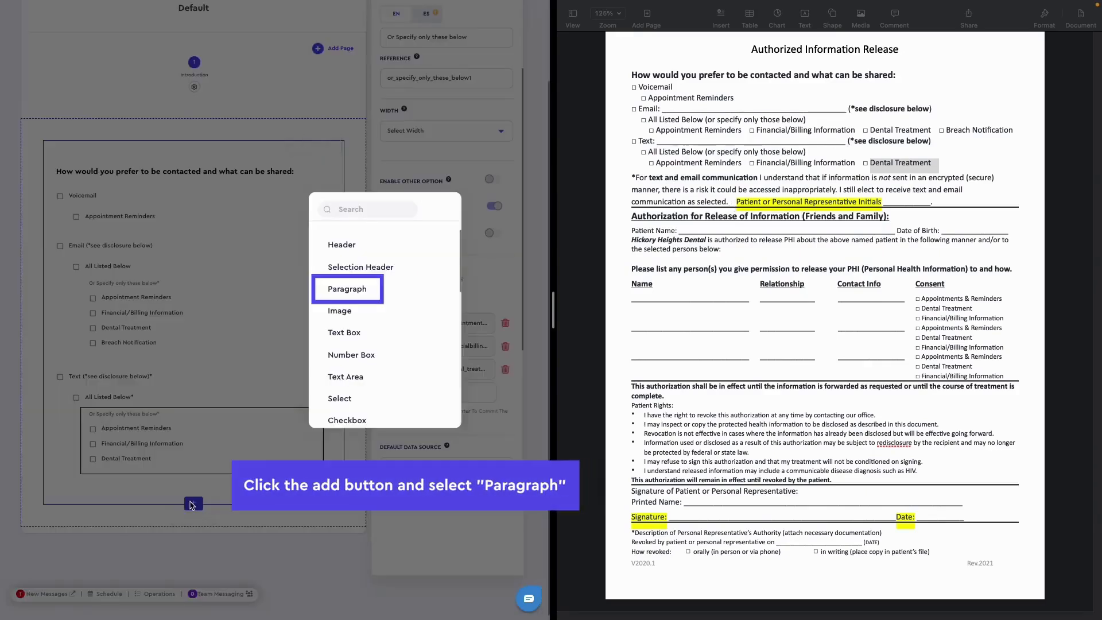
click(347, 289)
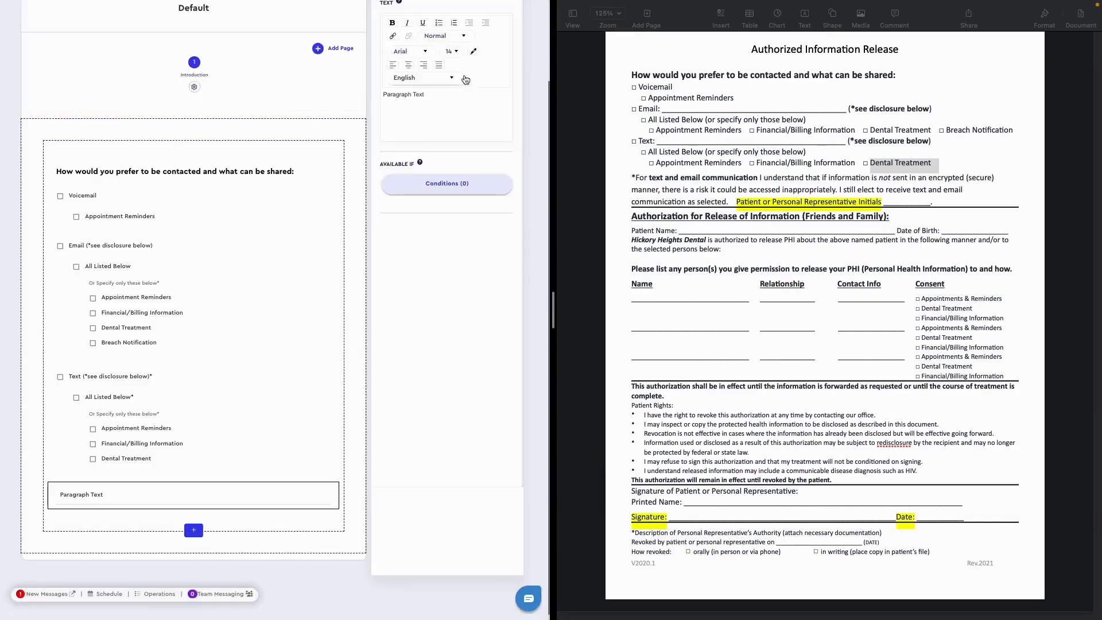
click(731, 203)
drag(731, 203, 614, 179)
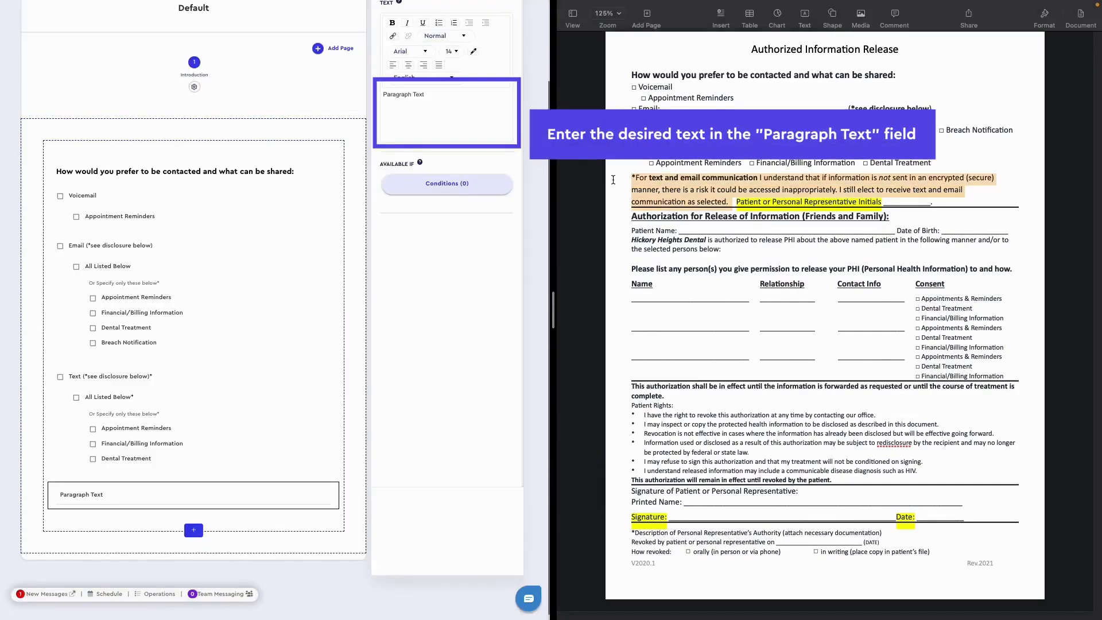
click(428, 103)
key(ctrl+v)
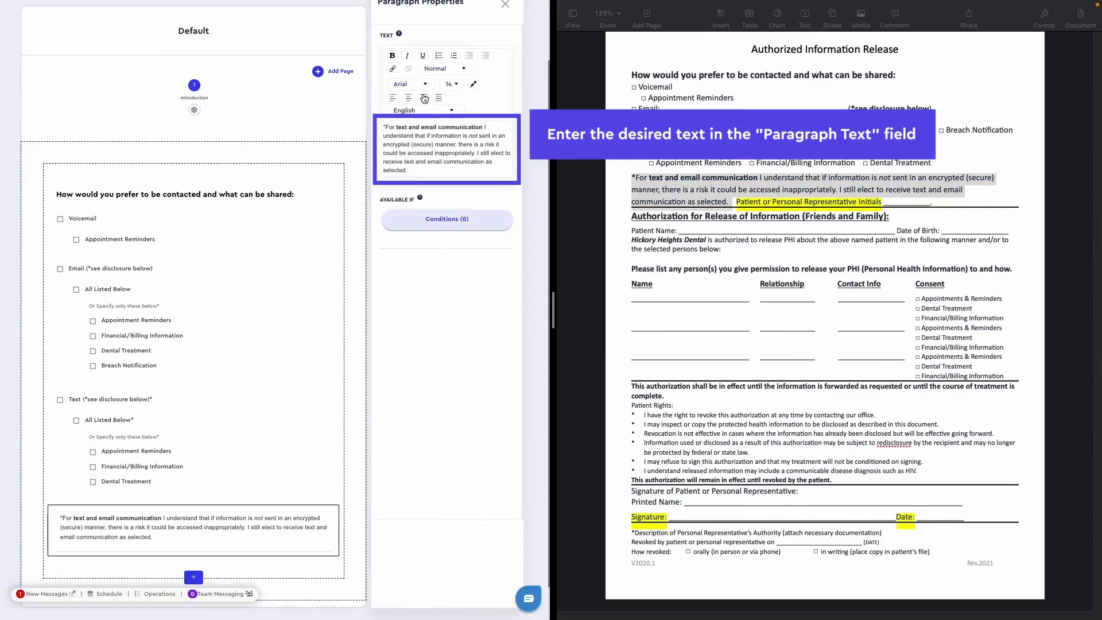
- Try bold, italic and underline on the whole disclosure paragraph, leaving all of its text in plain style
key(ctrl+a)
click(393, 56)
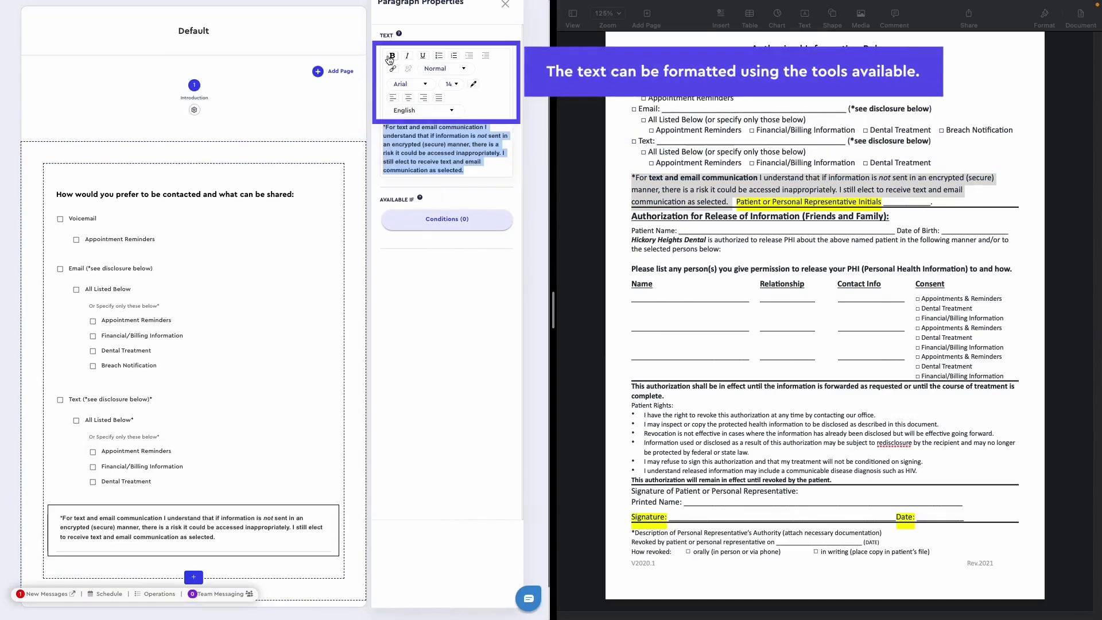
click(407, 56)
click(422, 59)
click(407, 58)
click(393, 57)
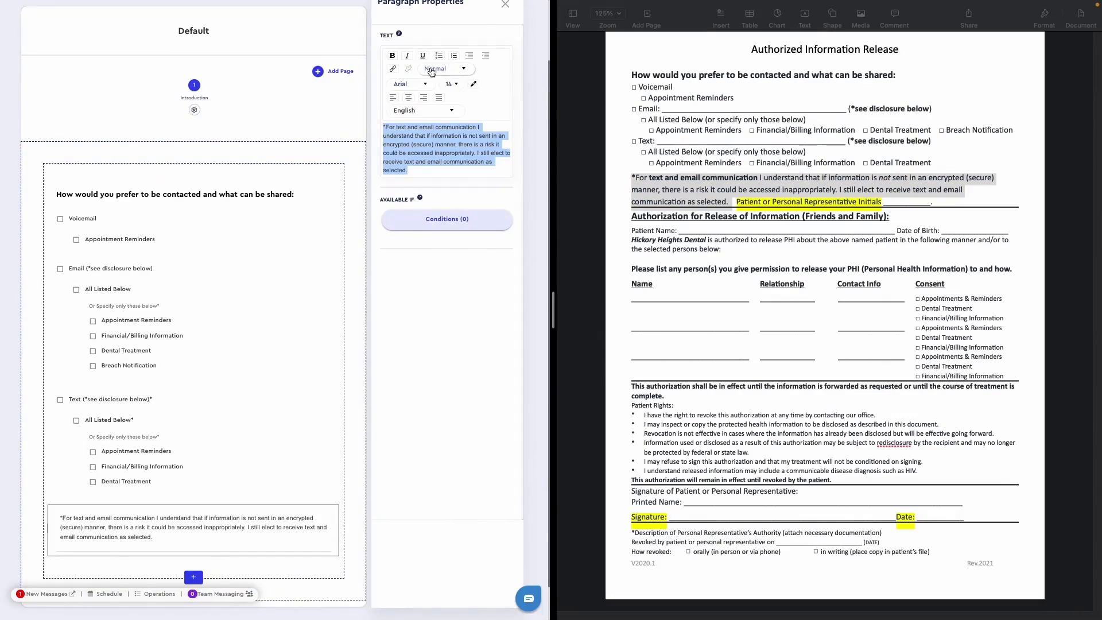
- Set the disclosure paragraph to CeraPRO font, size 16, and bold the phrase "text and email communication"
click(416, 86)
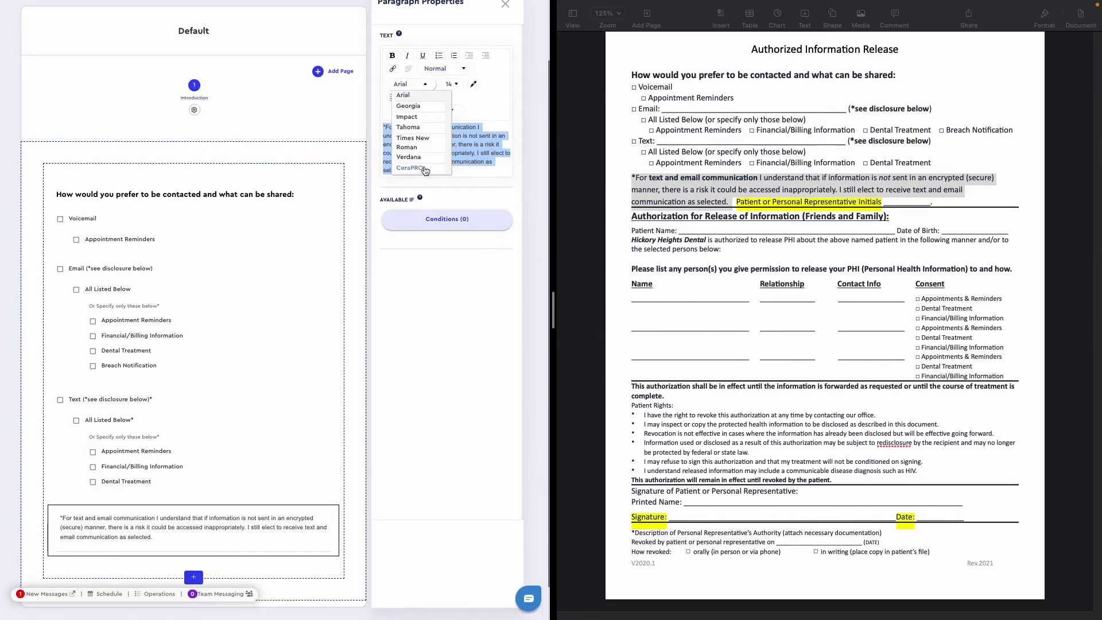
click(409, 168)
click(451, 82)
click(455, 162)
click(409, 131)
drag(409, 131, 498, 132)
click(392, 58)
- Save the form
click(457, 204)
scroll(516, 115, up, 2)
click(524, 16)
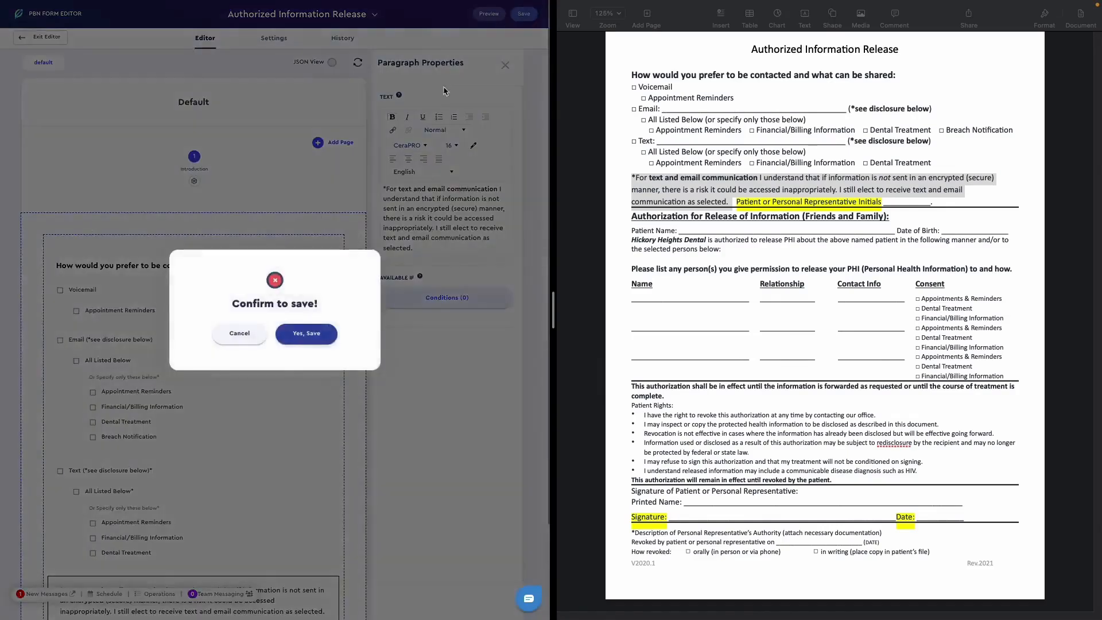
click(316, 332)
- Add a new section with a 1 Column layout below the contact-preference section
scroll(273, 430, down, 1)
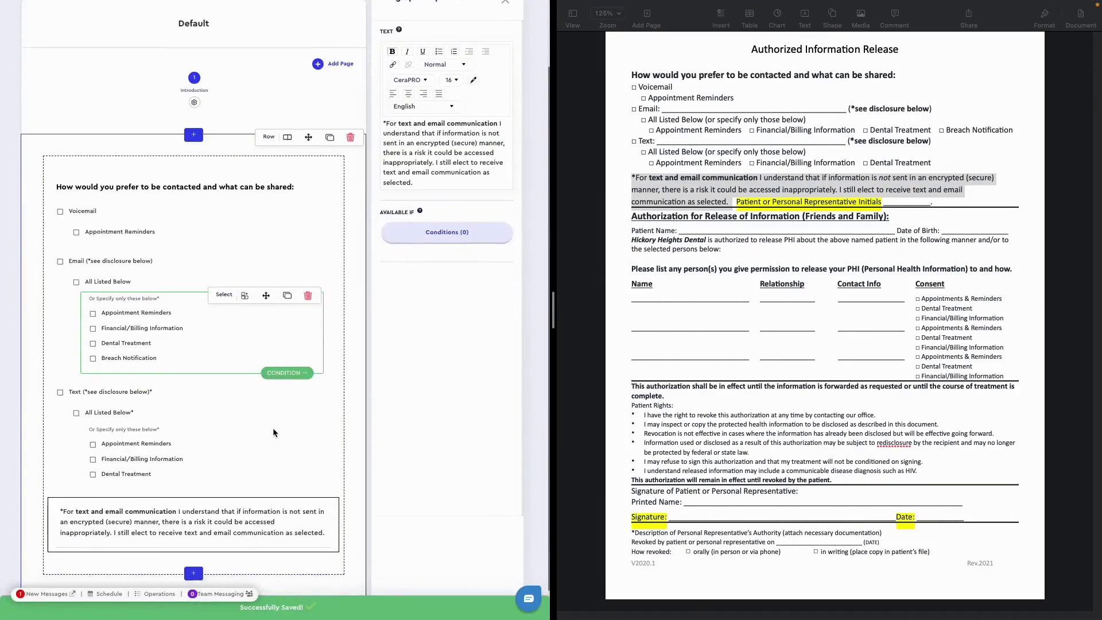
scroll(273, 428, down, 1)
click(241, 414)
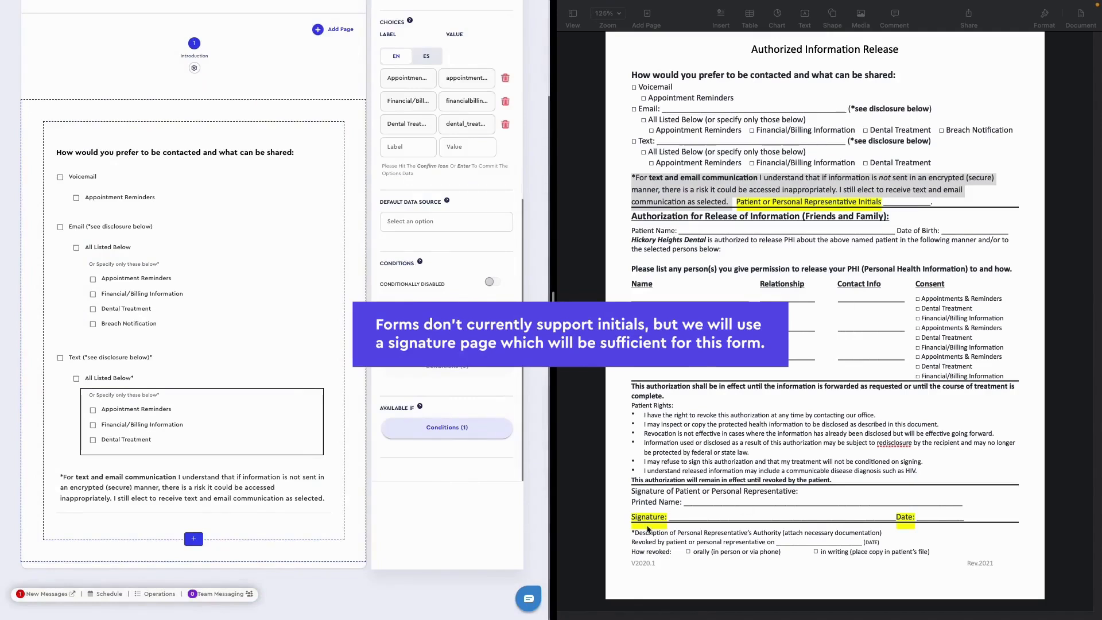
mouse_move(191, 564)
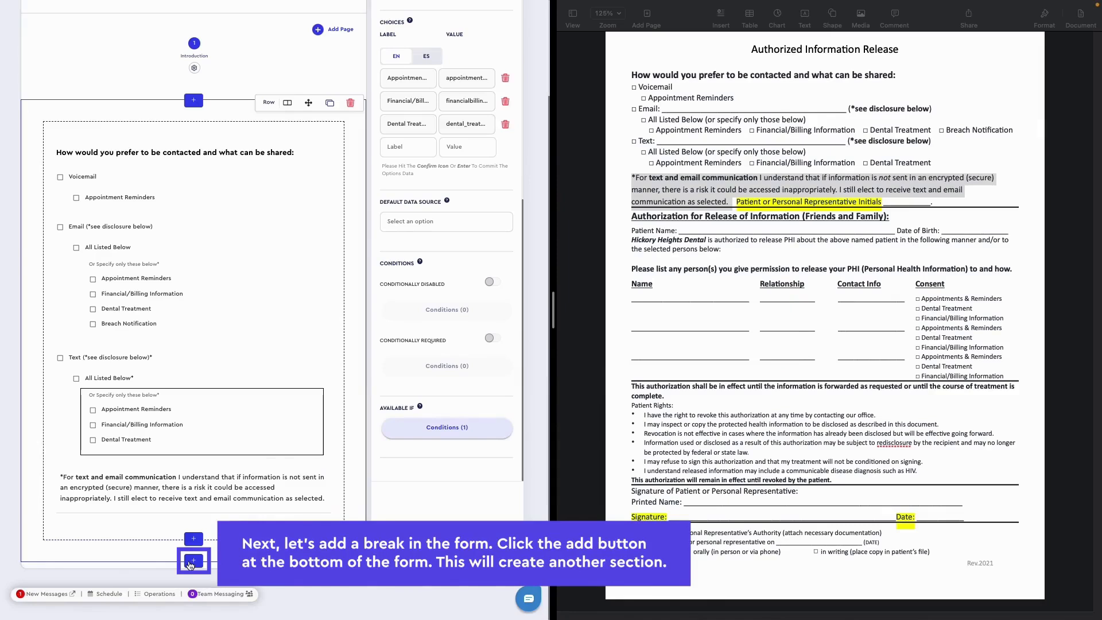
click(194, 561)
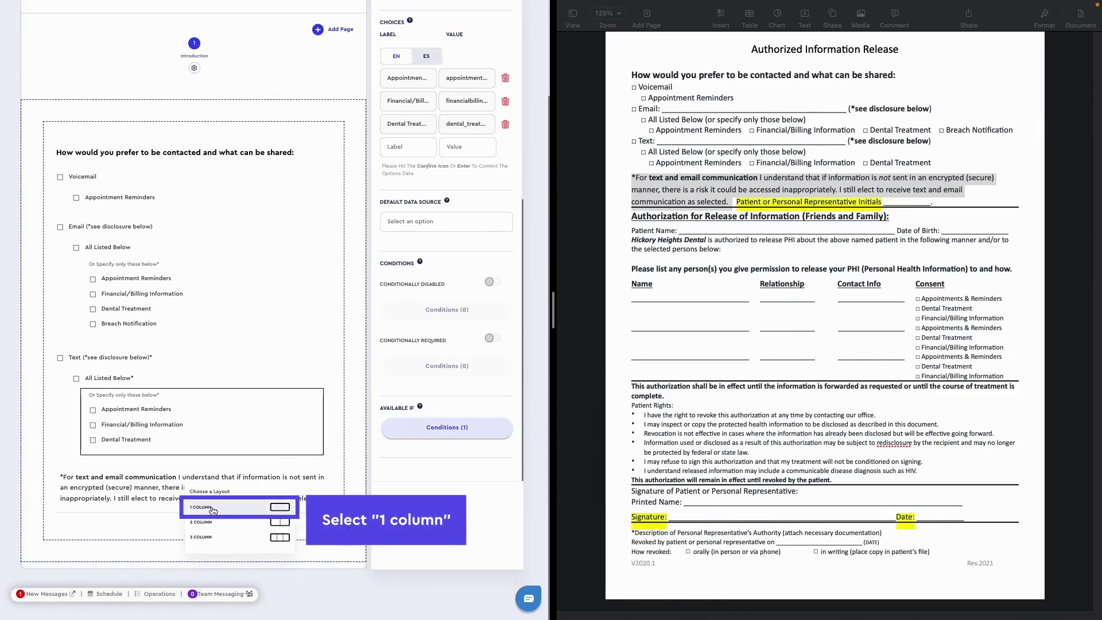
click(211, 508)
scroll(192, 505, down, 3)
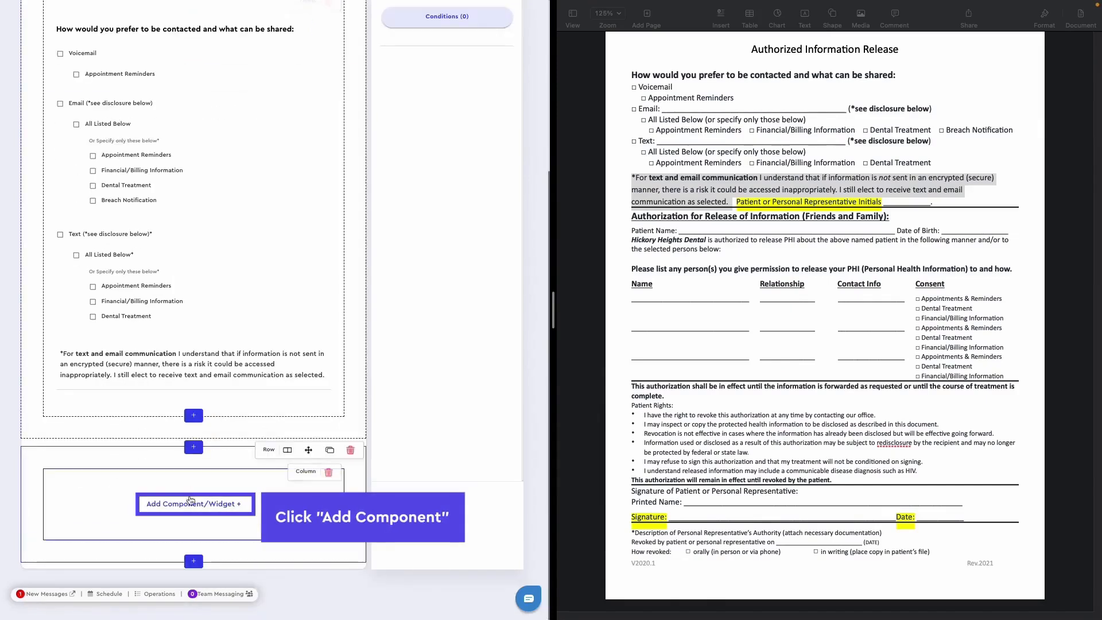
- Add a Header to the new section with the text "Authorization for Release of Information (Friends and Family):"
click(190, 504)
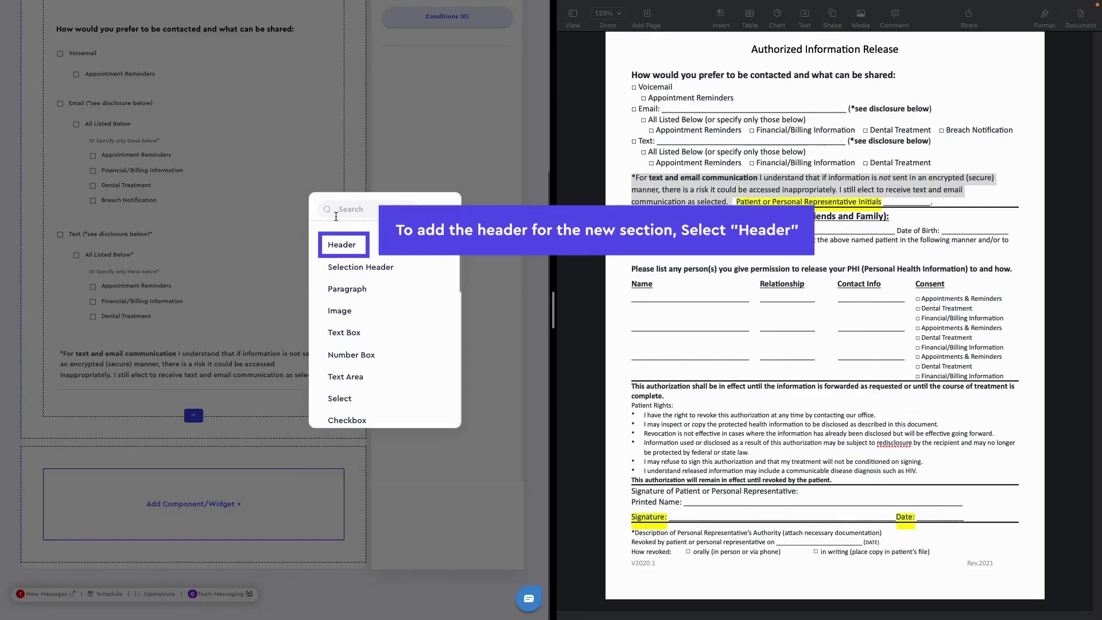
click(341, 245)
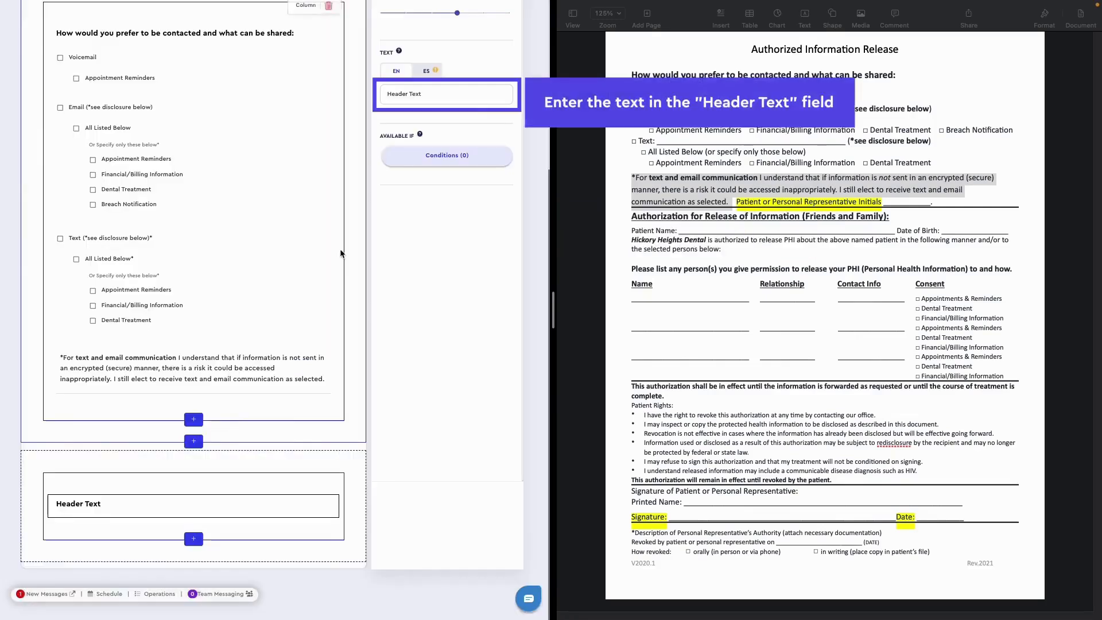
triple_click(466, 94)
text(Authorization for Release of Information (Friends and Family):)
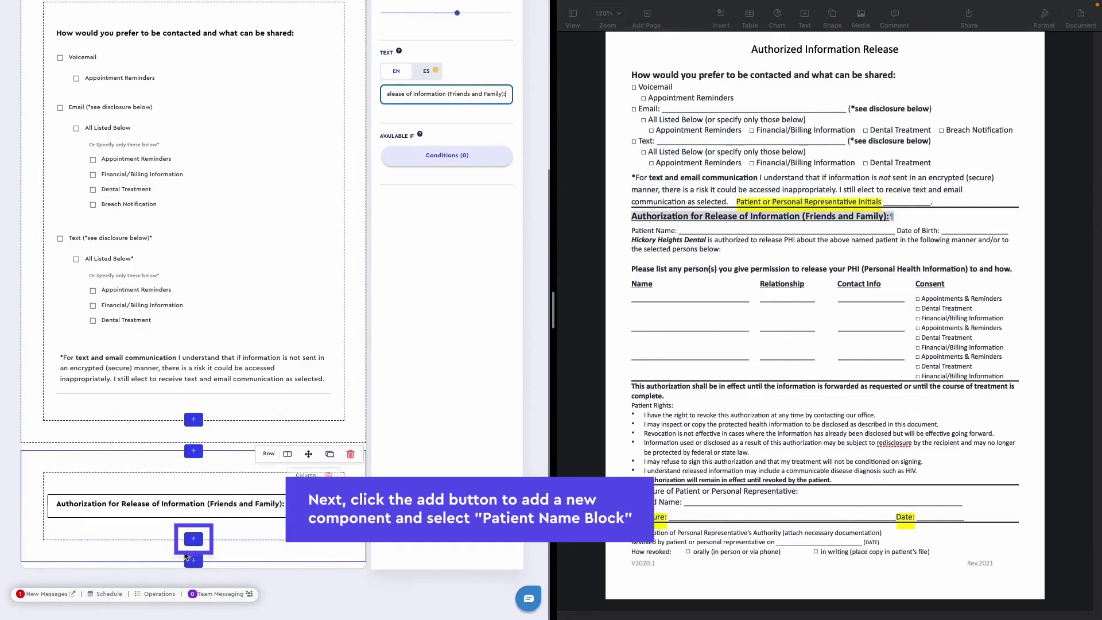
- Add a Patient Name Block under the authorization header and delete its Middle Initial text box
click(194, 540)
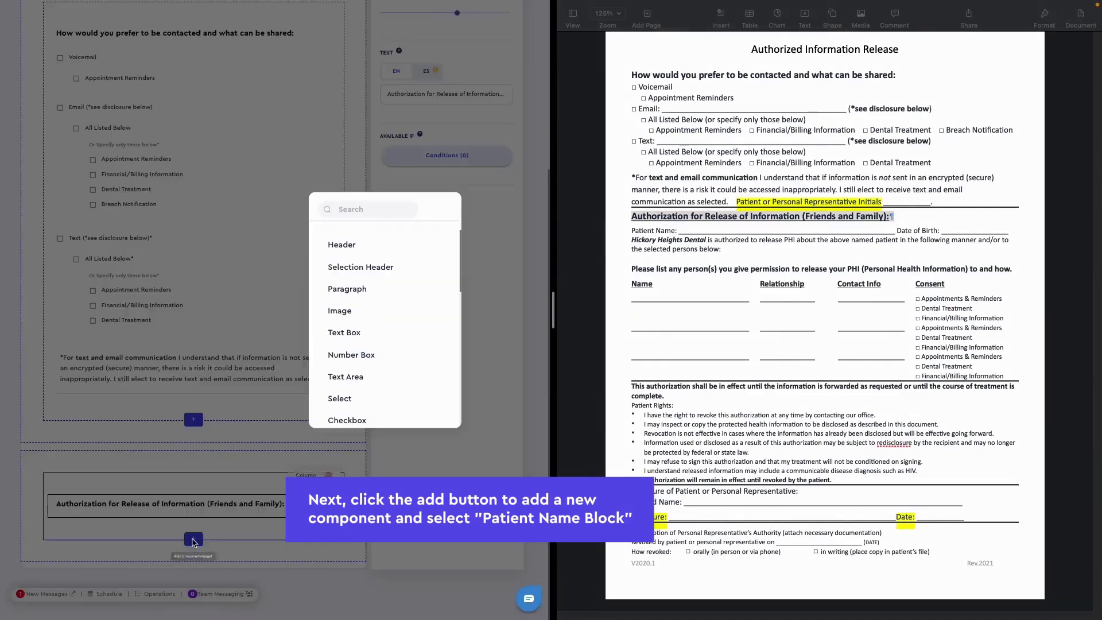
scroll(354, 344, down, 5)
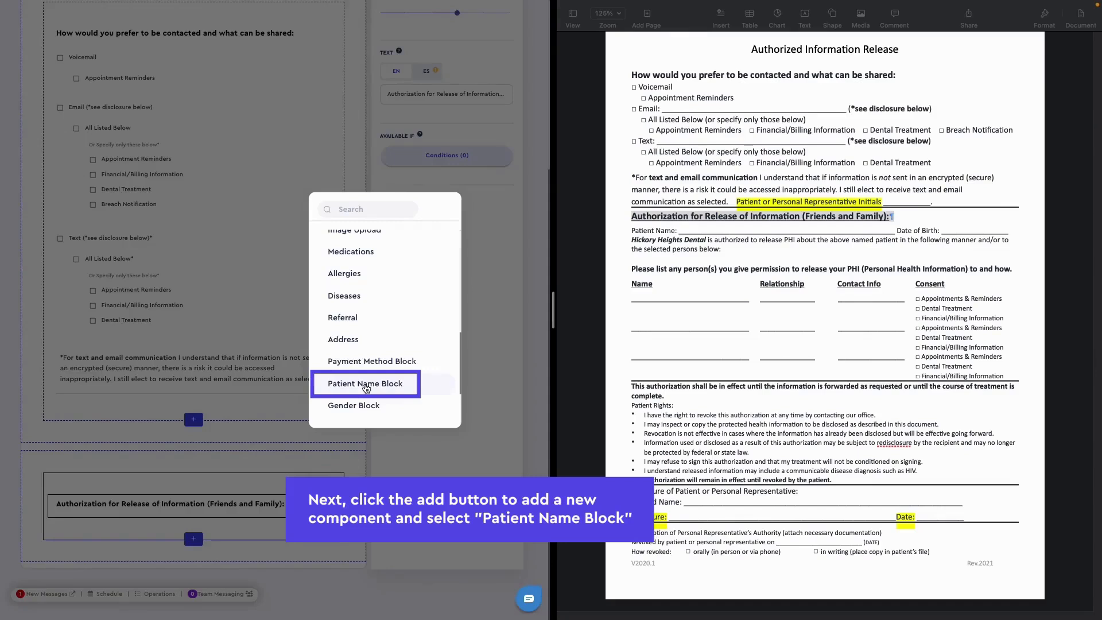
click(364, 389)
scroll(283, 456, down, 1)
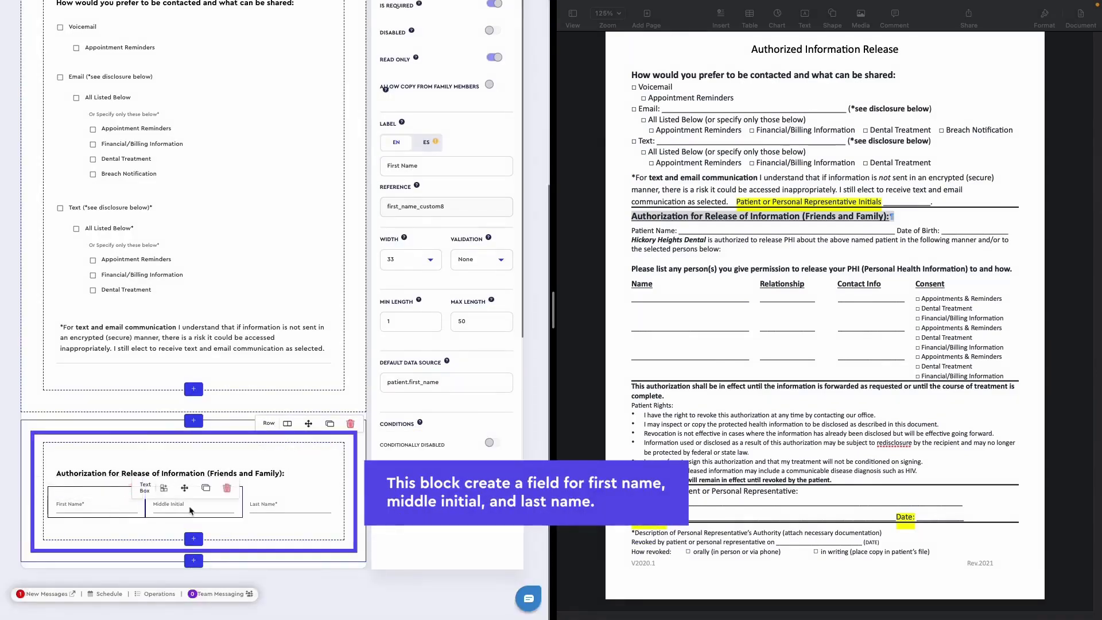
click(228, 489)
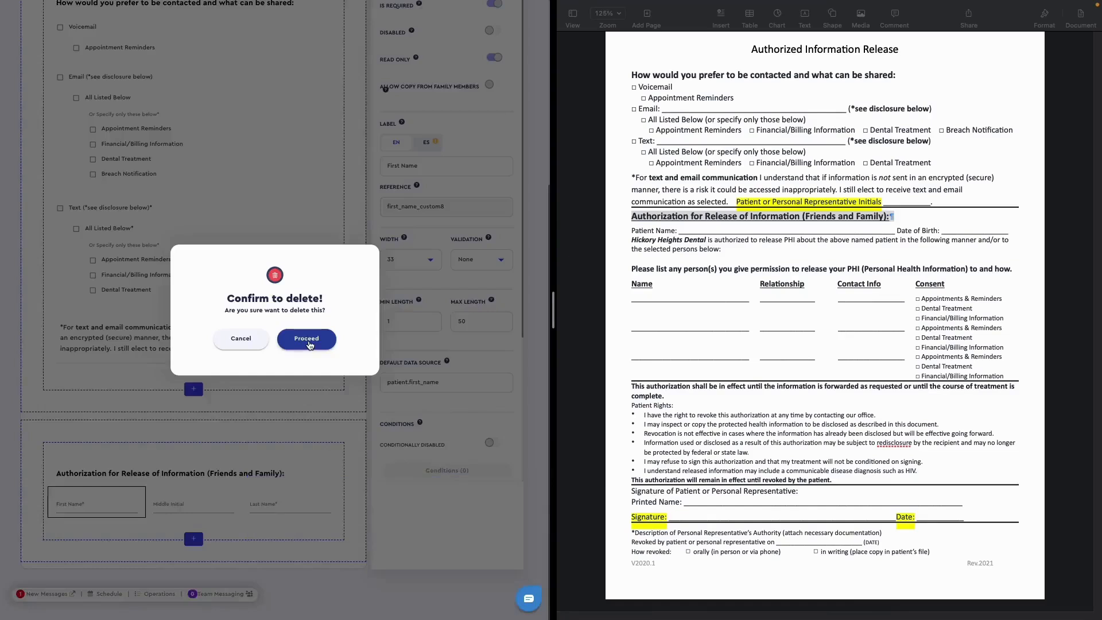
click(307, 339)
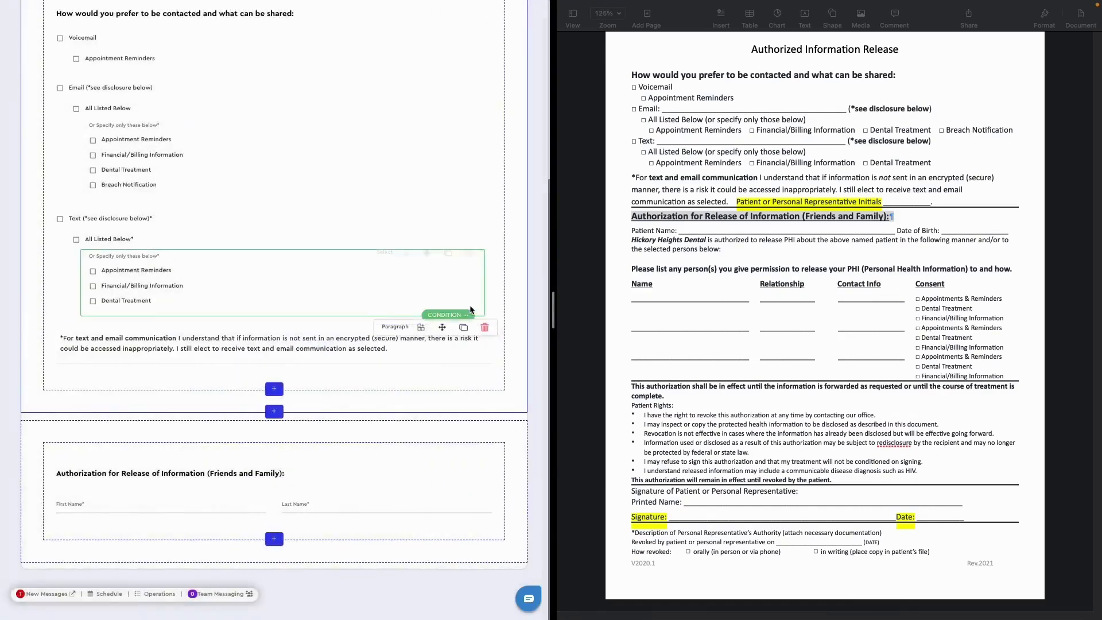
- Try widths 100 and 50 on the First Name text box, finishing with the width at 33
click(191, 513)
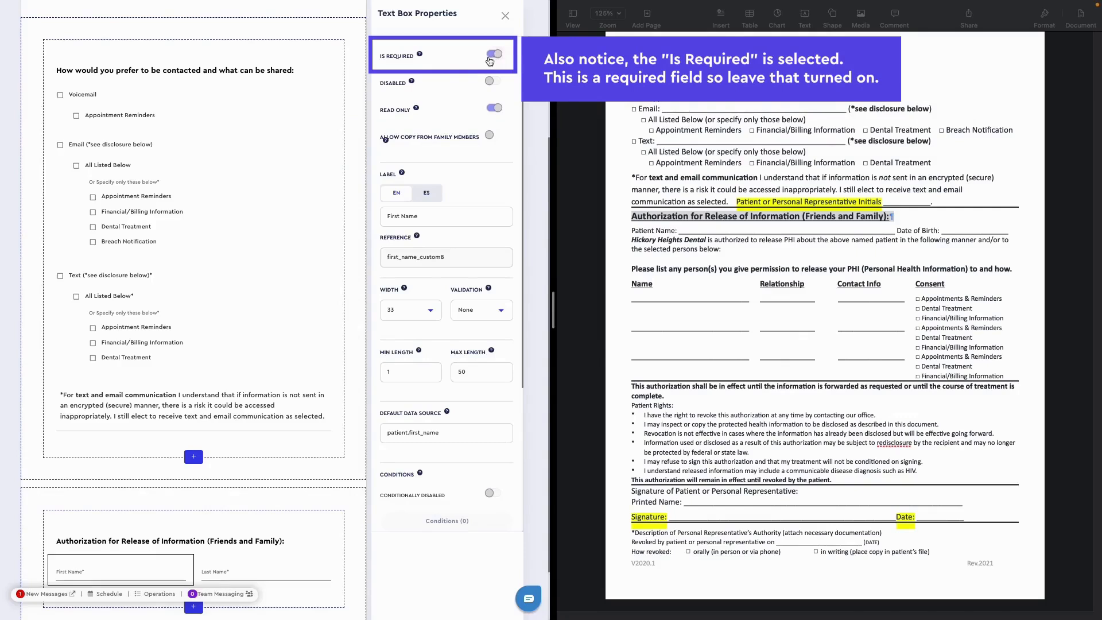
scroll(453, 218, down, 3)
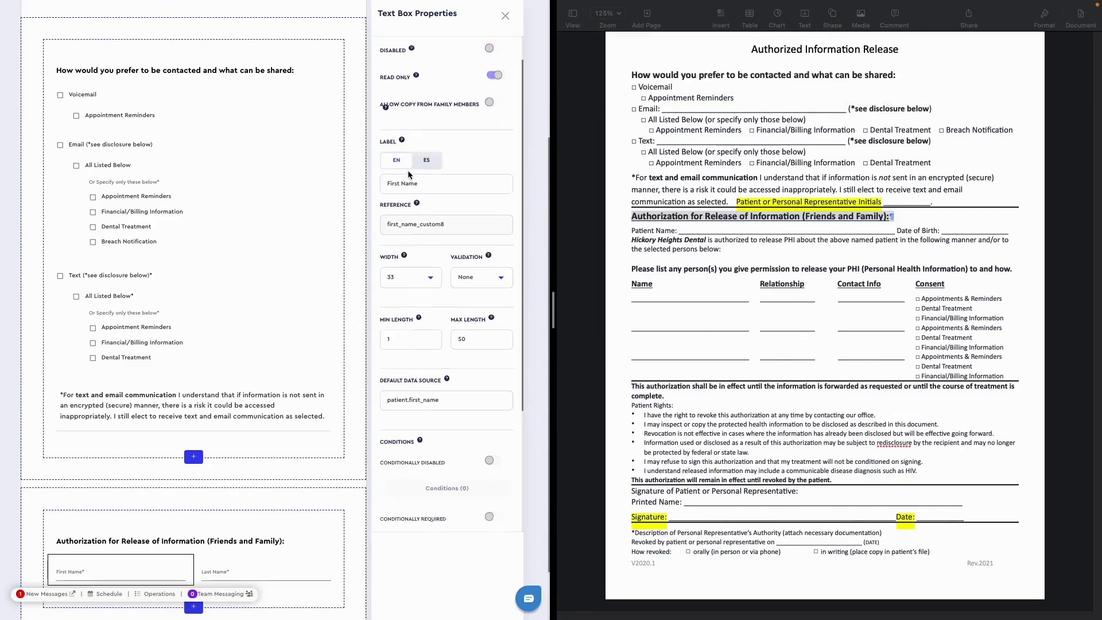
click(440, 199)
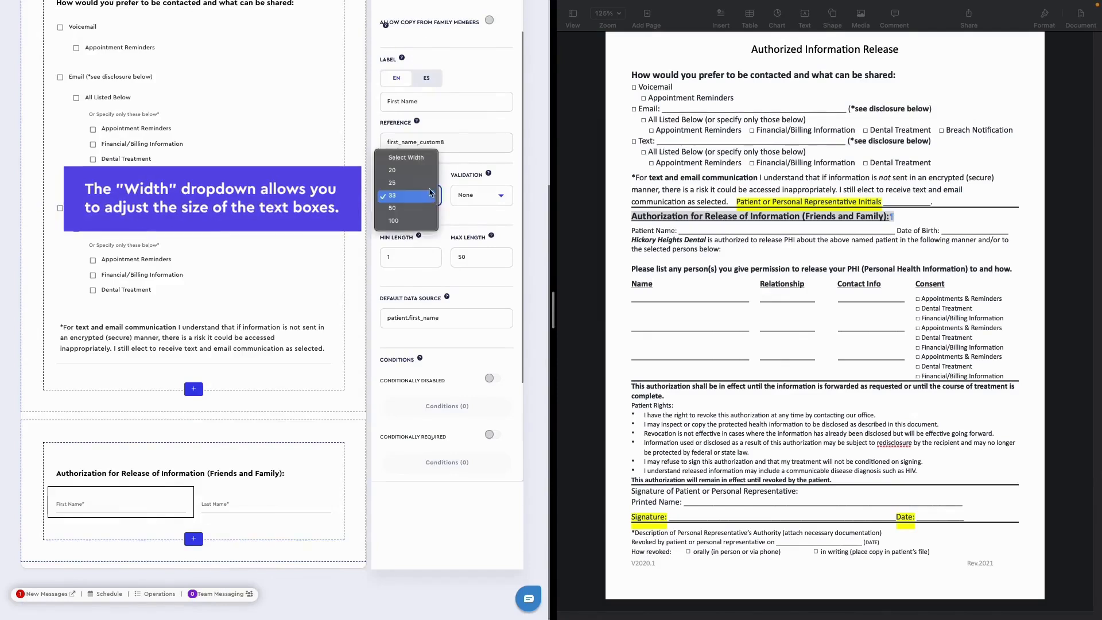
click(416, 222)
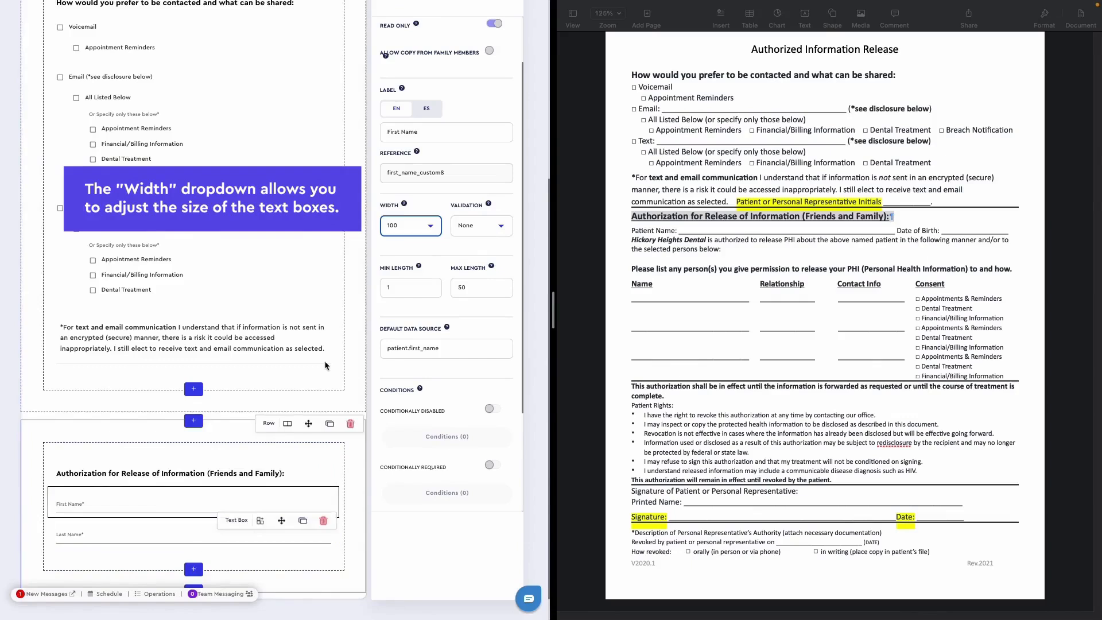
click(417, 225)
click(415, 214)
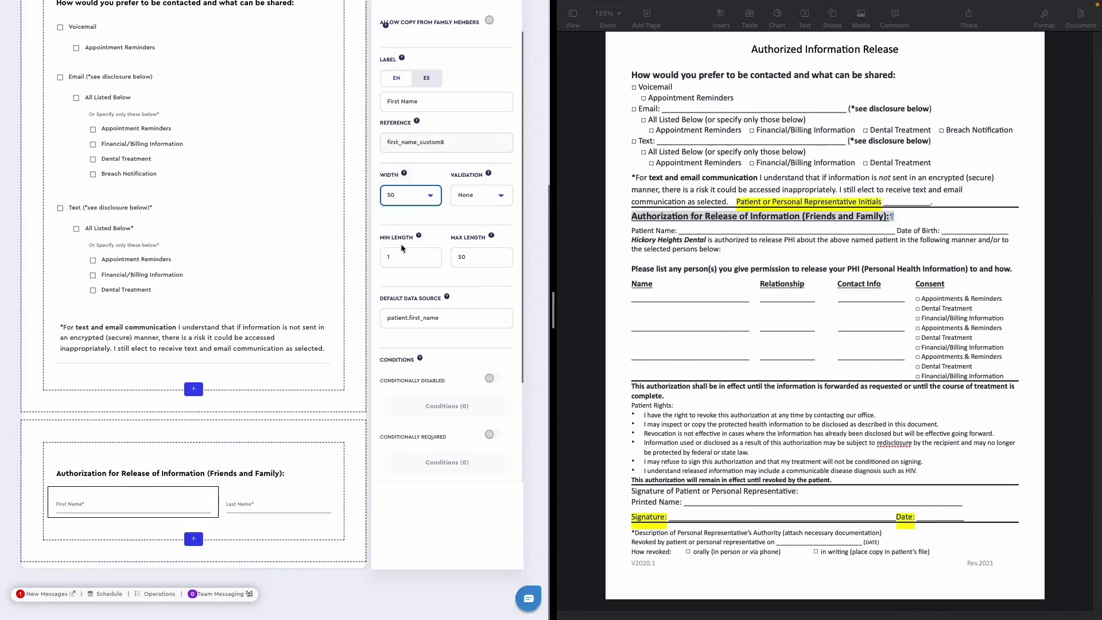
click(419, 194)
click(416, 183)
- Add a Date Of Birth Block below the patient name fields and review its date picker properties
click(193, 538)
scroll(356, 349, down, 5)
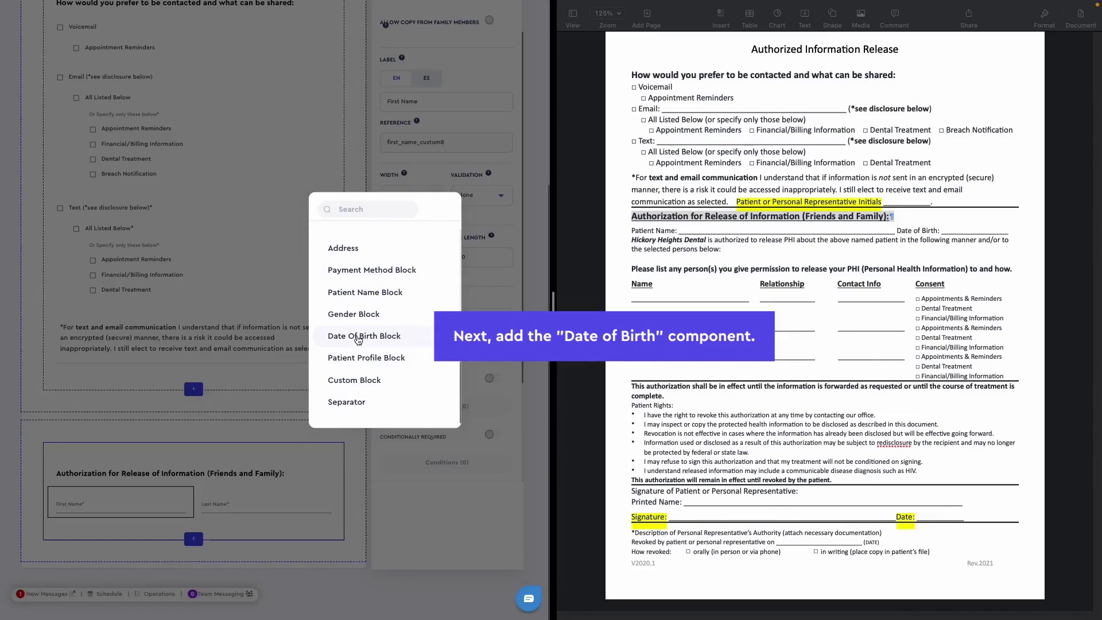
click(361, 336)
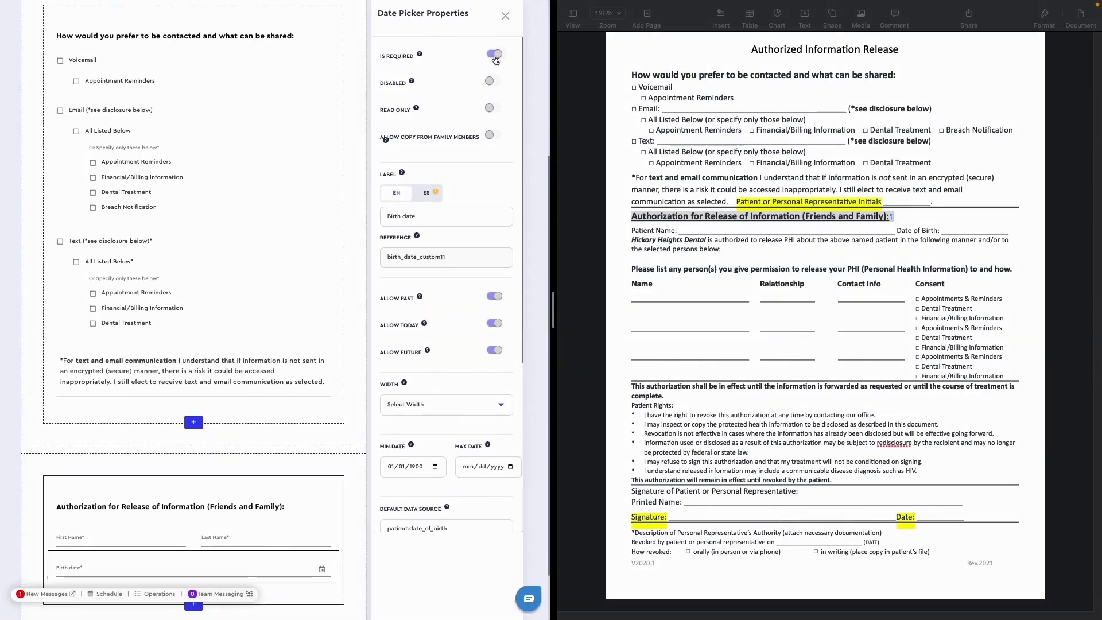
scroll(439, 172, down, 3)
scroll(438, 172, down, 2)
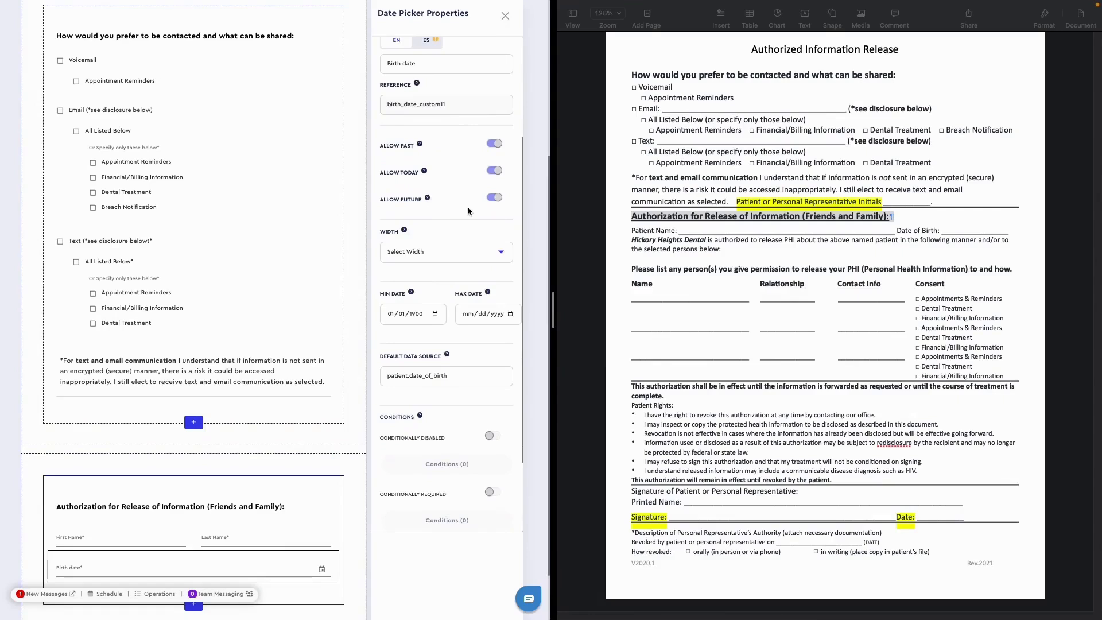
scroll(454, 218, down, 1)
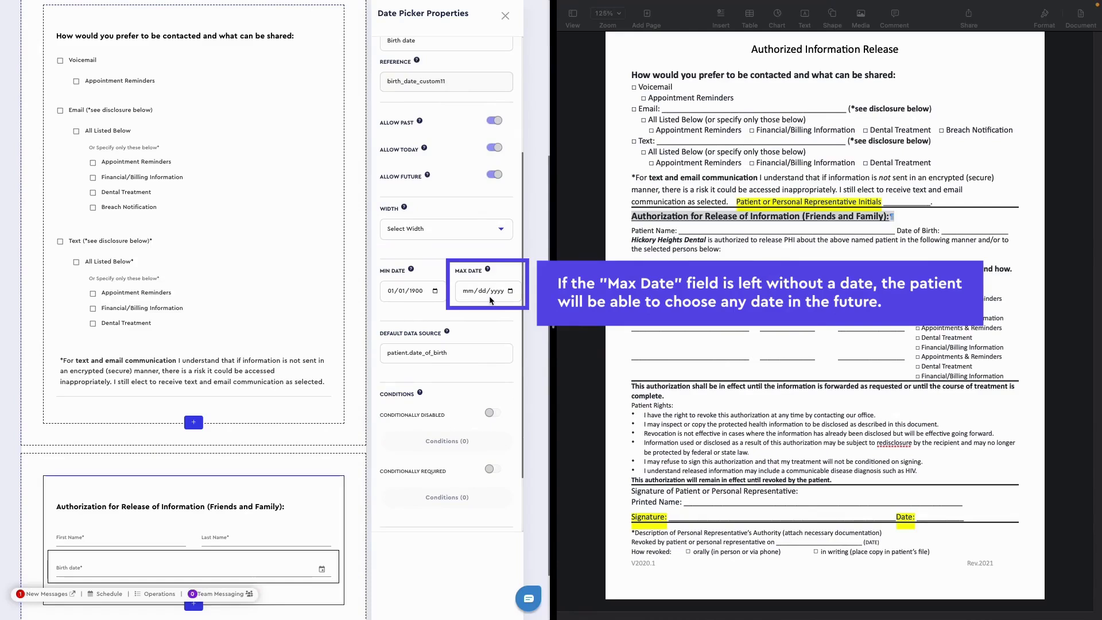
- Add a Paragraph below the birth date containing the document's "is authorized to release PHI" statement, with "XXX" in place of the practice name
scroll(193, 543, down, 1)
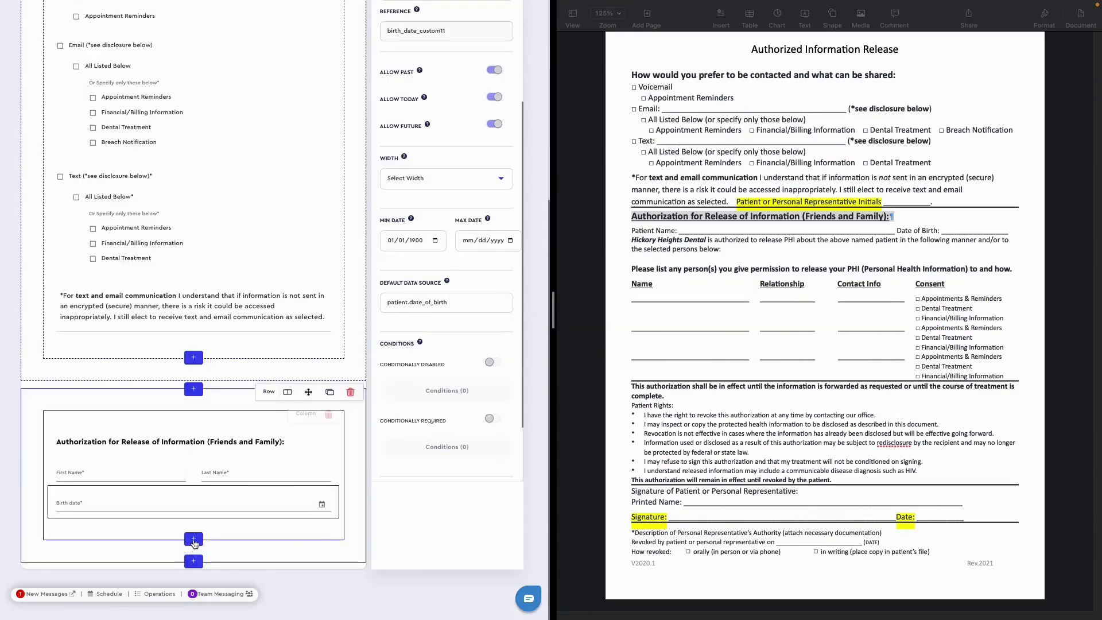
click(193, 540)
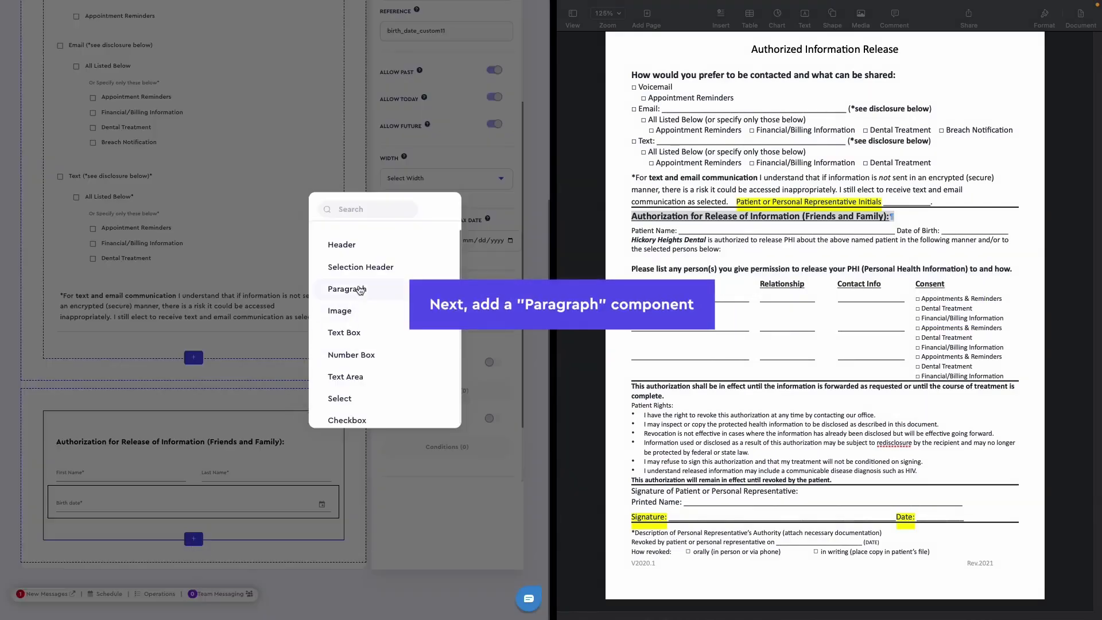
click(346, 289)
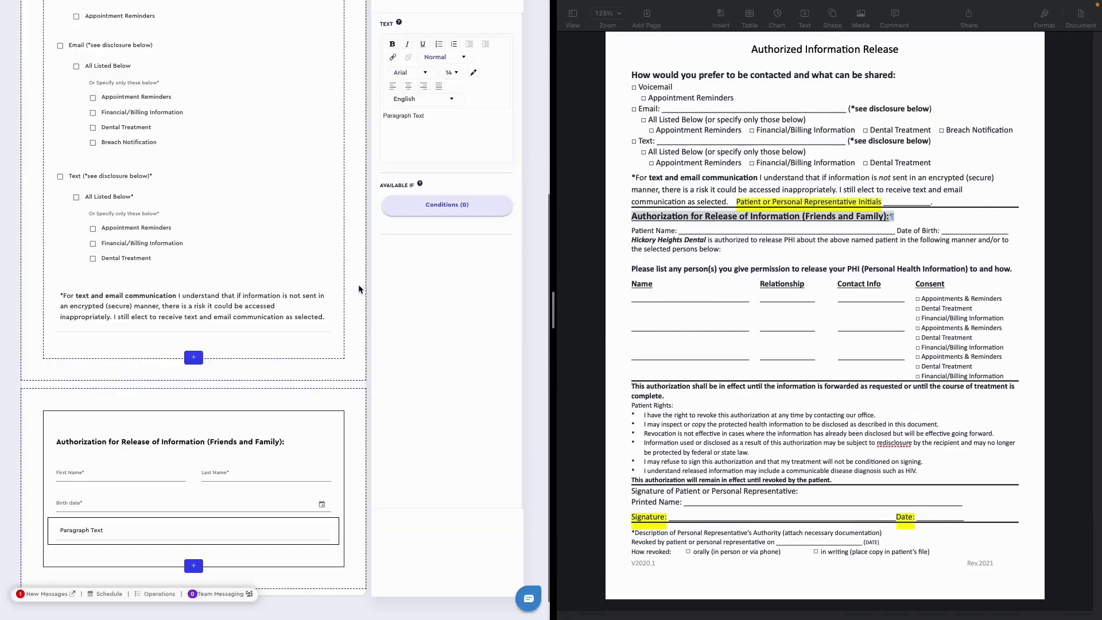
triple_click(638, 242)
key(super+c)
triple_click(425, 117)
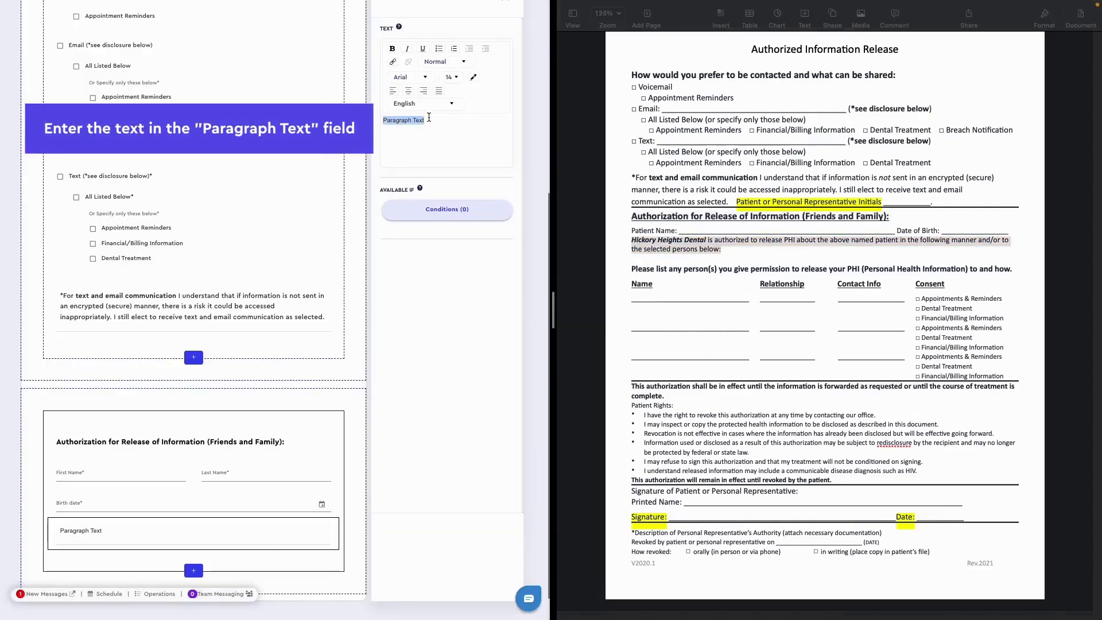
key(super+v)
drag(450, 131, 383, 136)
key(BackSpace)
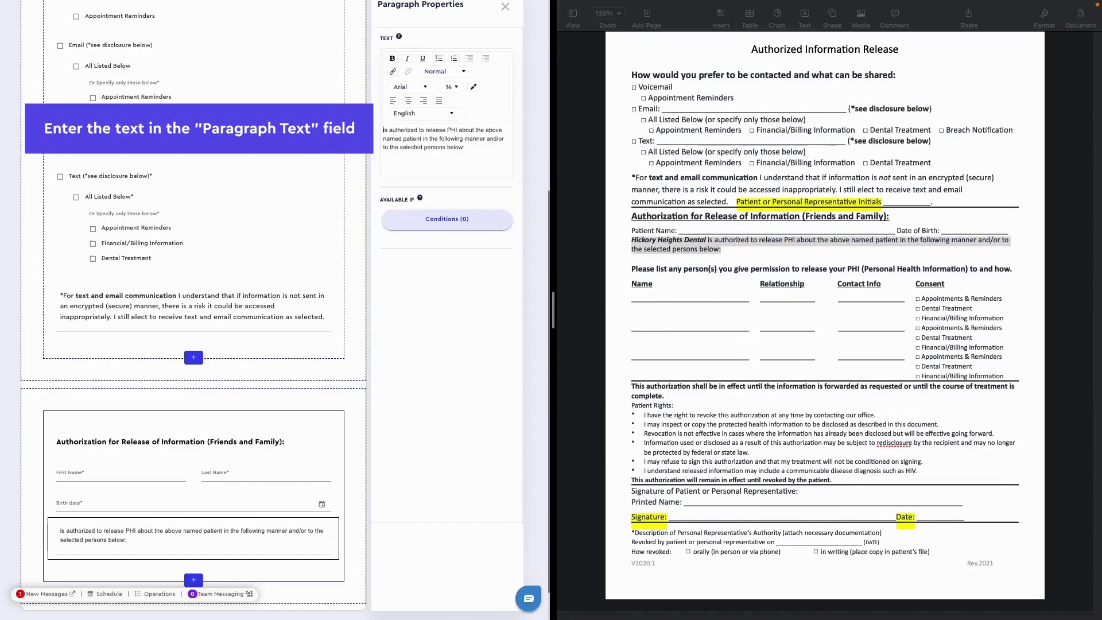
text(XXX)
- Set the font of the whole release statement paragraph to CeraPRO and close its properties
drag(484, 147, 378, 129)
click(399, 89)
click(402, 176)
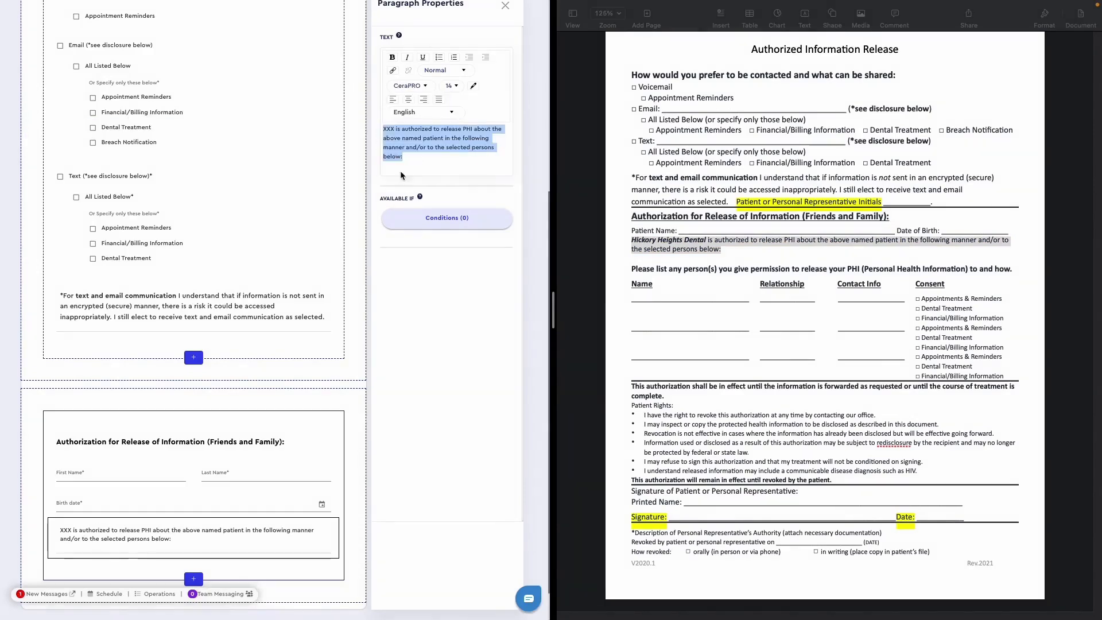
click(505, 6)
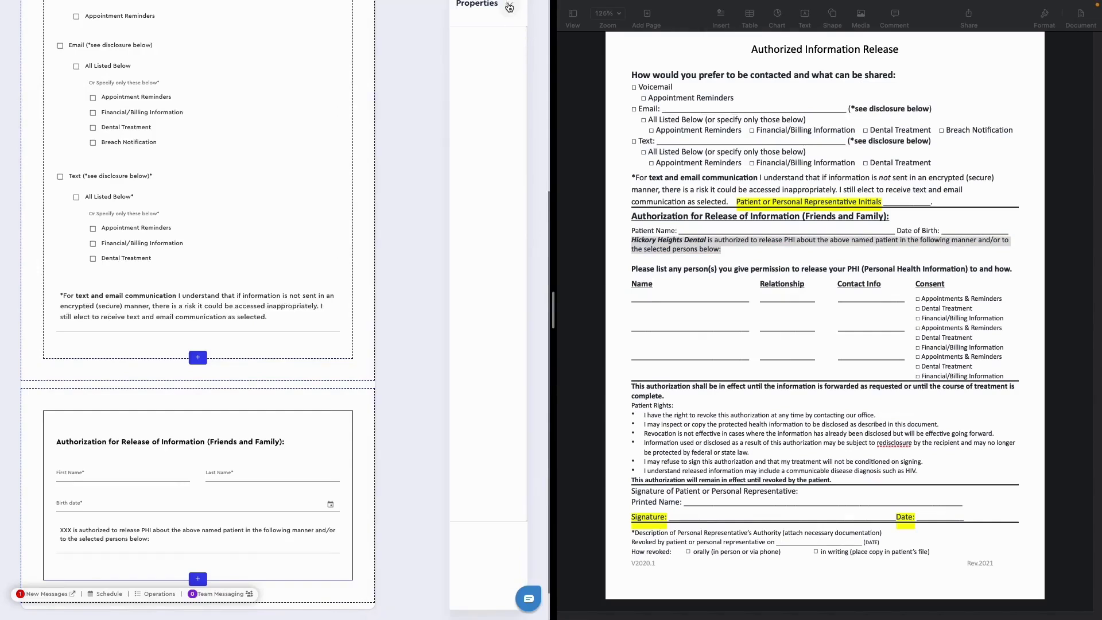
- Save the form and confirm the save
scroll(536, 33, up, 1)
click(523, 14)
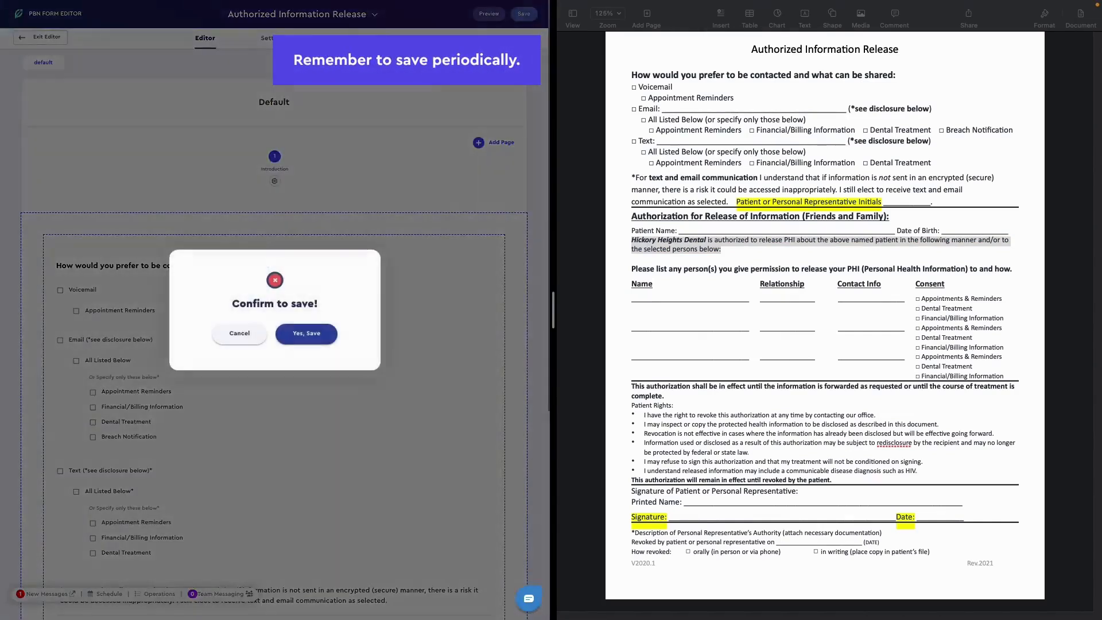
click(311, 334)
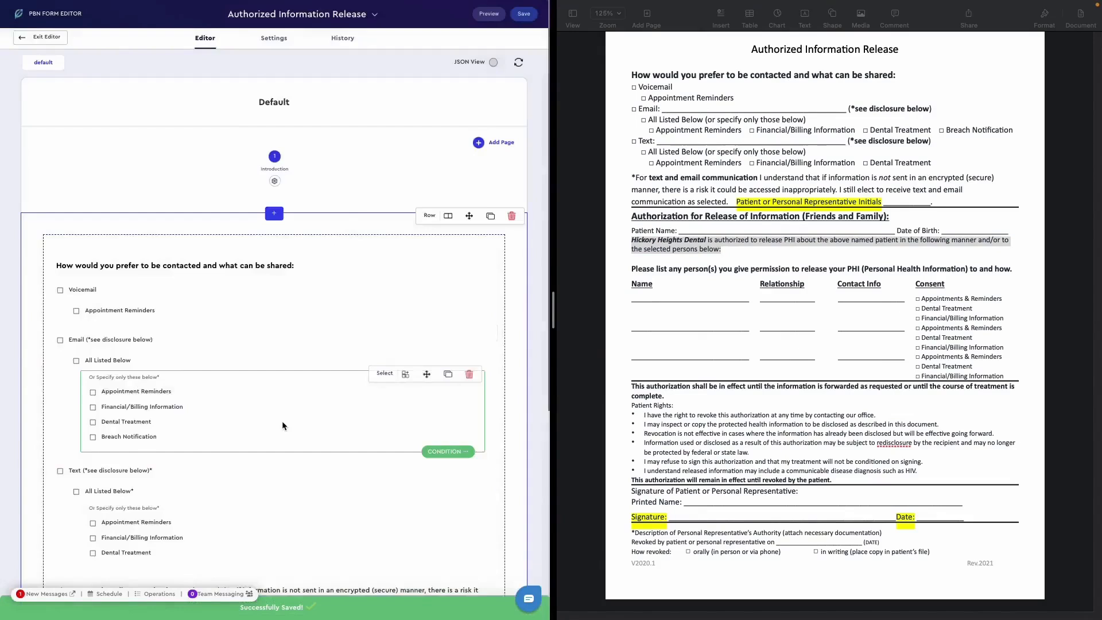
- Add a Header below the release statement reading "Please list any person(s) you give permission to release your PHI (Personal Health Information) to and how."
scroll(281, 421, down, 5)
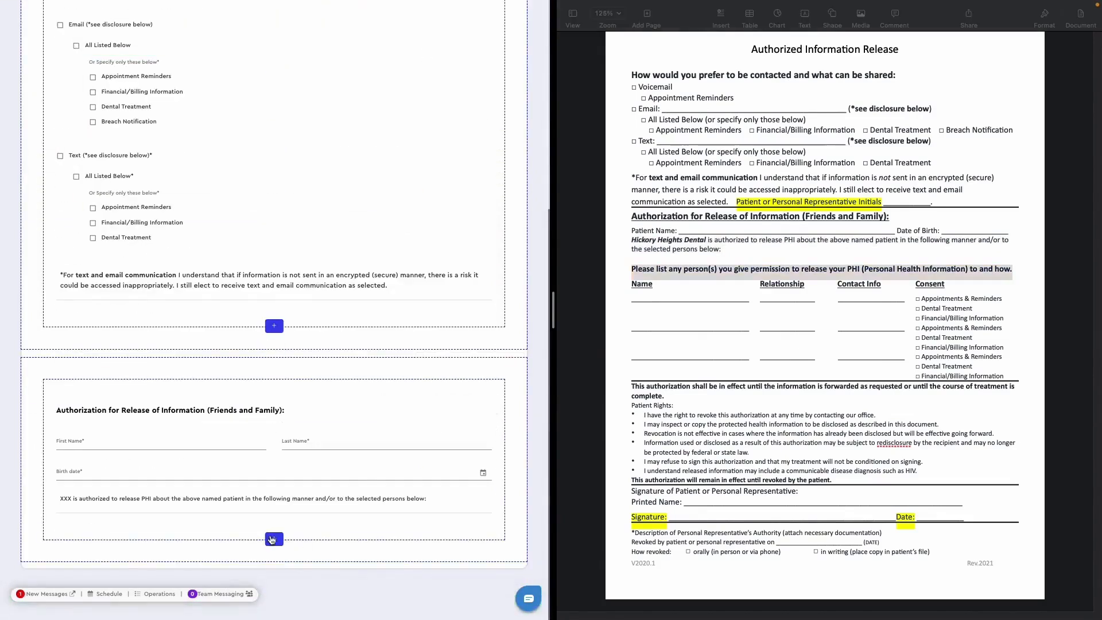
click(274, 538)
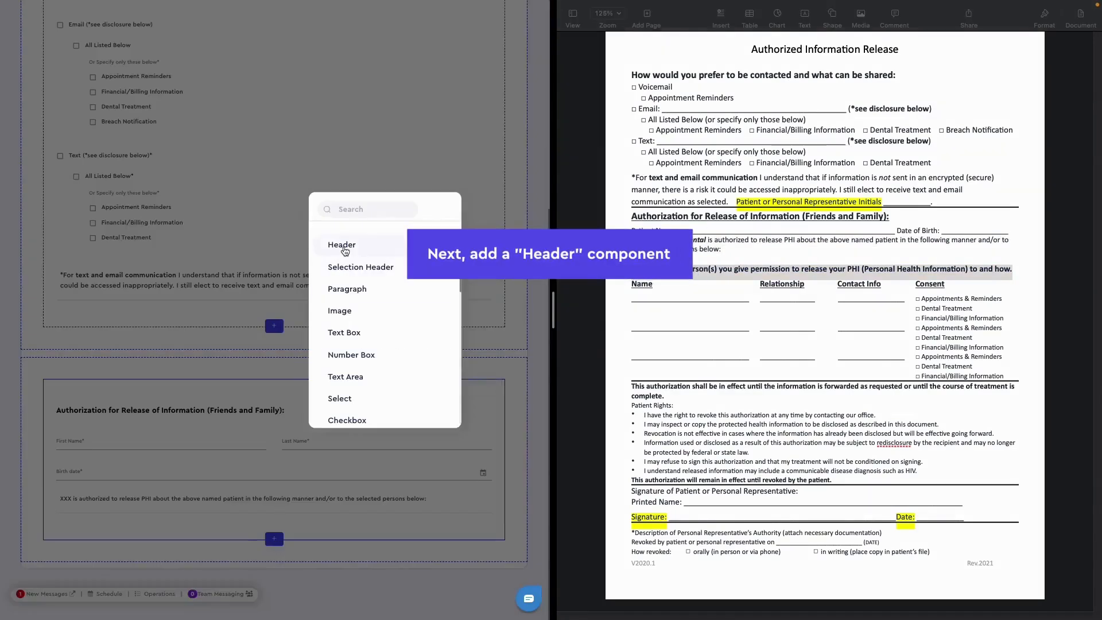
click(345, 251)
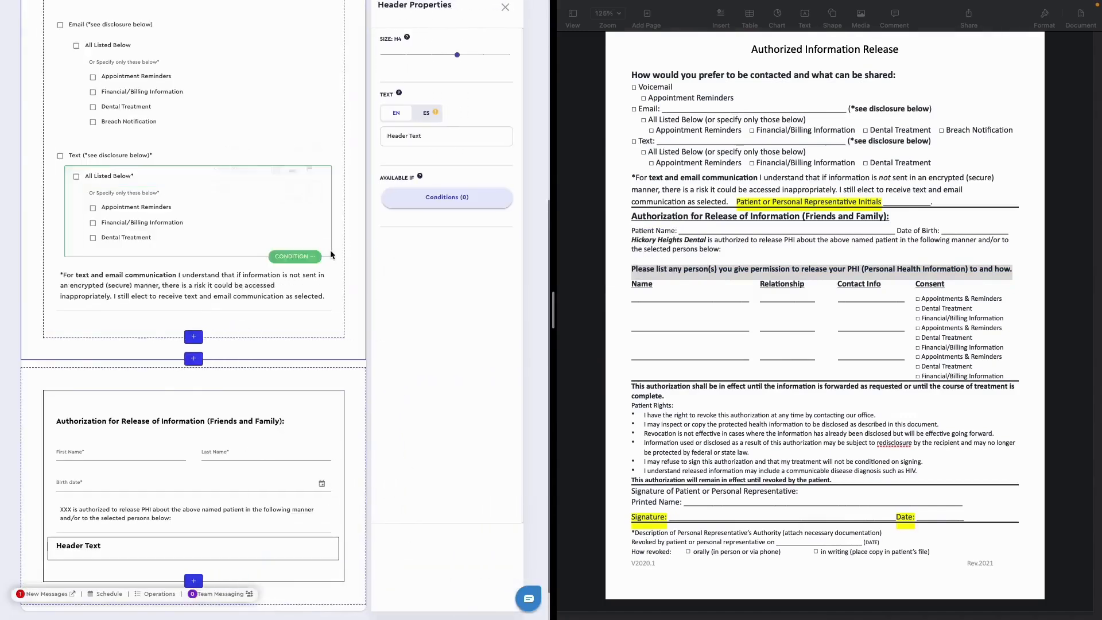
drag(423, 136, 387, 136)
text(Please list any person(s) you give permission to release your PHI (Personal Health Information) to and how.)
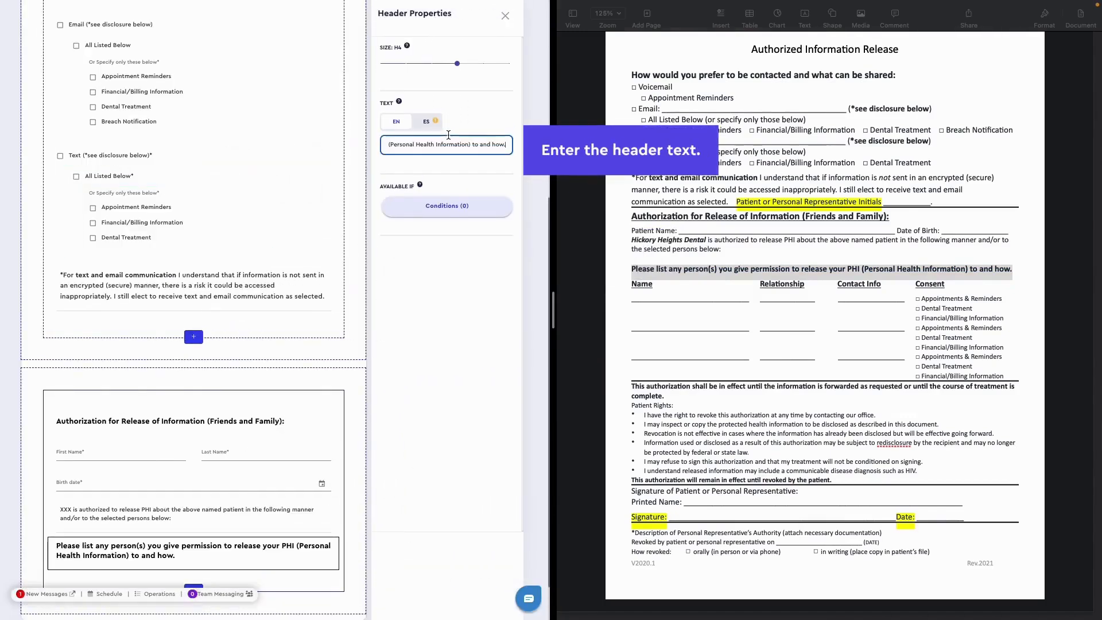
- Add a Text Box labelled "Name" below the permission list header
scroll(321, 367, down, 2)
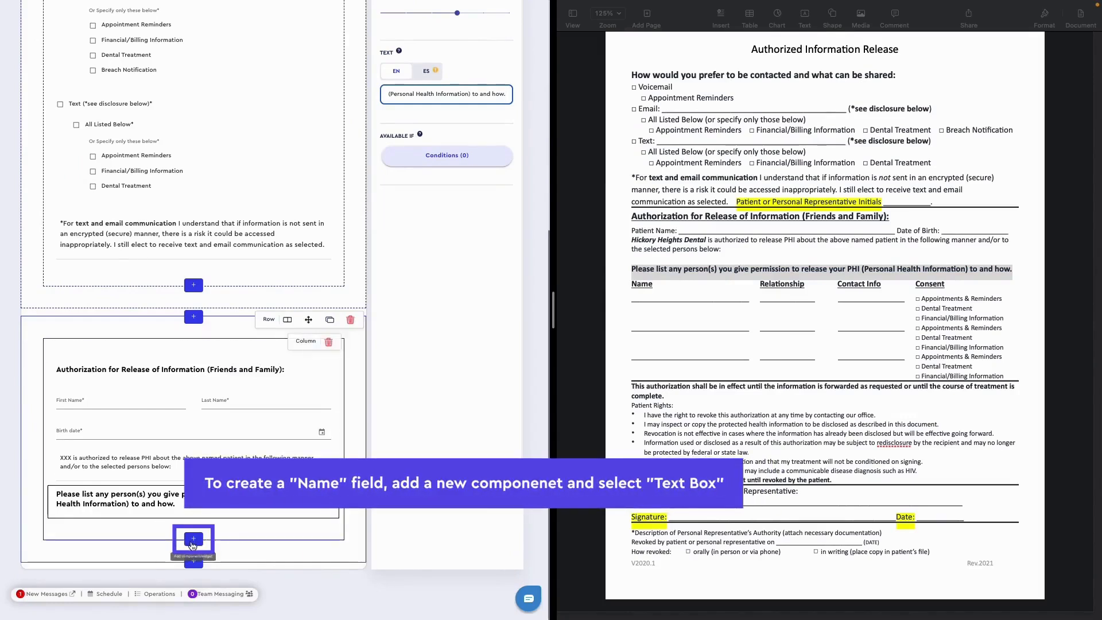
click(193, 540)
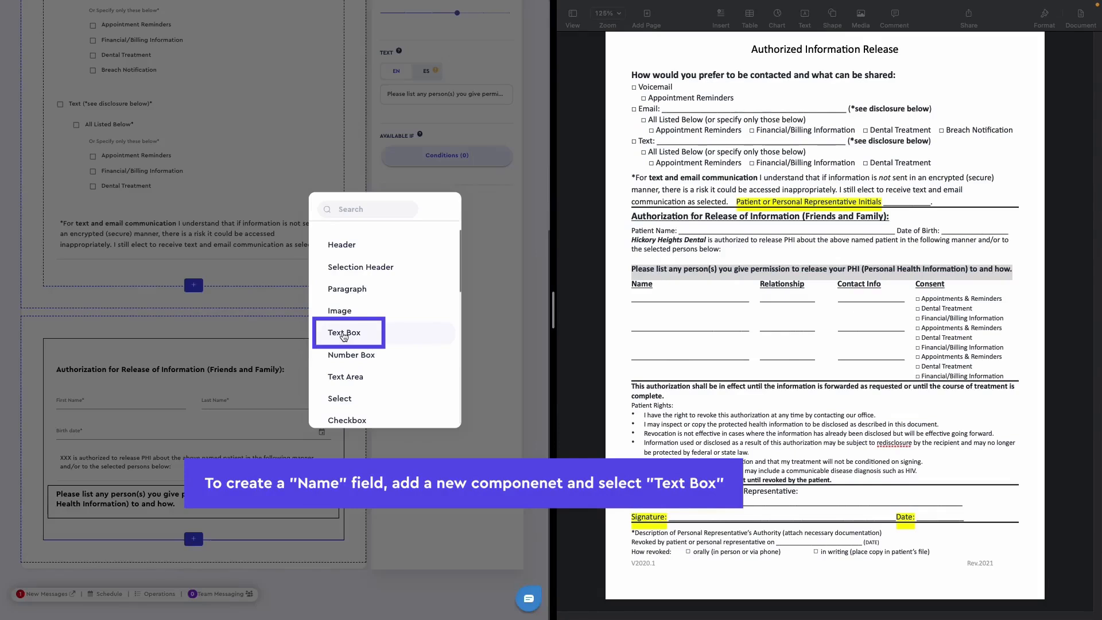
click(345, 334)
click(426, 196)
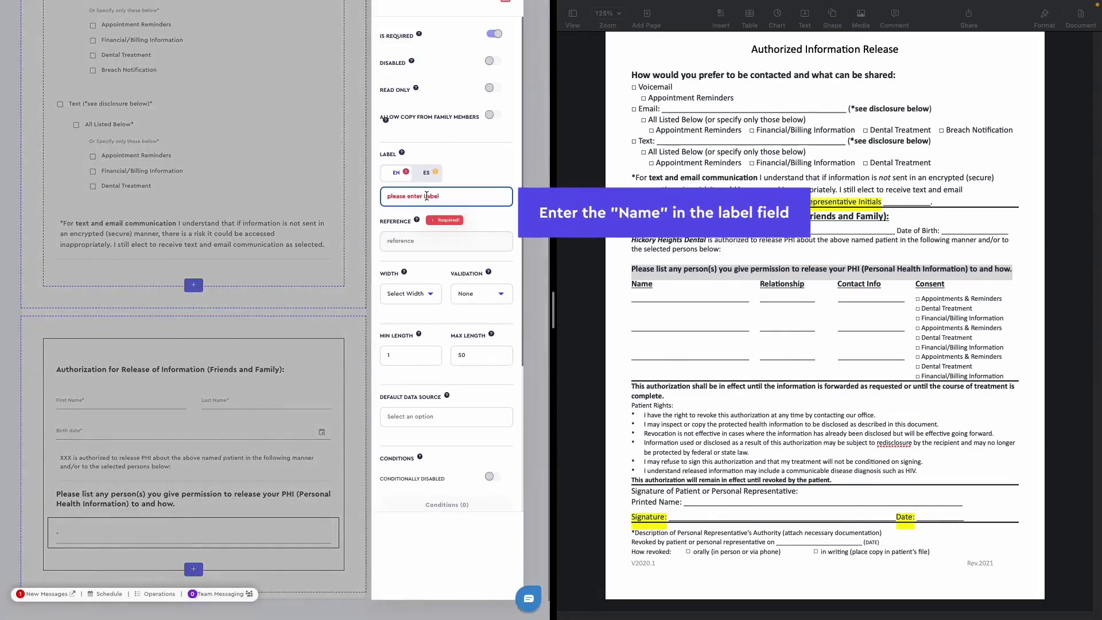
text(Name)
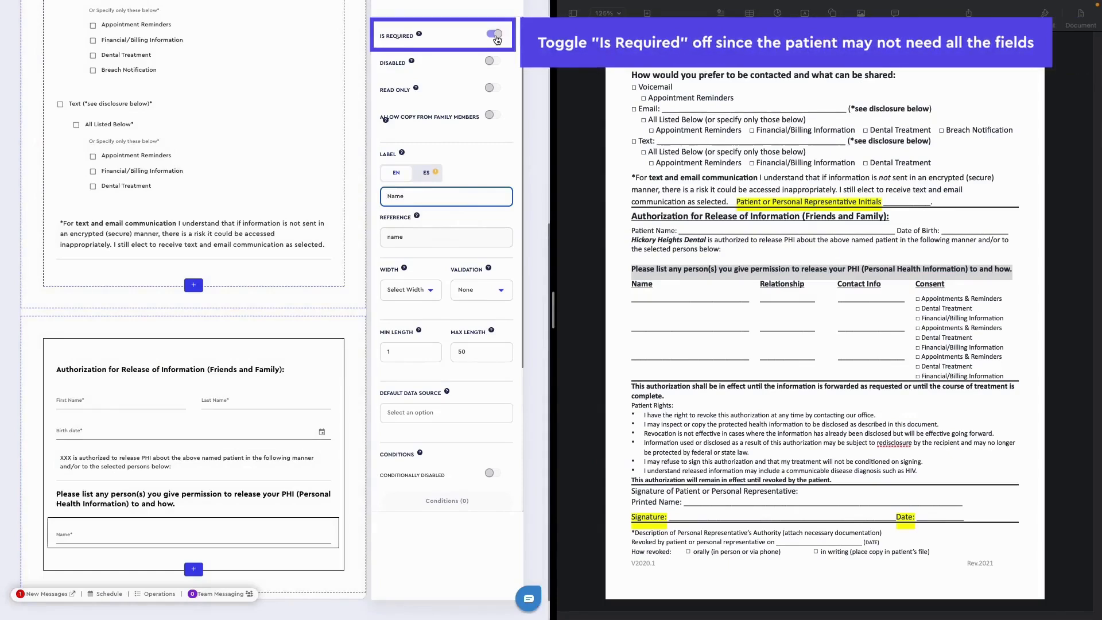
- Make the Name text box optional and set its width to 33
click(495, 34)
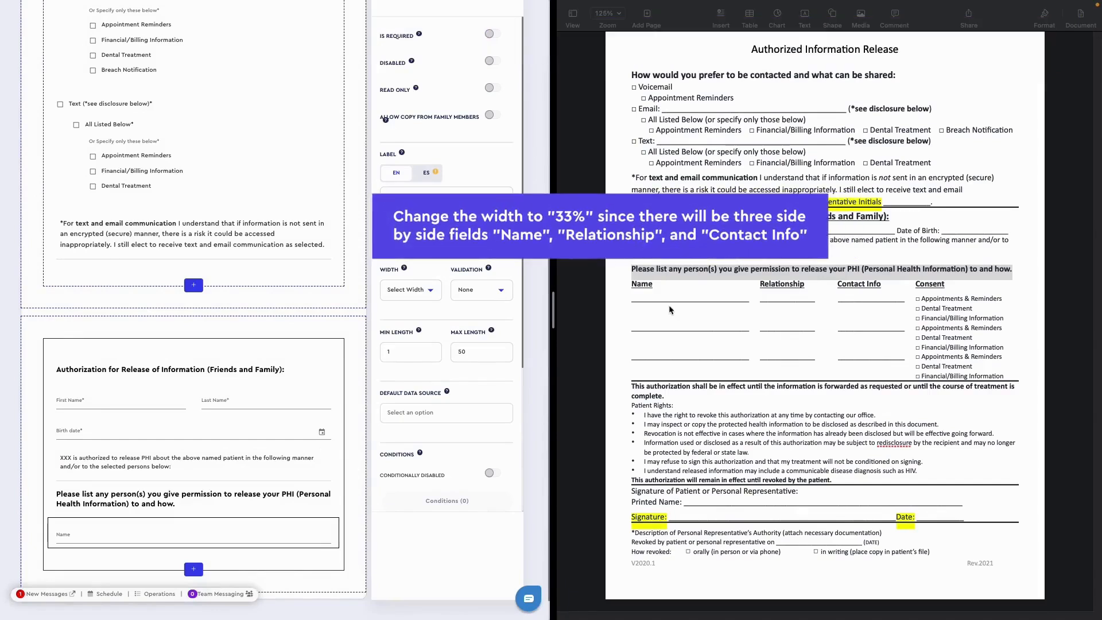
click(418, 295)
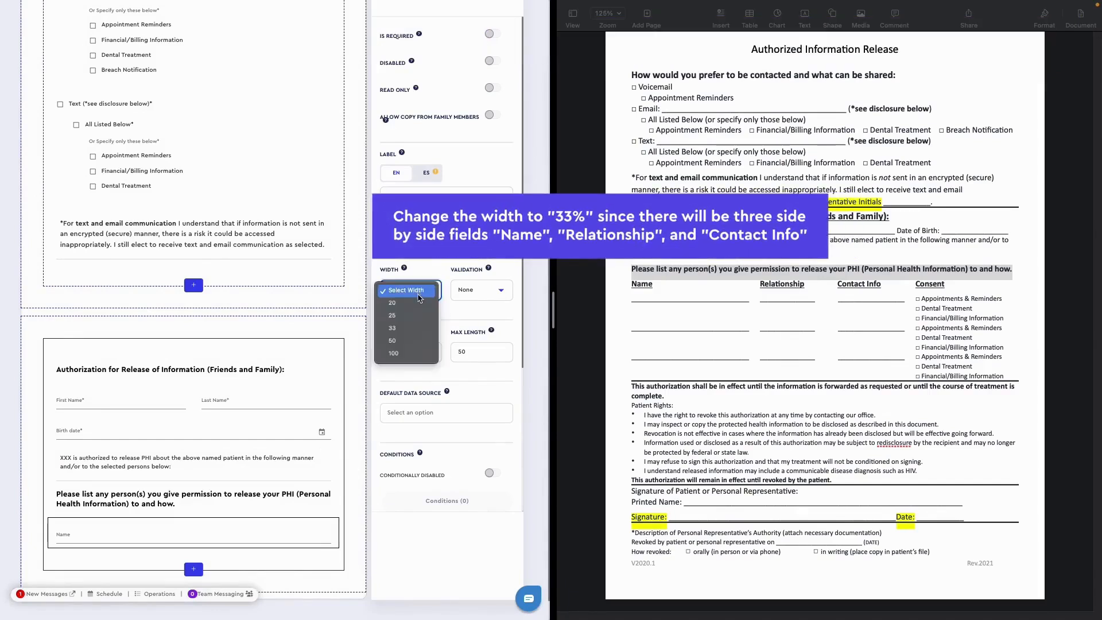
click(418, 329)
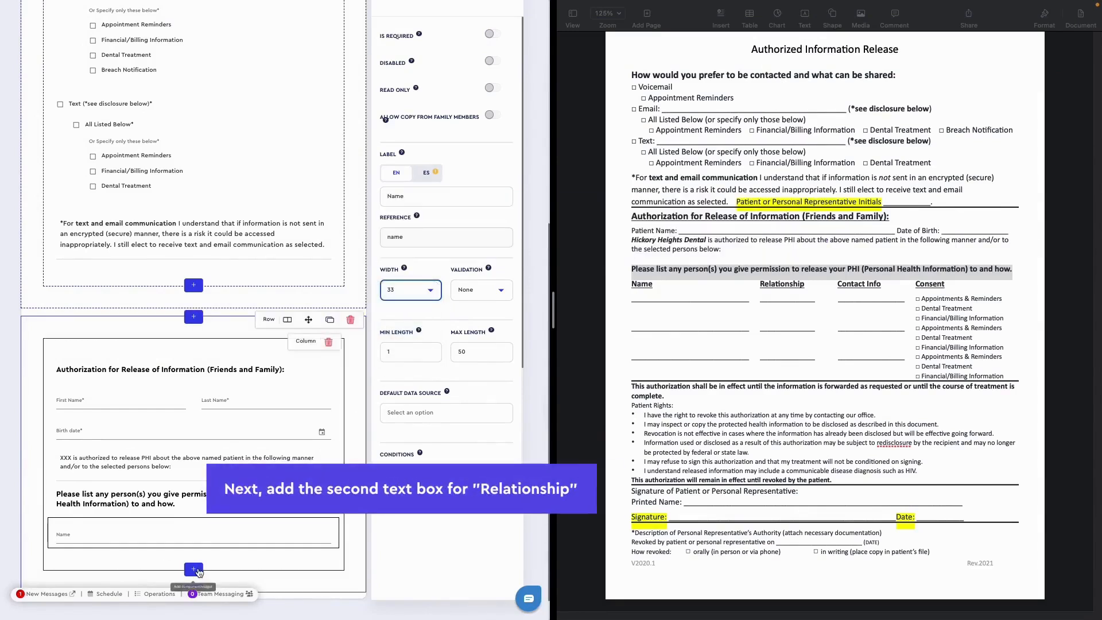
- Add a second Text Box after Name and label it "Relationship to Patient"
click(193, 568)
click(344, 333)
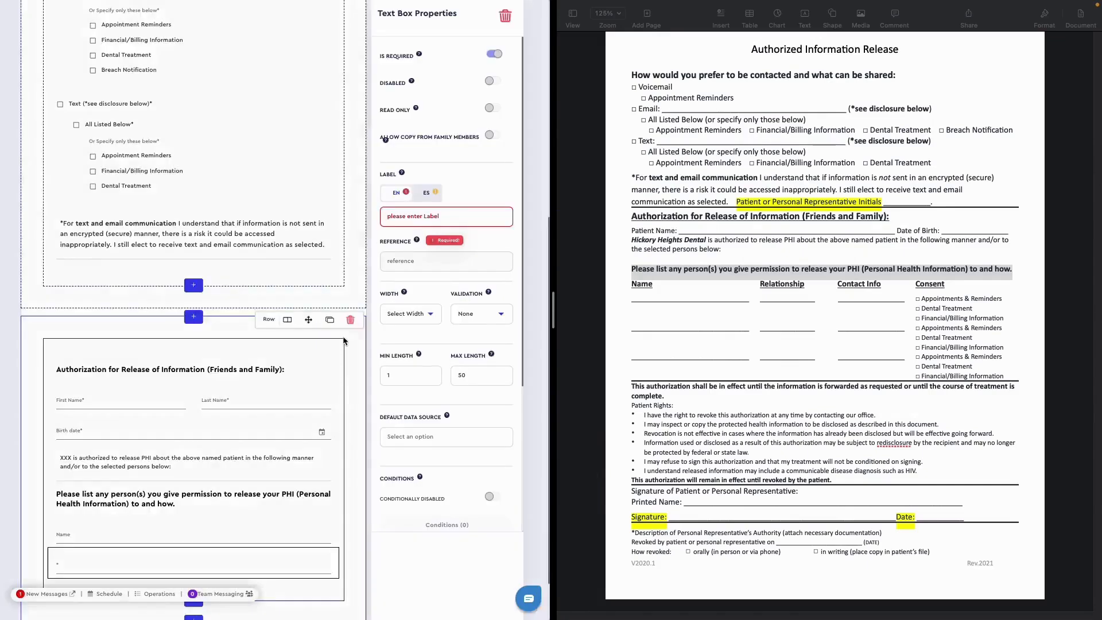
text(Rela)
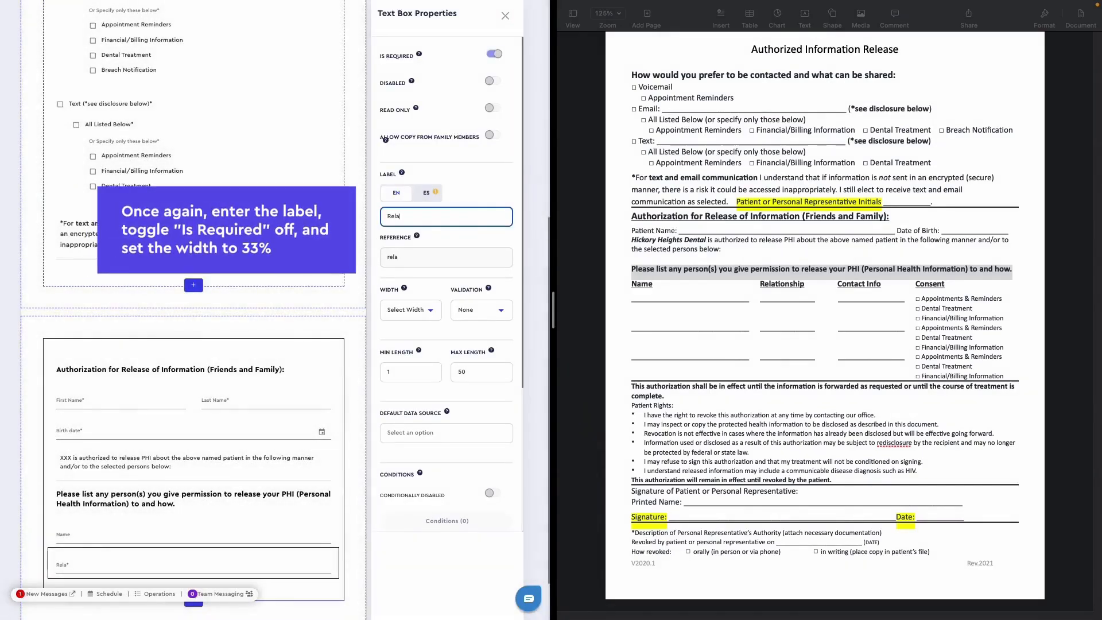
text(tionship to Patient)
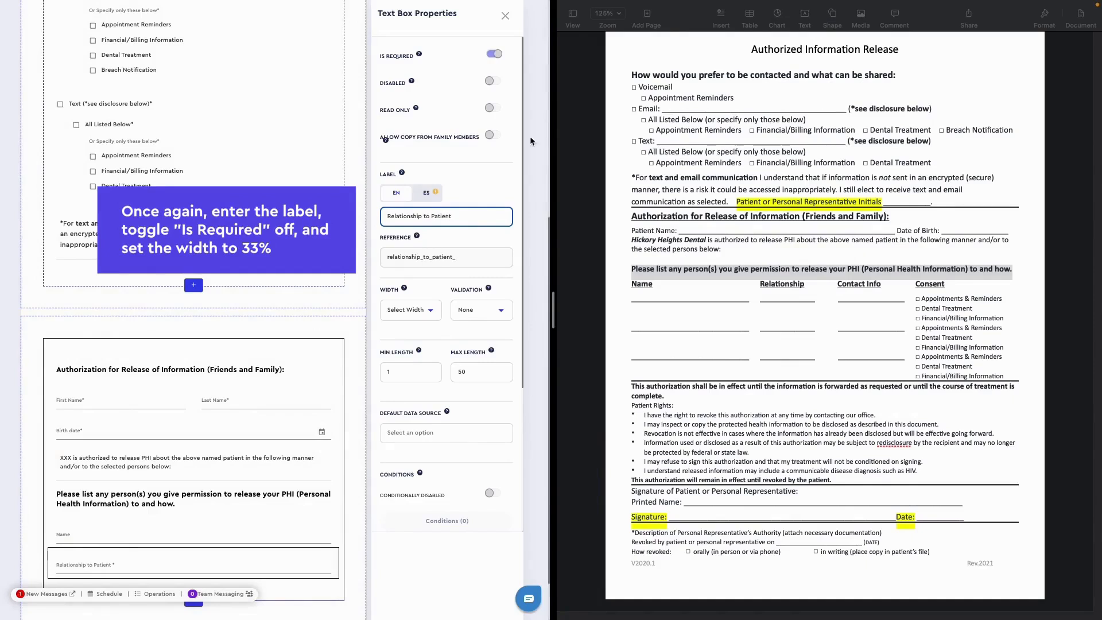
- Make the Relationship to Patient text box optional and set its width to 33
click(494, 54)
click(411, 310)
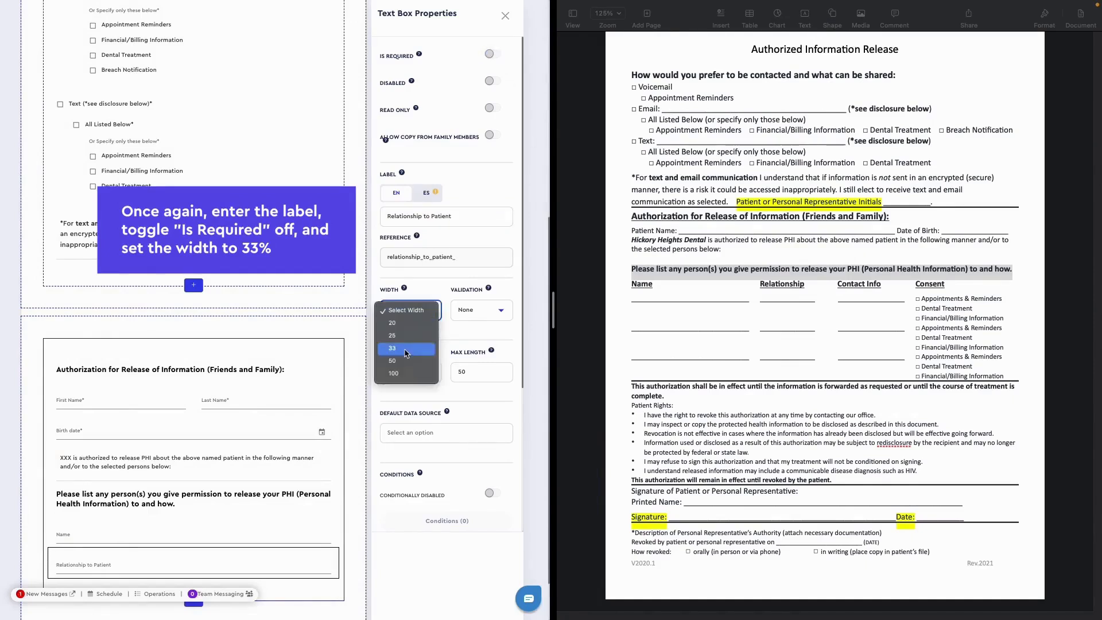
click(396, 348)
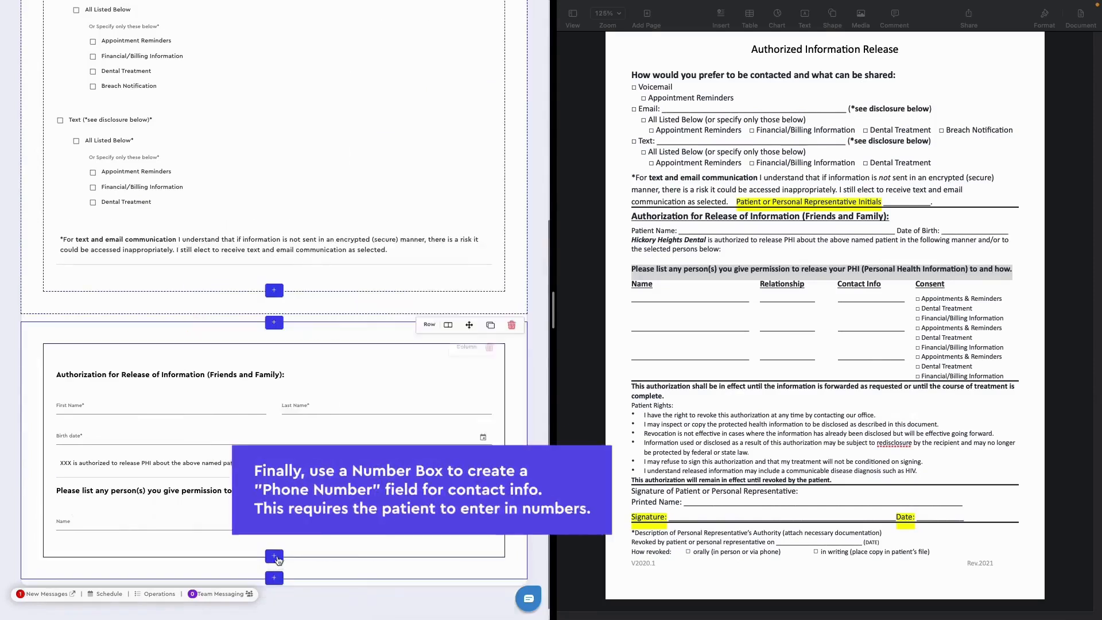
- Add a Number Box after the relationship field and label it "Phone Number"
click(276, 556)
scroll(356, 298, down, 1)
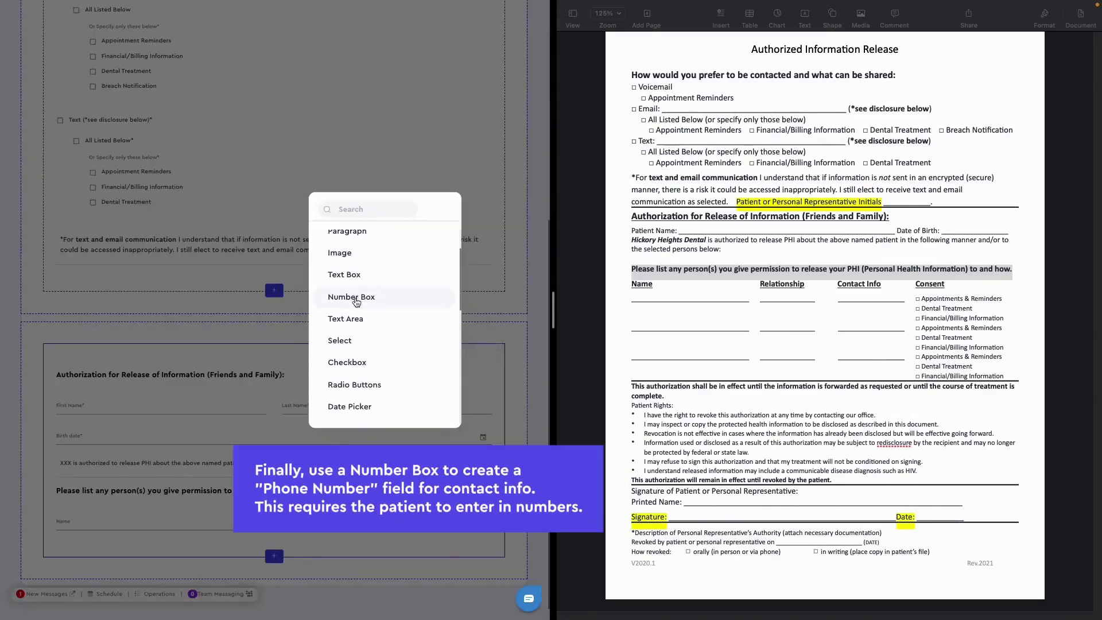
click(352, 297)
click(414, 218)
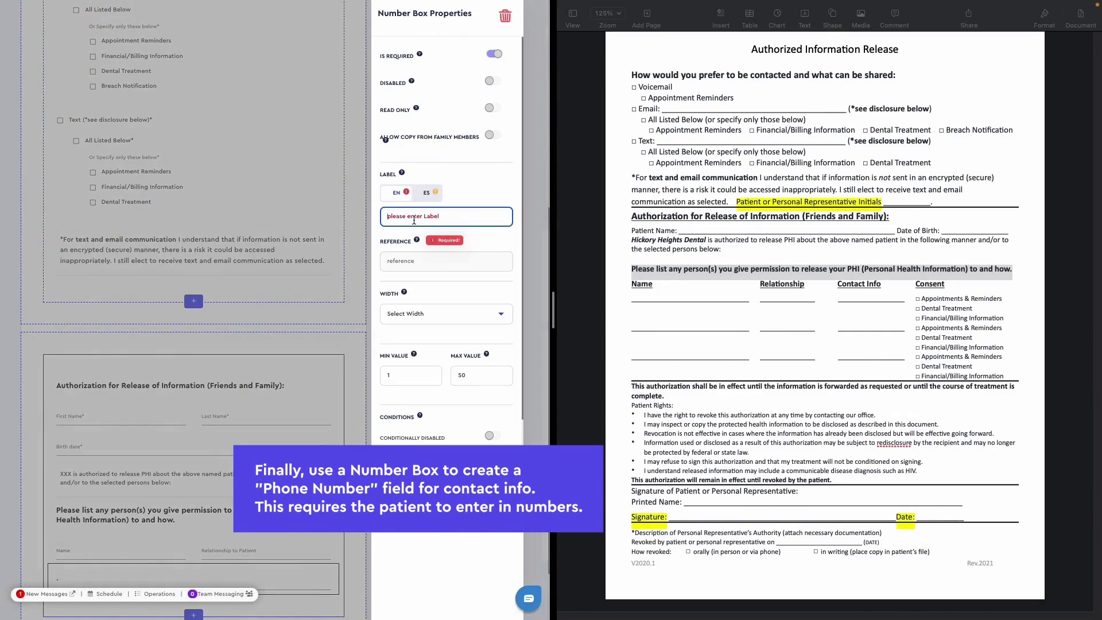
text(Phone Number)
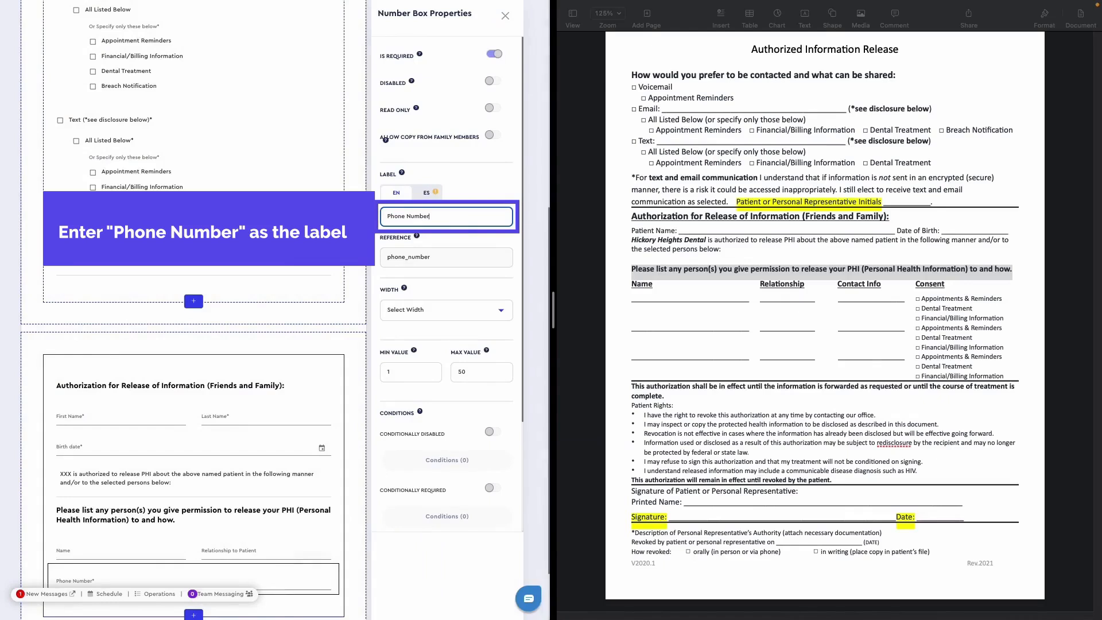
- Make the Phone Number box optional and clear its maximum value
click(495, 55)
scroll(477, 298, down, 1)
drag(477, 298, 458, 299)
key(BackSpace)
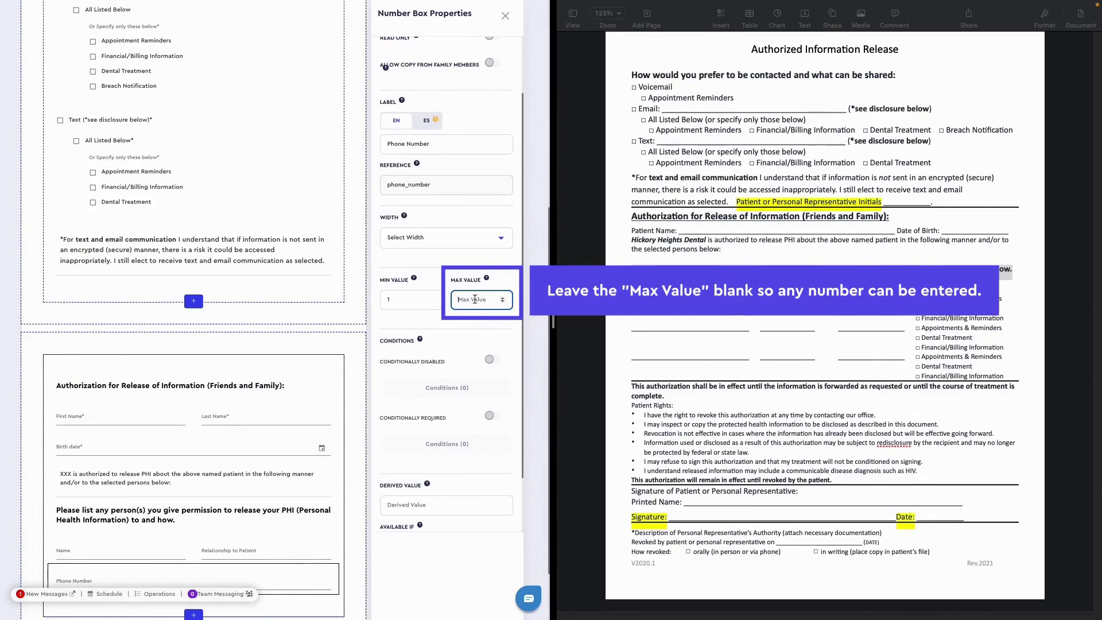
- Set the width of the Phone Number box to 33
scroll(459, 287, up, 2)
click(445, 302)
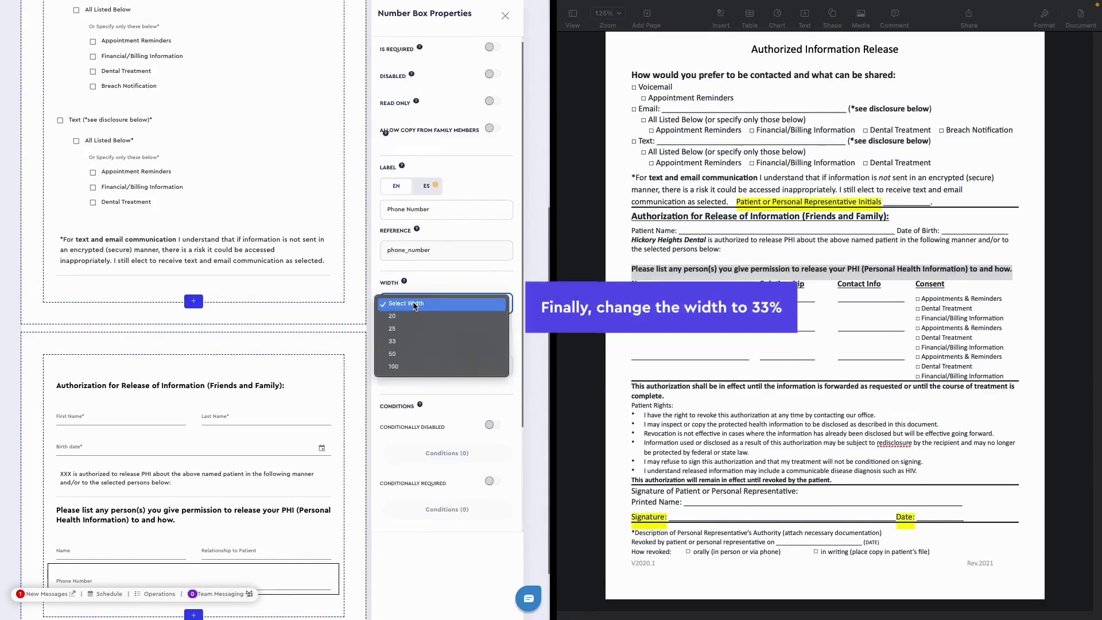
click(413, 342)
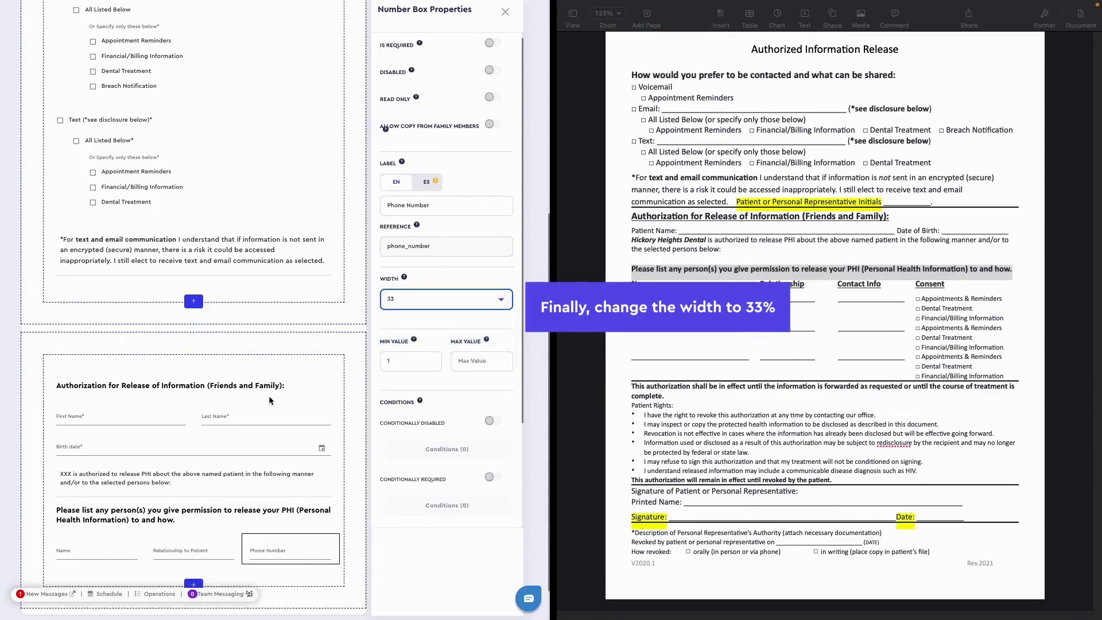
- Add a Select component below the name, relationship and phone fields and label it "Consent"
scroll(230, 470, down, 1)
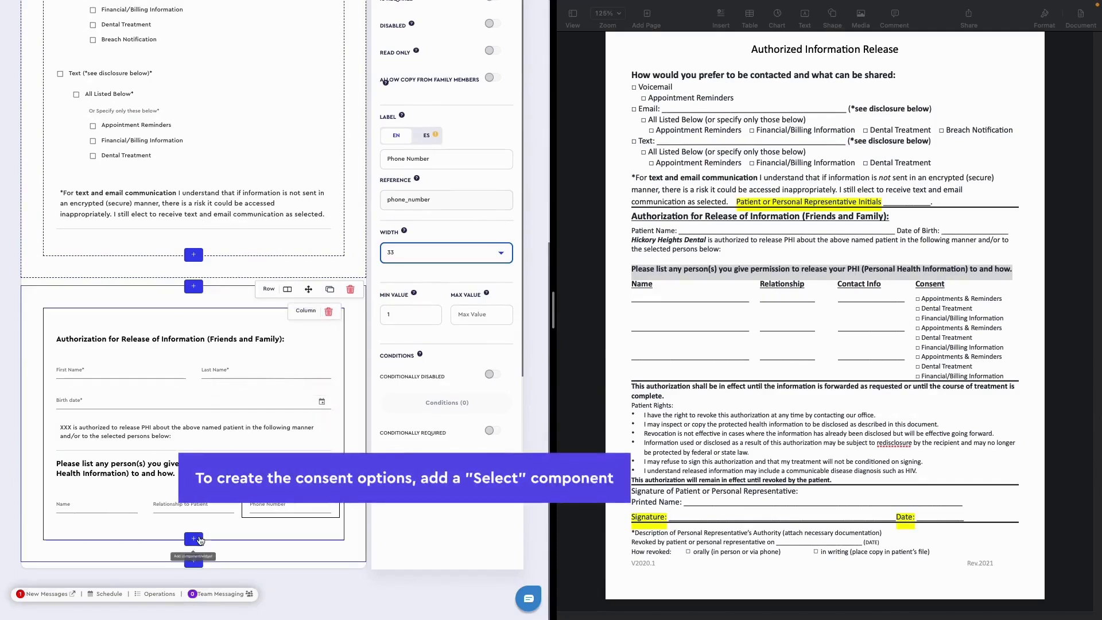
click(194, 540)
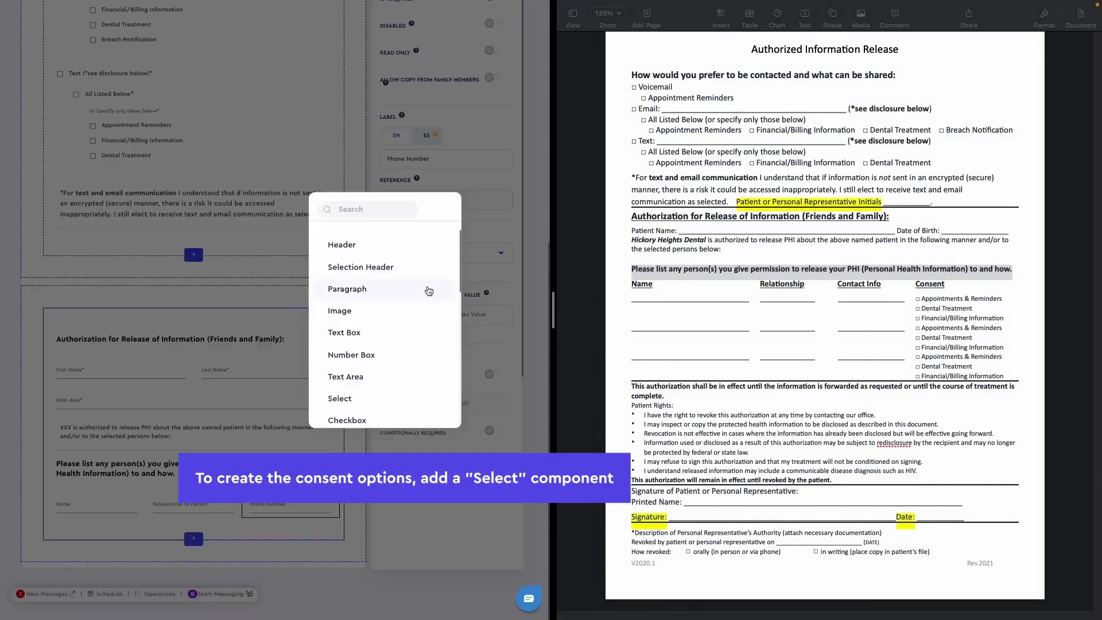
click(350, 371)
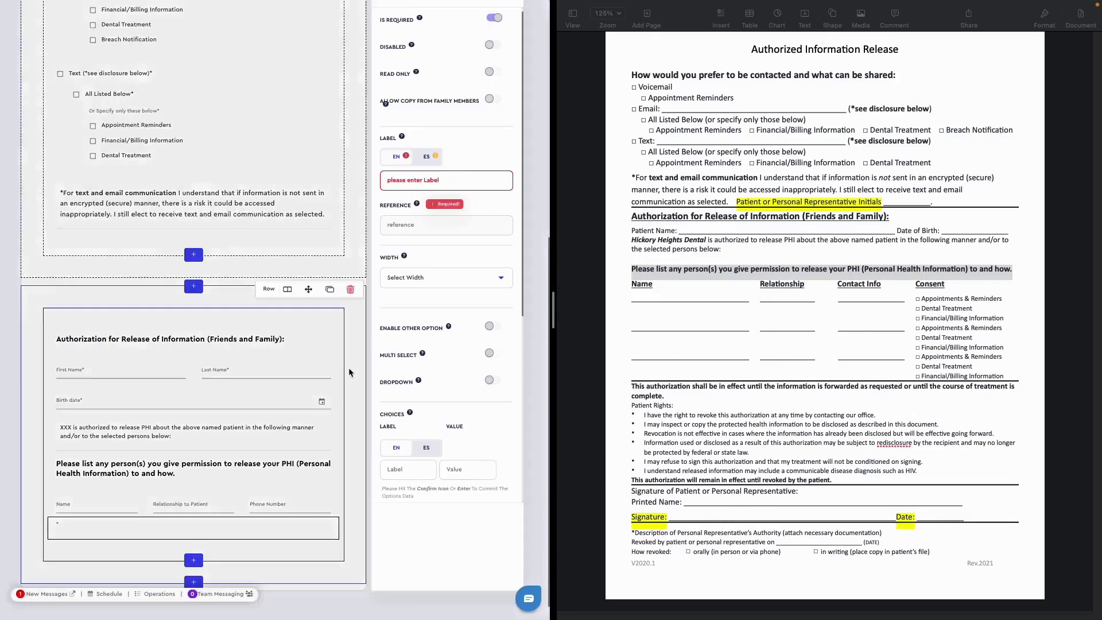
text(Consent)
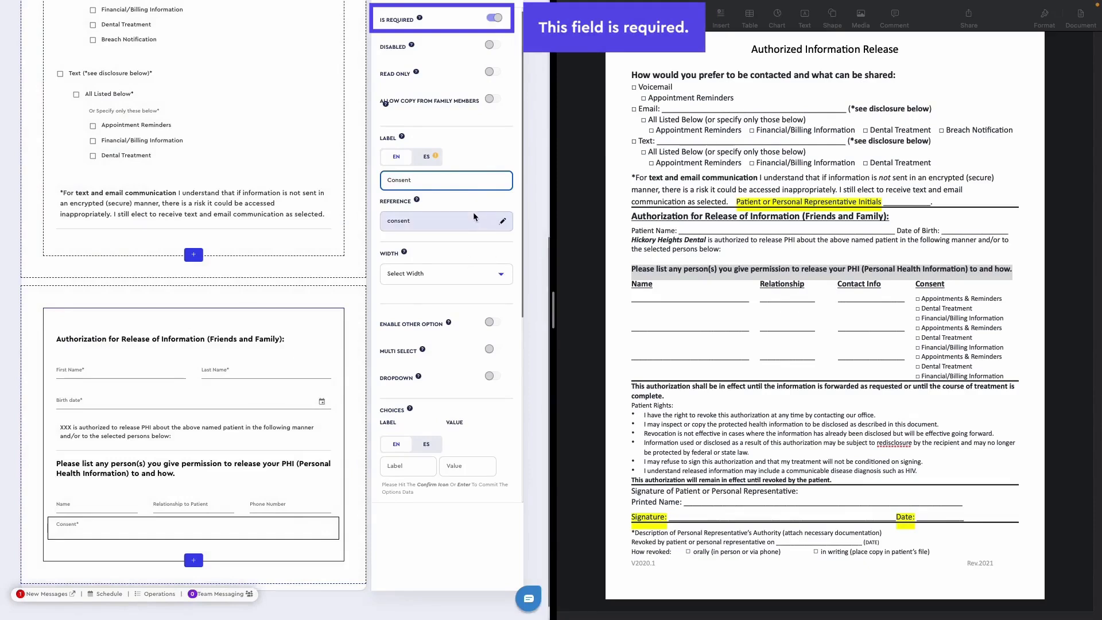
scroll(429, 268, down, 1)
scroll(429, 268, down, 3)
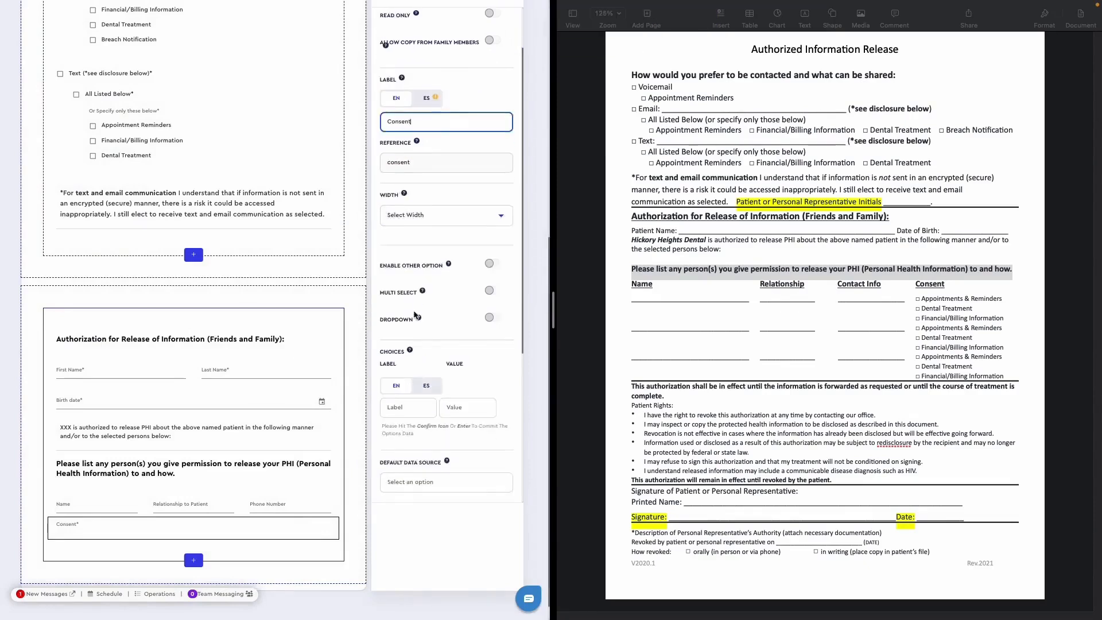
- Add "Appointments & Reminders" and "Dental Treatment" as choices of the Consent field, copied from the paper form
click(410, 382)
drag(1002, 299, 979, 309)
key(super+c)
click(394, 378)
text(Appointments & Reminders)
click(507, 376)
click(408, 411)
key(super+v)
click(505, 410)
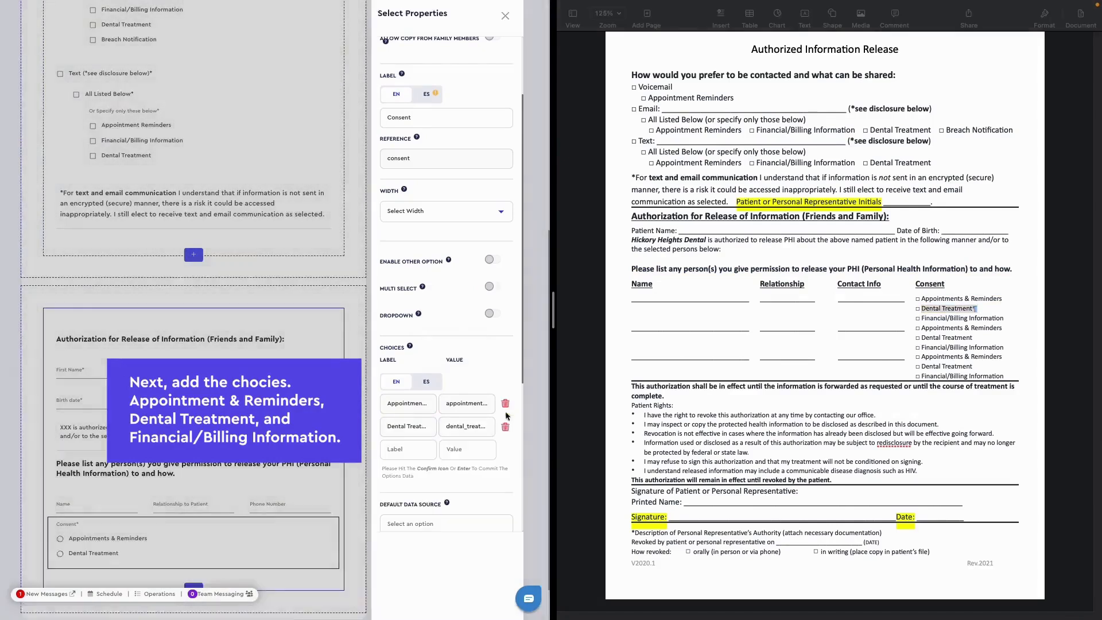
- Add "Financial/Billing Information" as the third Consent choice and allow multiple selections for the field
triple_click(939, 319)
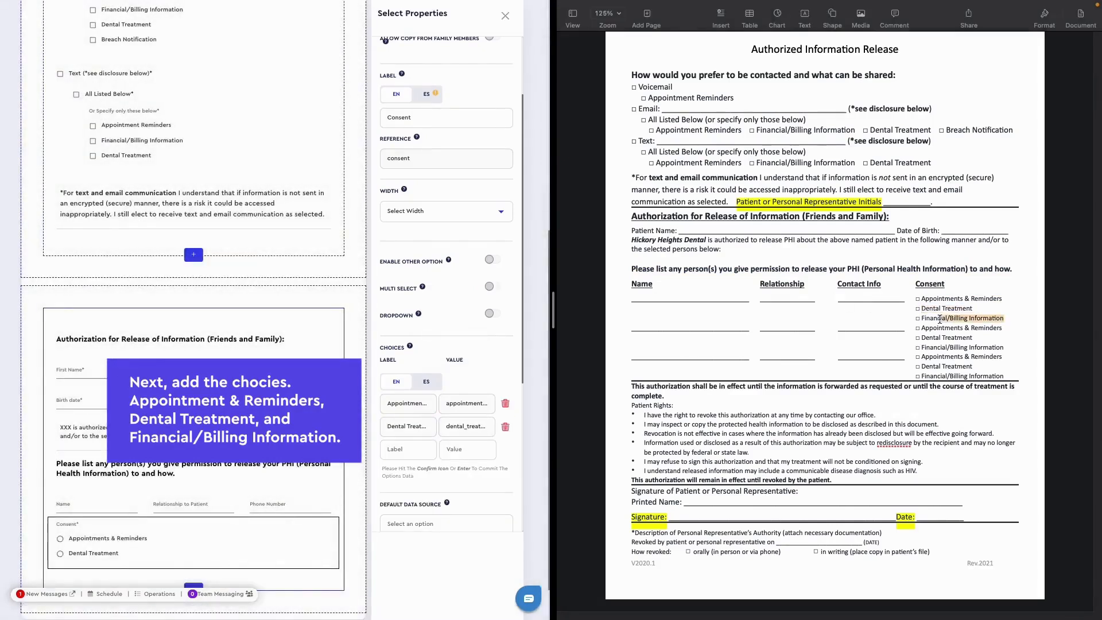
click(413, 450)
text(Financial/Billing Information)
click(504, 450)
scroll(475, 441, down, 3)
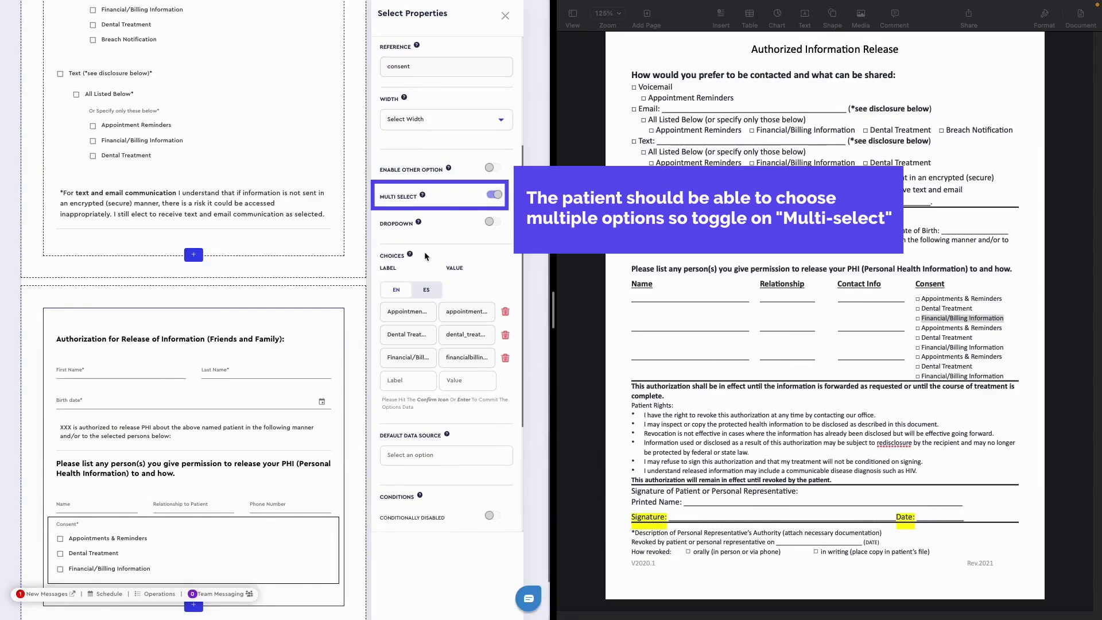
scroll(425, 257, up, 4)
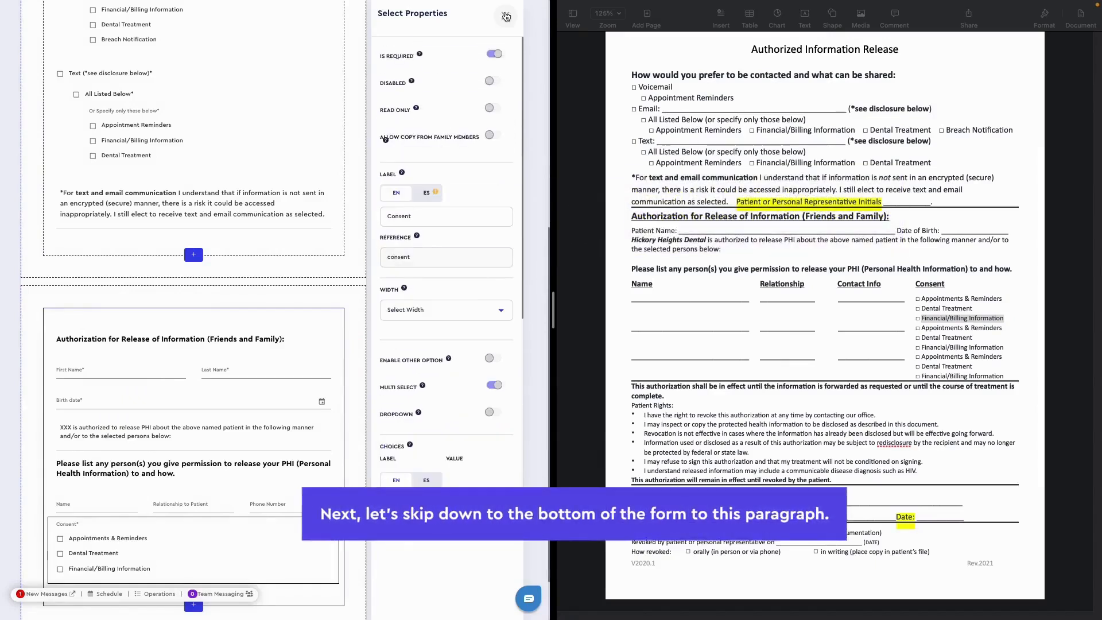
click(506, 16)
- Add a Paragraph below the Consent field containing the paper form's text from "This authorization shall be in effect" through "until revoked by the patient."
scroll(270, 402, down, 1)
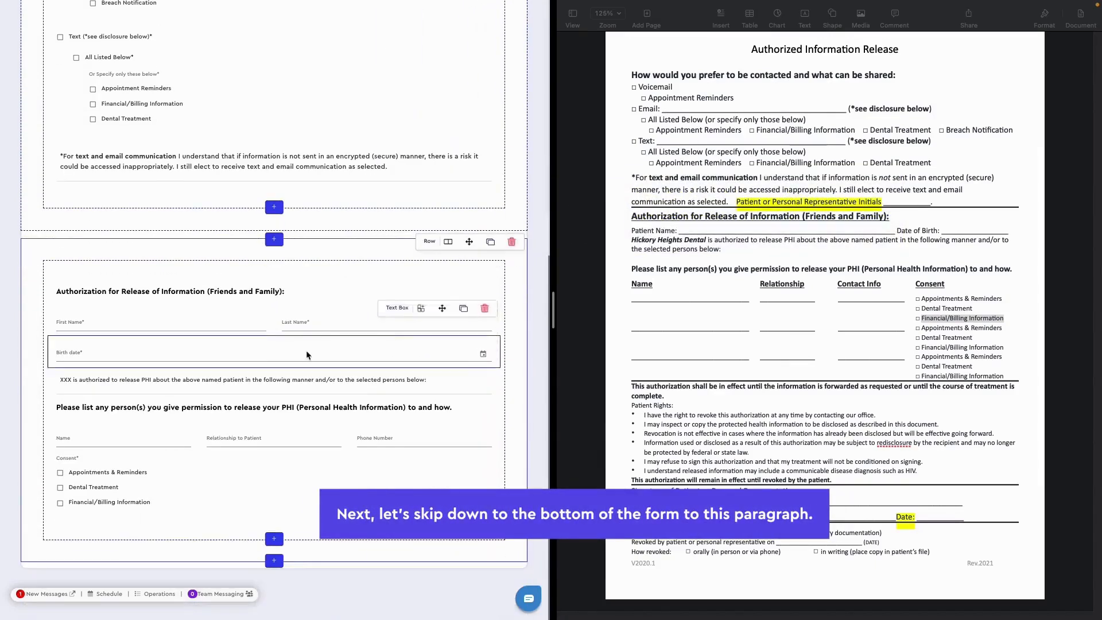
click(274, 539)
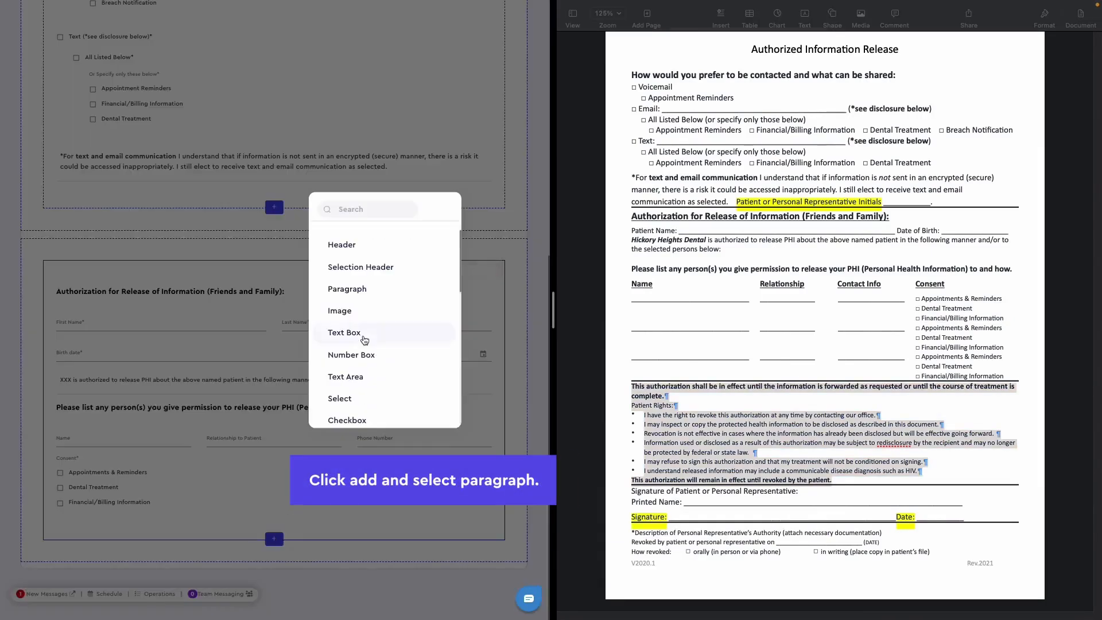
scroll(359, 309, down, 1)
click(356, 274)
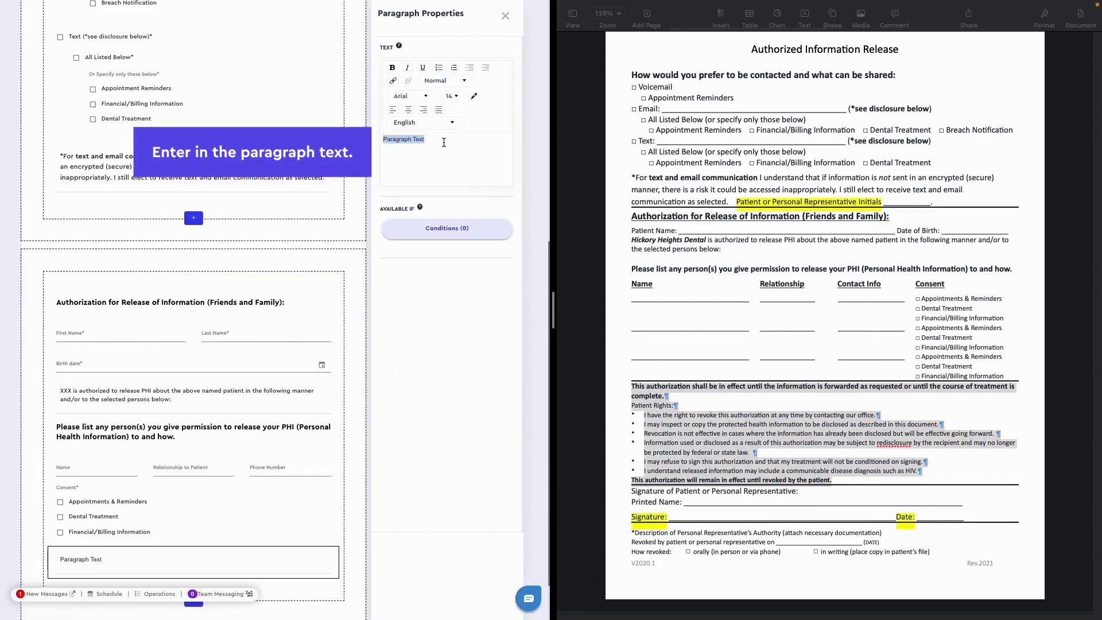
key(ctrl+v)
scroll(280, 319, down, 4)
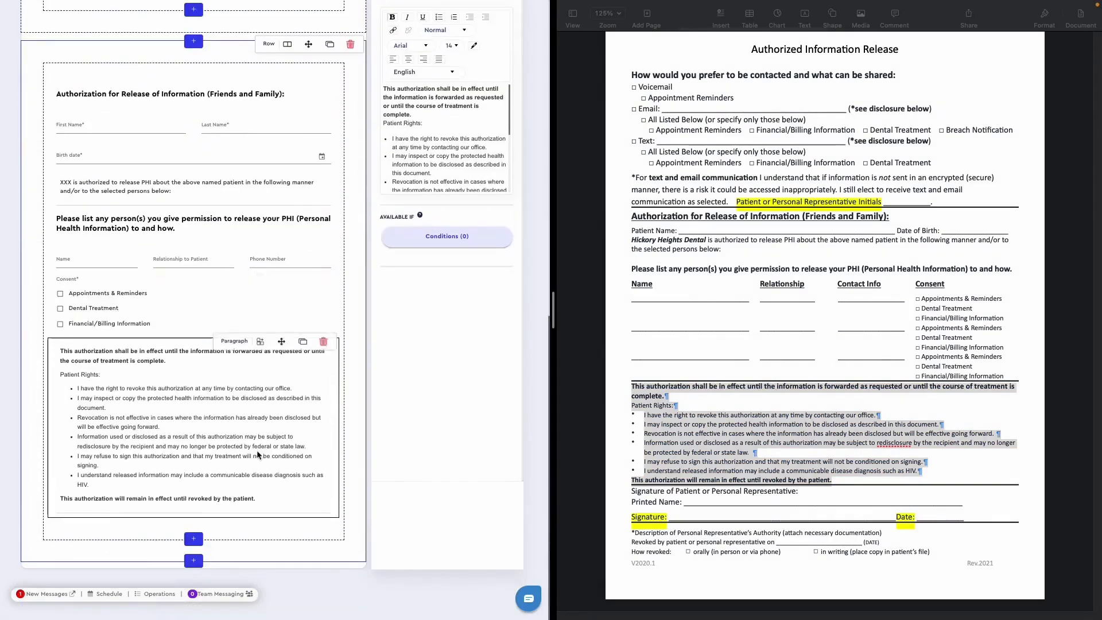
- Set the font of the entire patient rights paragraph to CeraPRO and save the form
scroll(447, 143, down, 3)
drag(453, 188, 381, 82)
click(404, 48)
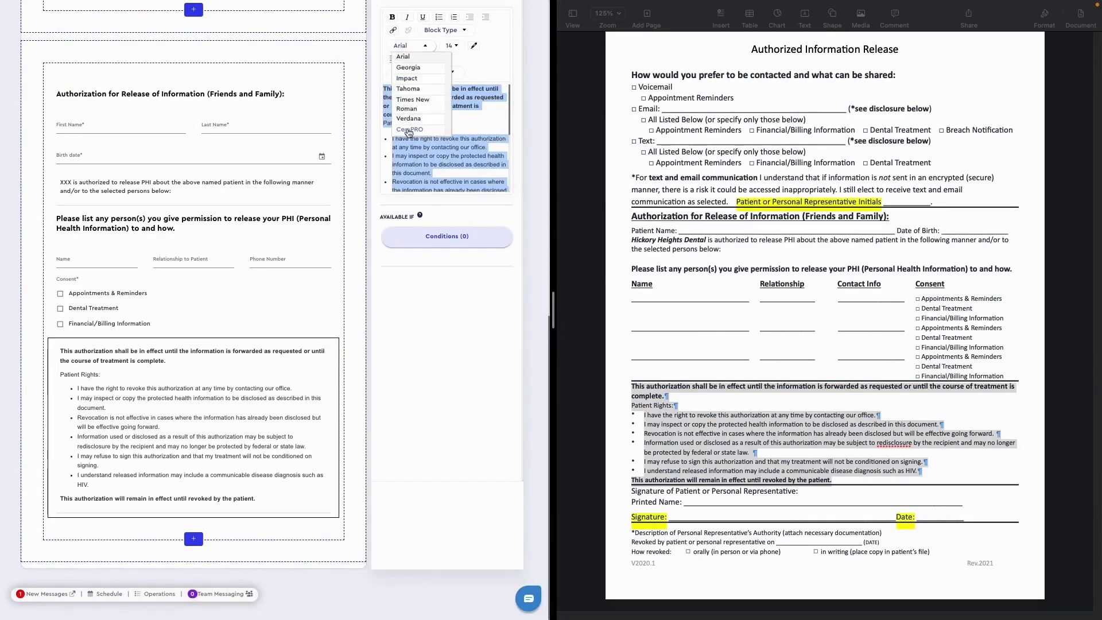
click(409, 130)
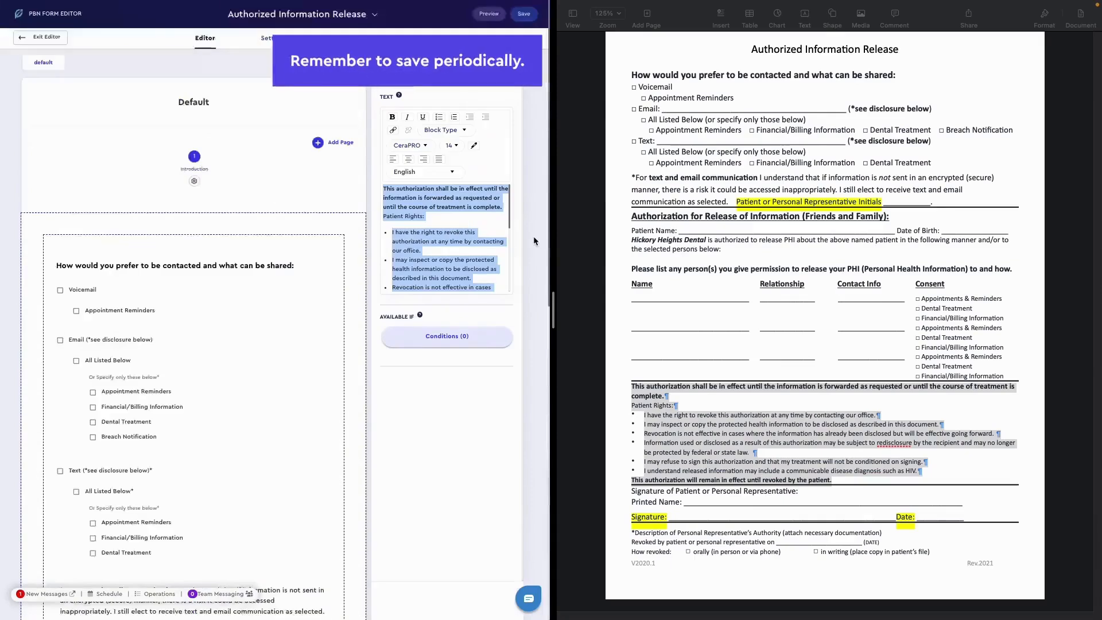
click(523, 16)
click(305, 333)
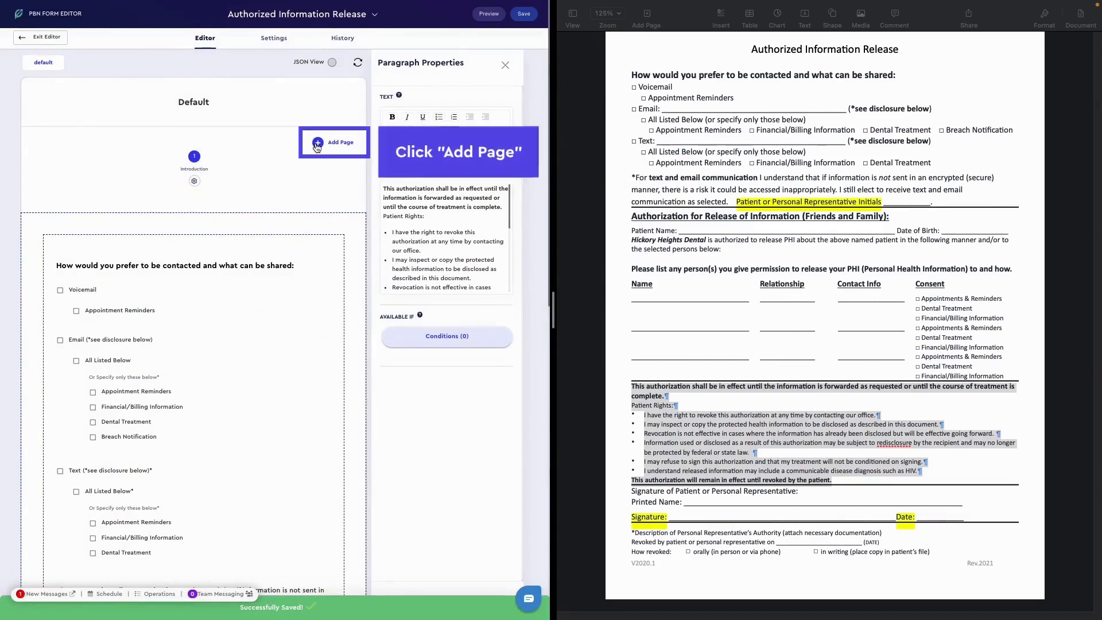
- Add a second page labelled "Signature" and give it a one-column row
click(318, 146)
text(Signatu)
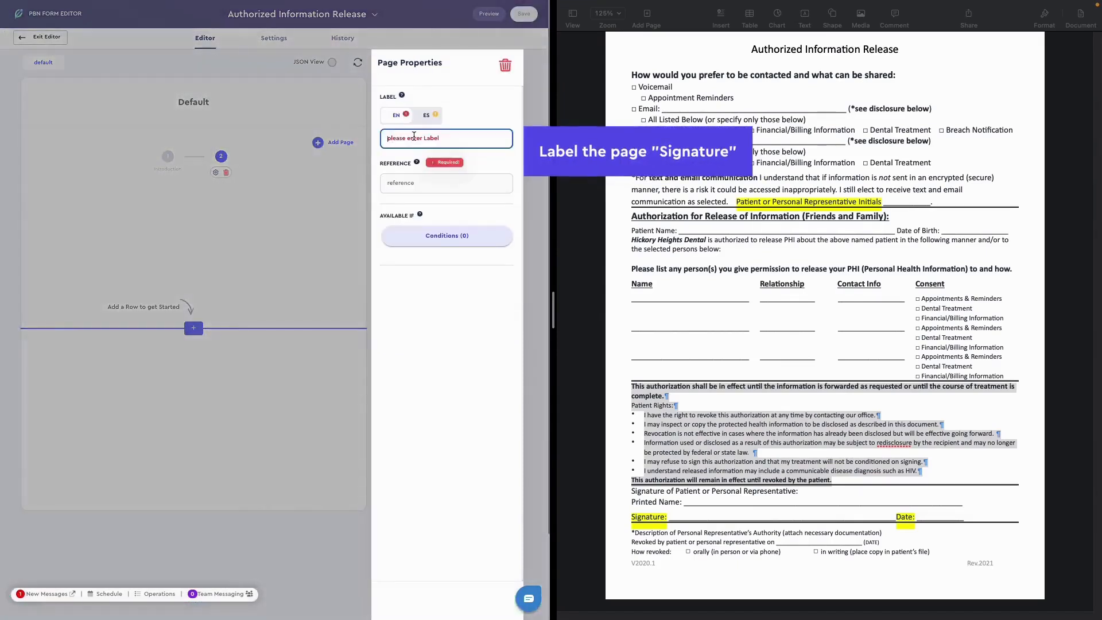
text(re)
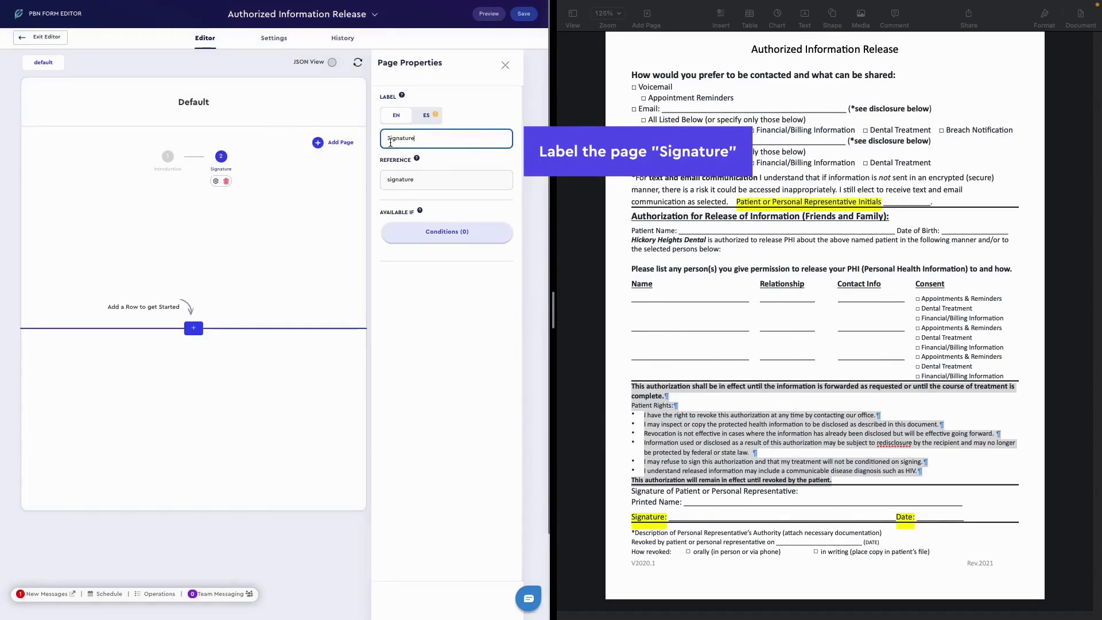
click(194, 329)
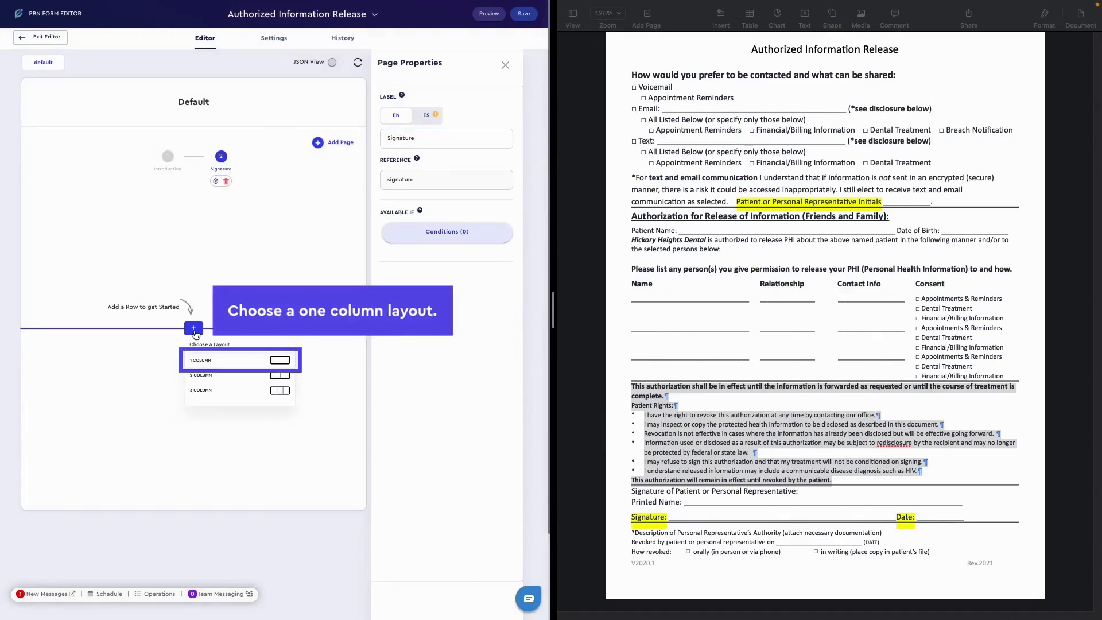
click(202, 361)
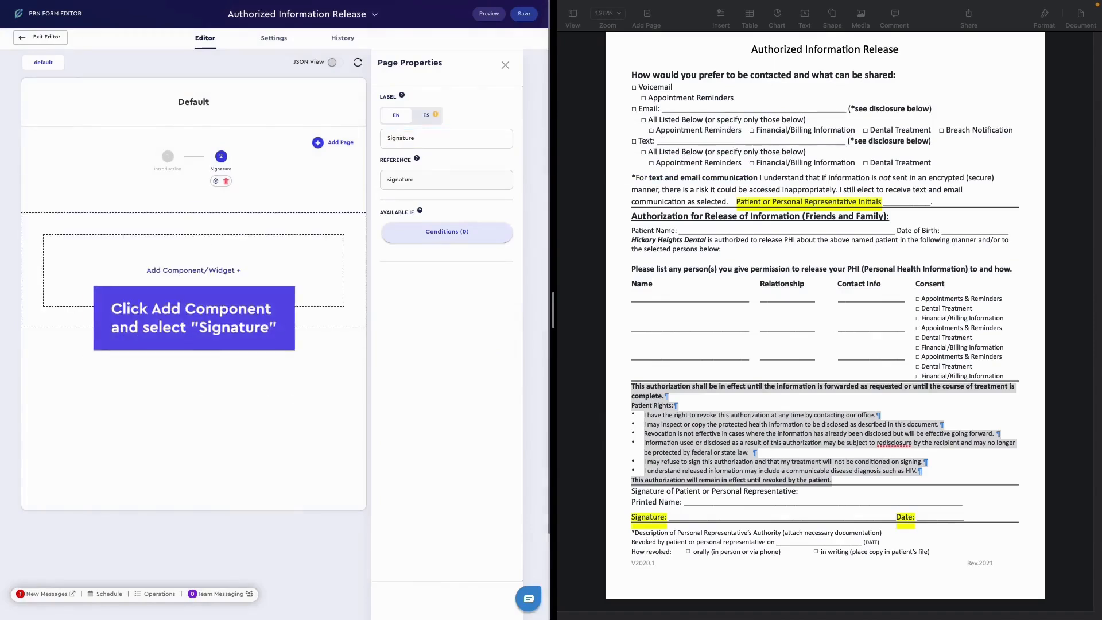
- Add a Signature component labelled "Patient Signature" to the new row and save the form
click(193, 270)
scroll(339, 284, down, 5)
click(346, 337)
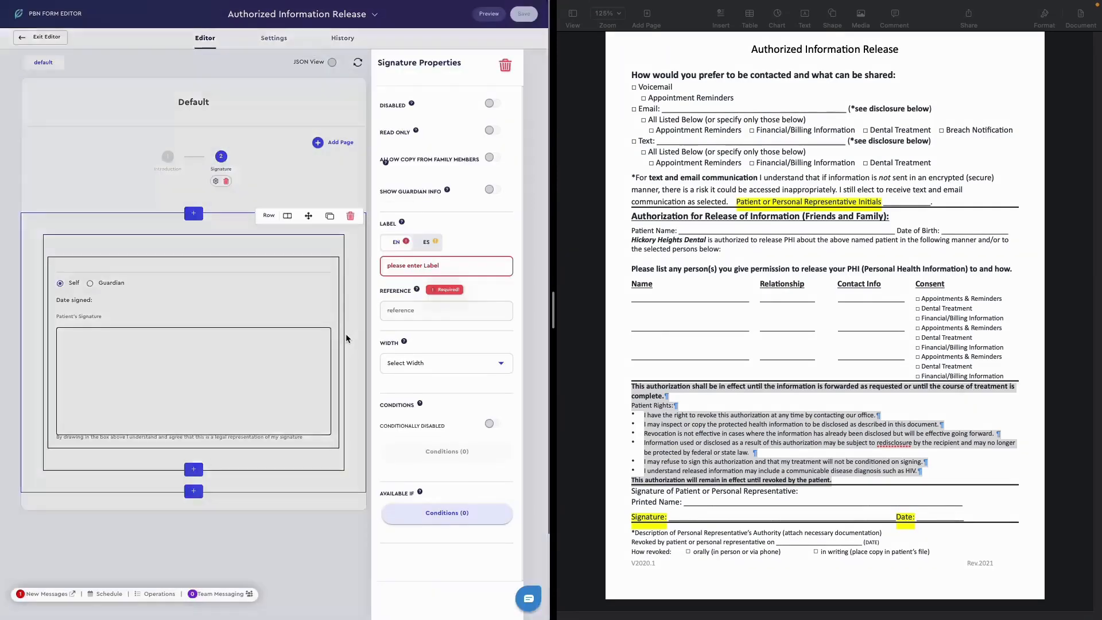
click(446, 265)
text(Patient Signature)
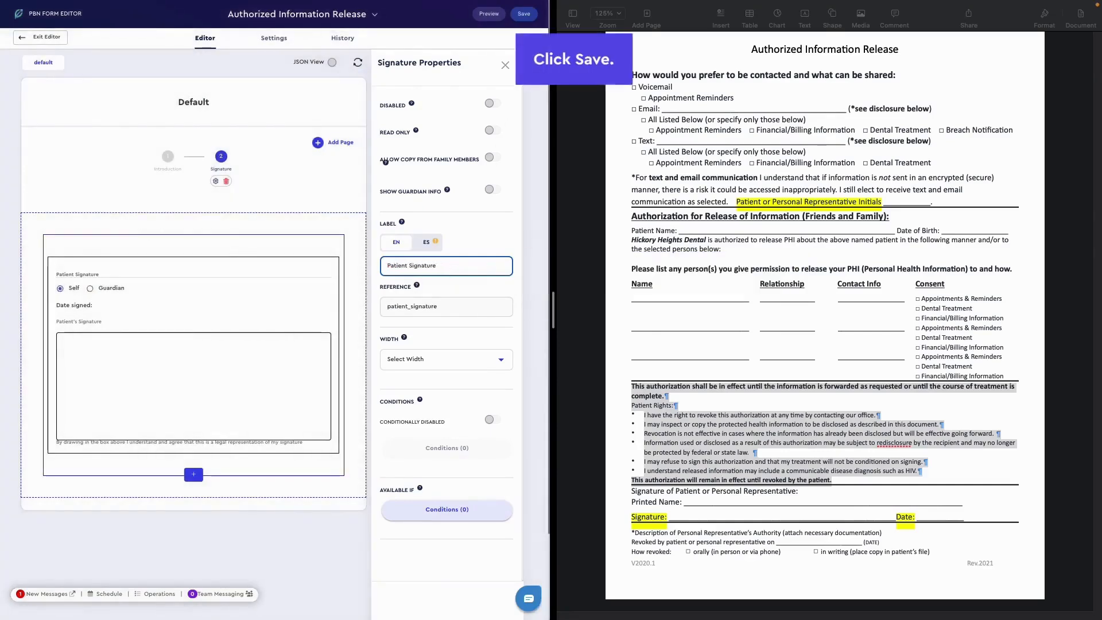
click(524, 13)
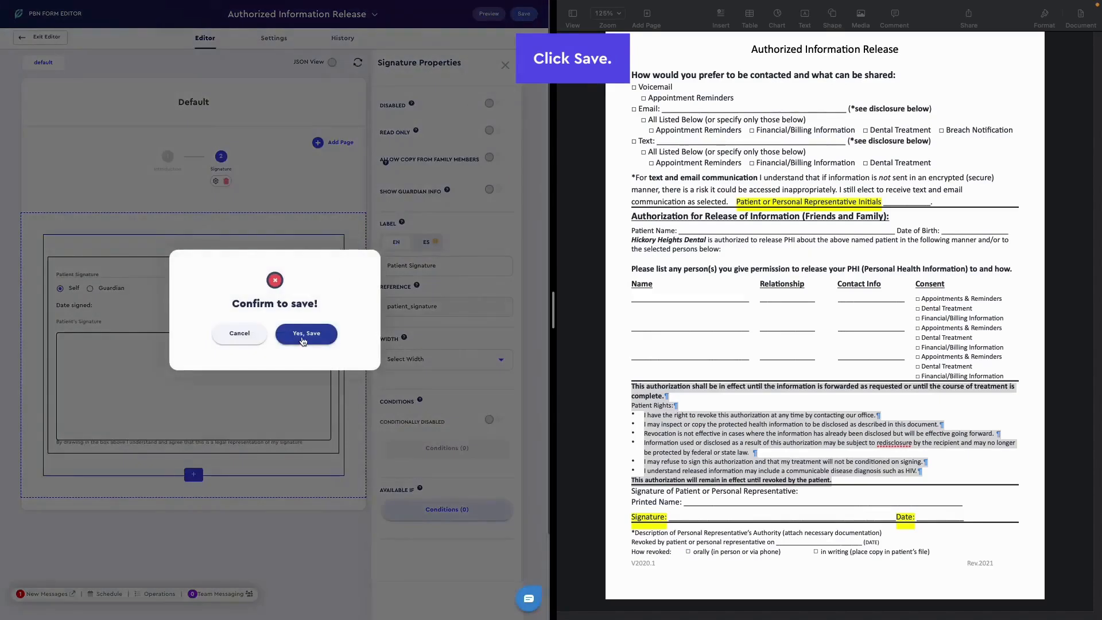
click(303, 341)
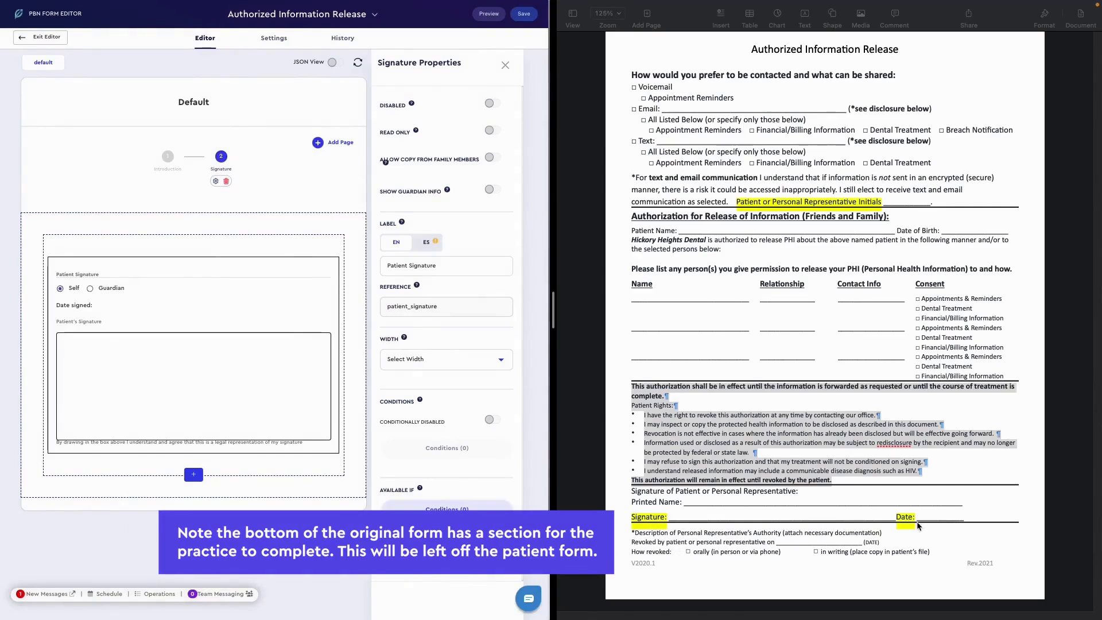
click(505, 65)
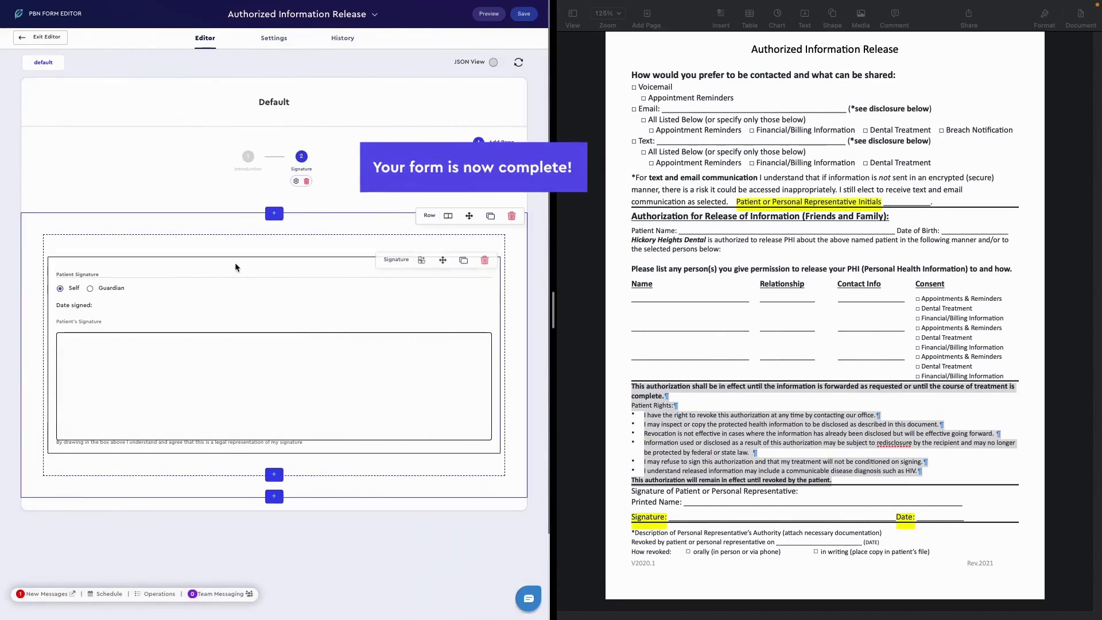
- Return to the Introduction page and review its components down to the patient rights paragraph
click(247, 156)
scroll(187, 493, down, 10)
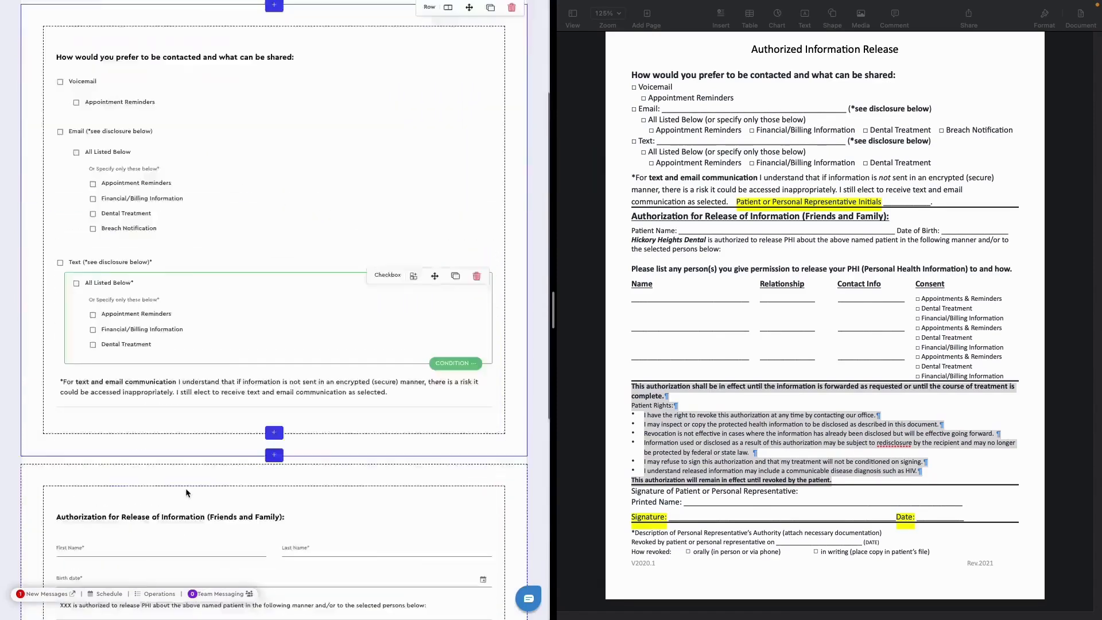
scroll(195, 491, up, 1)
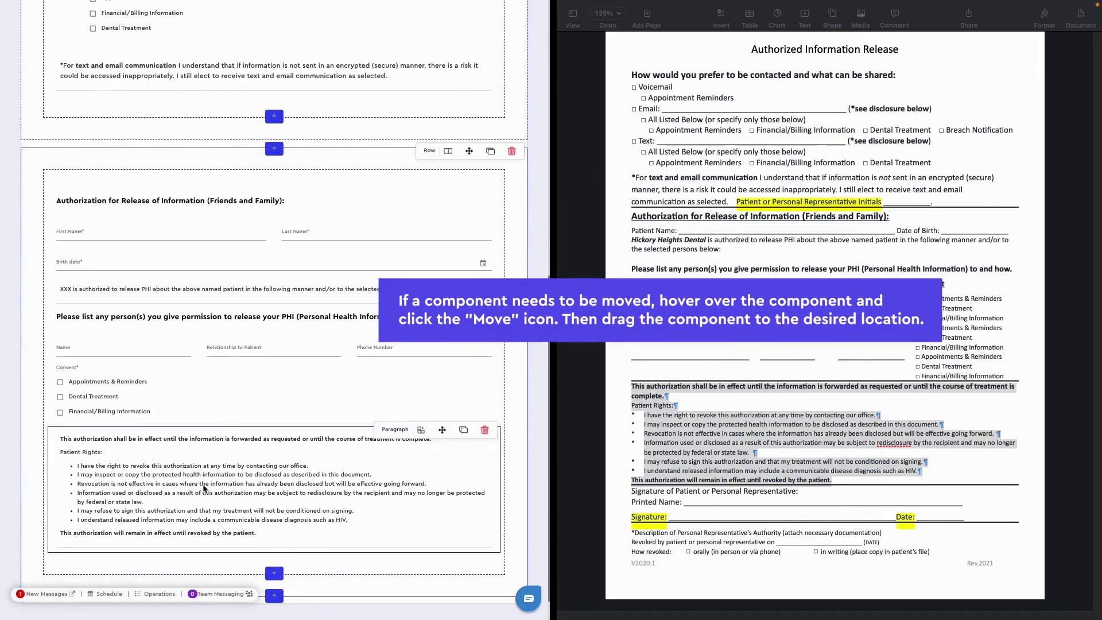
- Move the Consent field directly below the friends-and-family heading and back beneath the name, relationship and phone fields
mouse_move(220, 416)
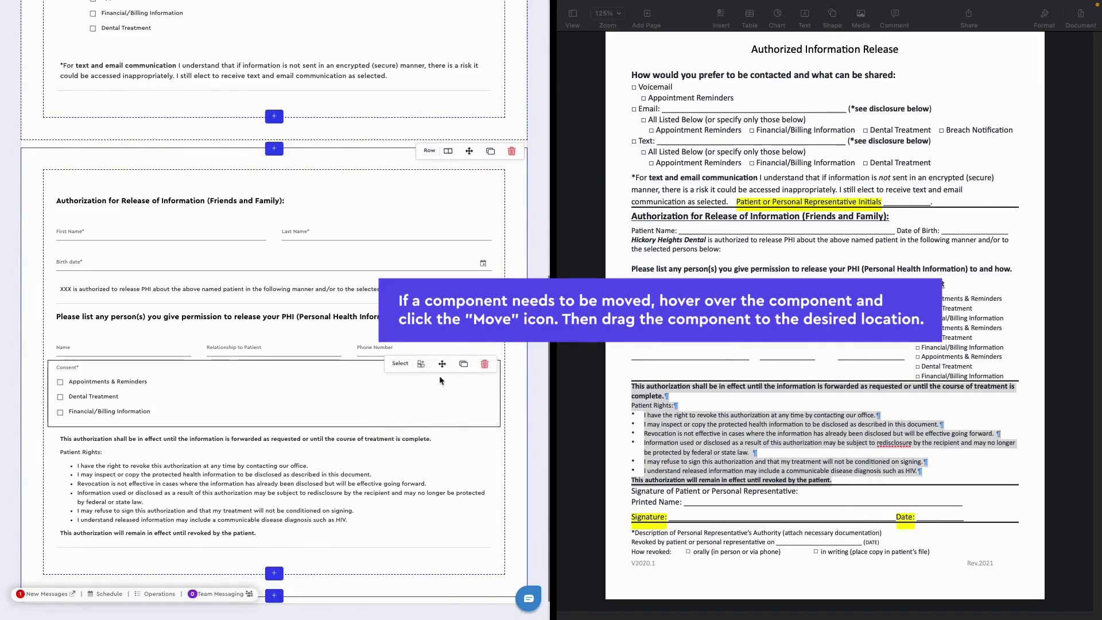
drag(441, 367, 442, 367)
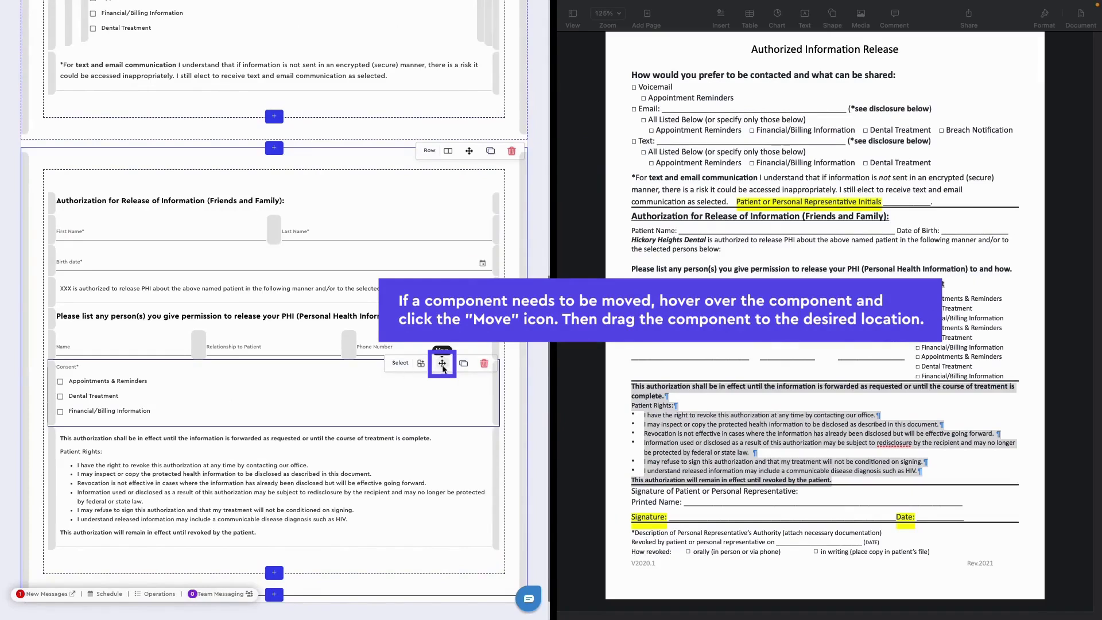
drag(442, 367, 52, 254)
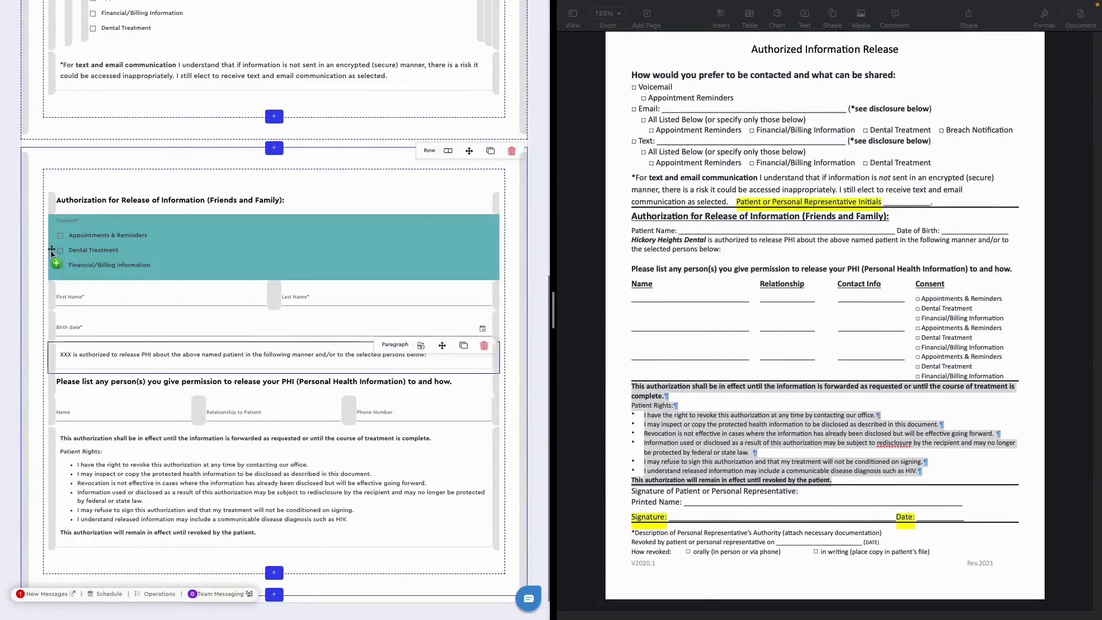
drag(51, 254, 51, 253)
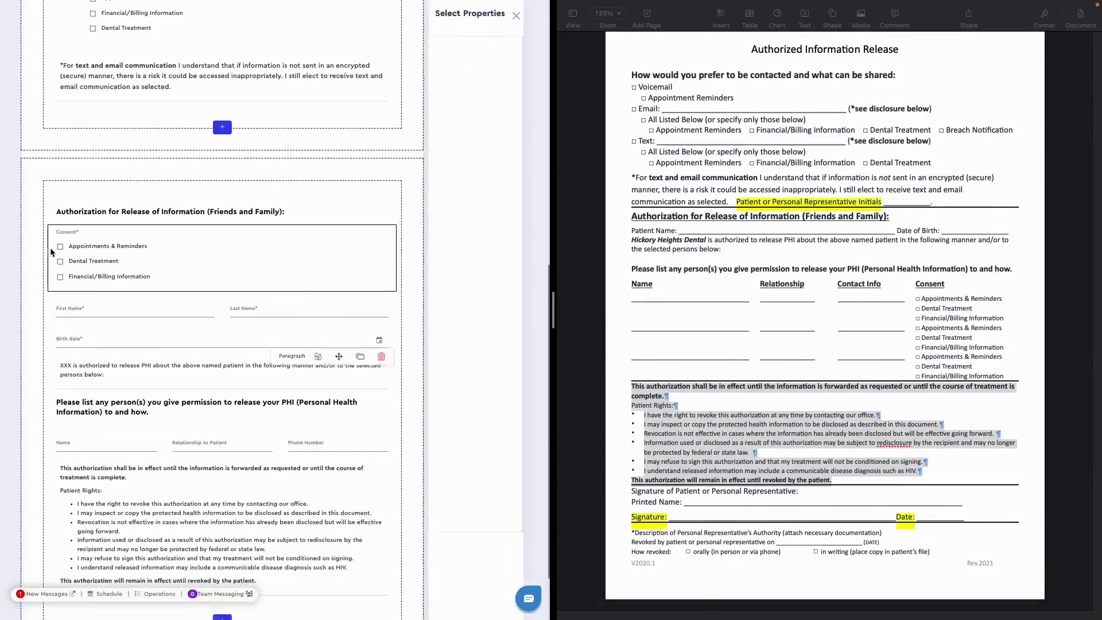
drag(281, 229, 288, 453)
- Duplicate the Consent field in the friends-and-family section and save the form
mouse_move(291, 427)
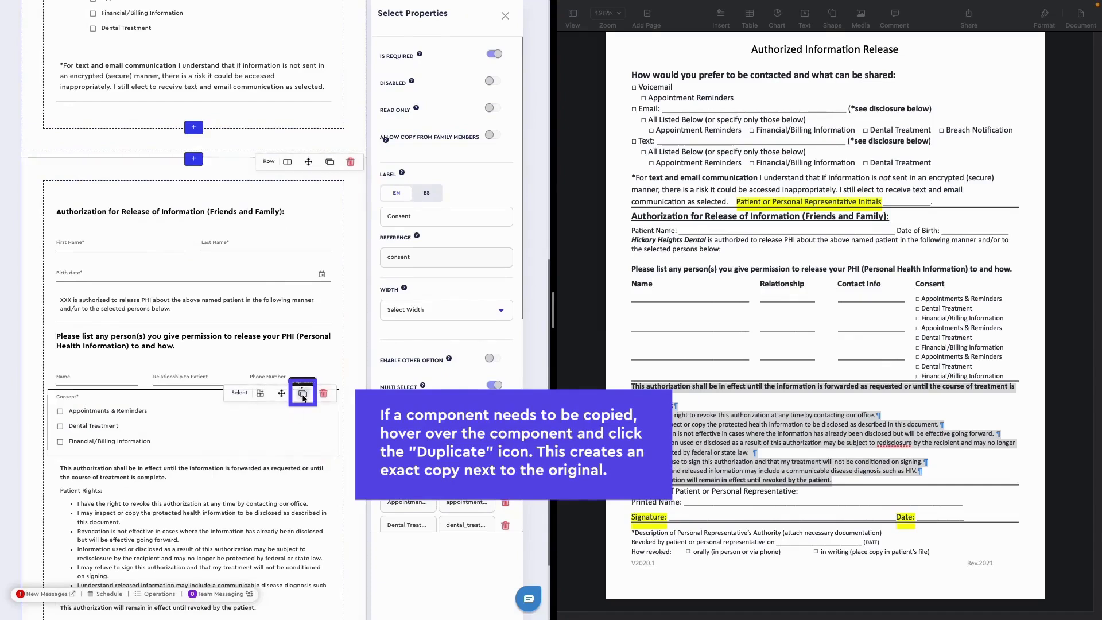
click(303, 395)
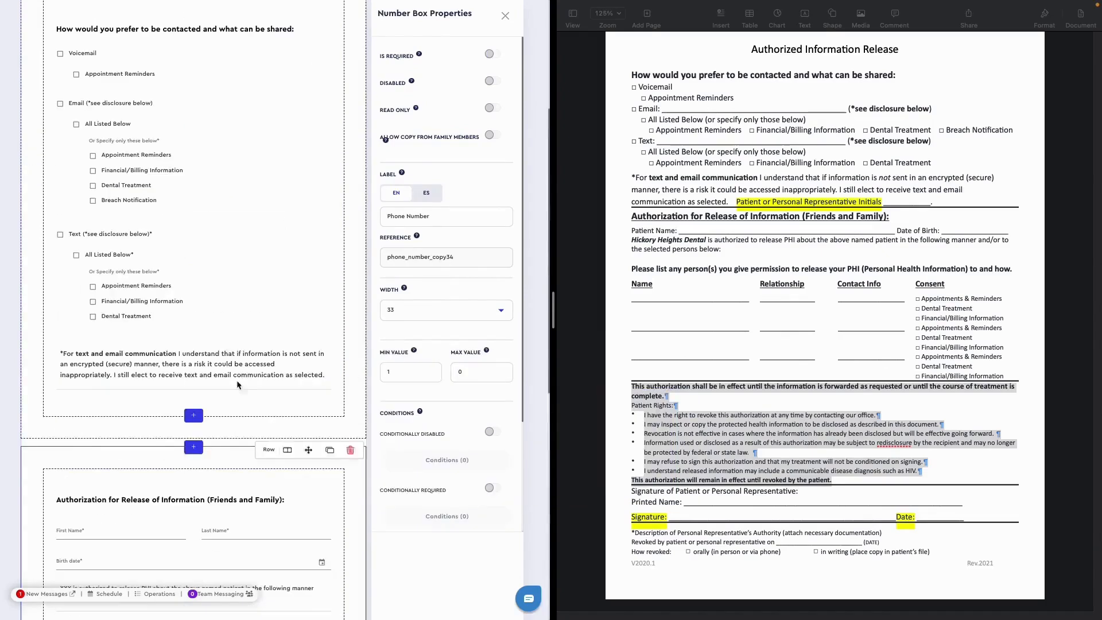
scroll(531, 98, up, 5)
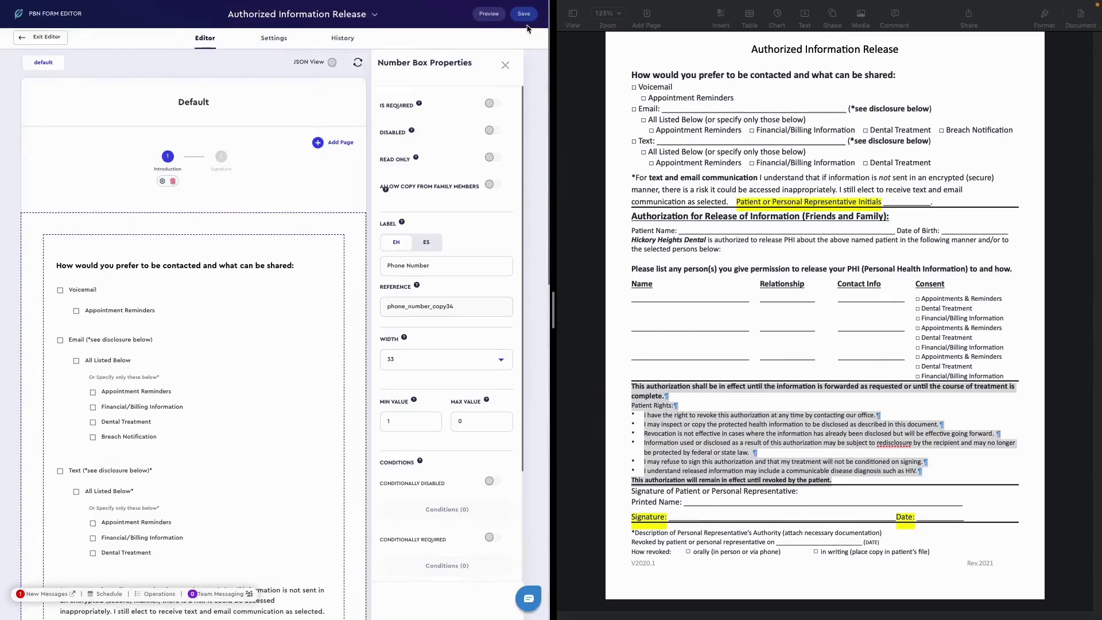
click(524, 14)
click(306, 334)
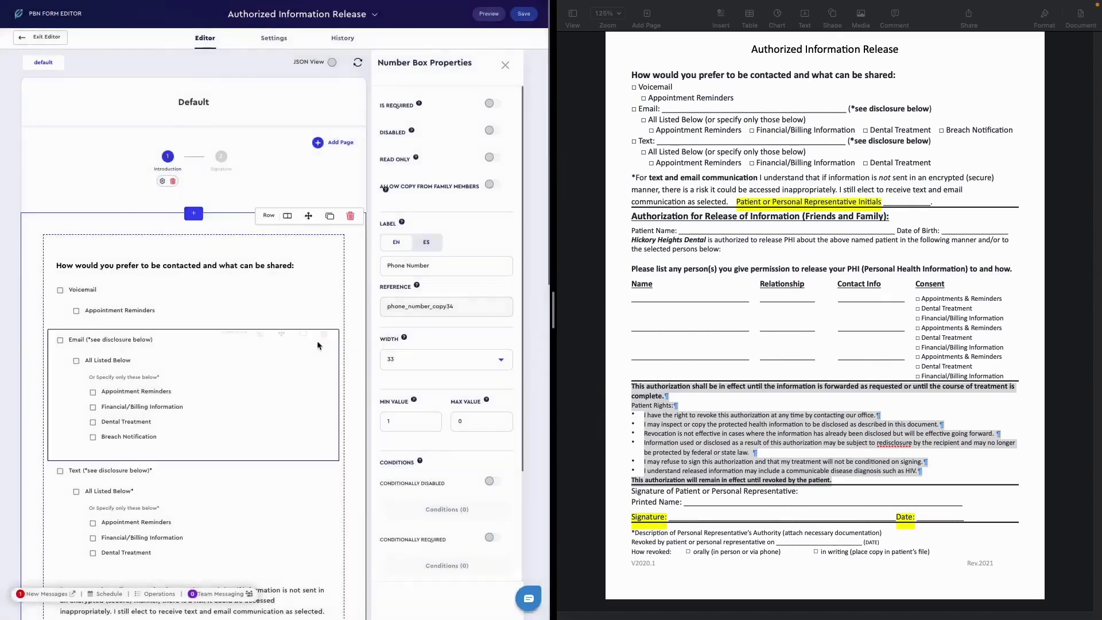
click(505, 67)
scroll(283, 235, down, 10)
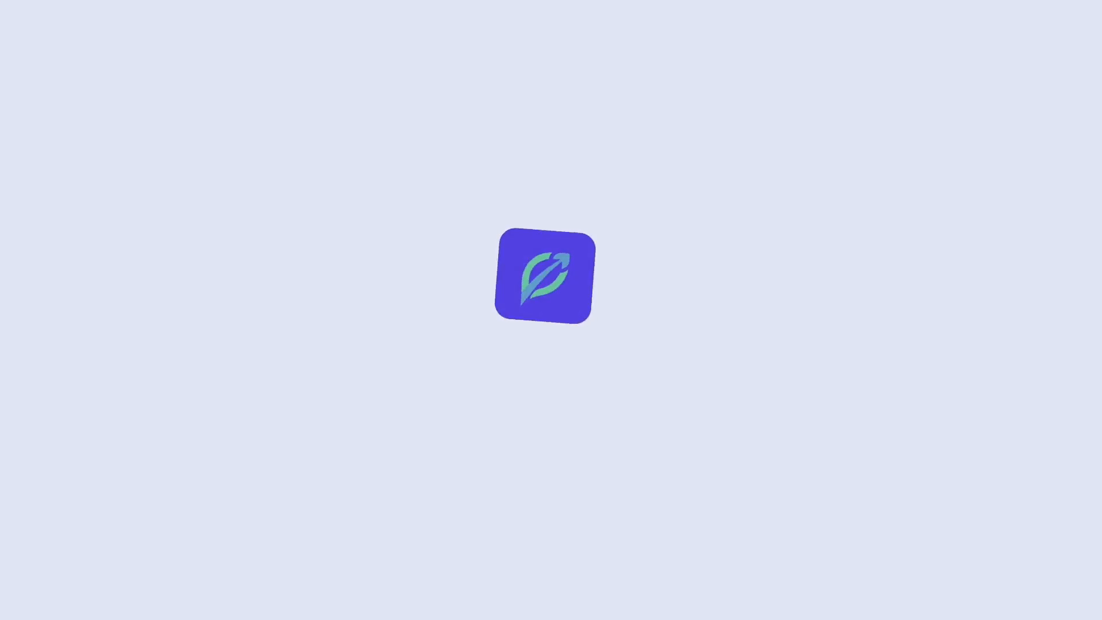